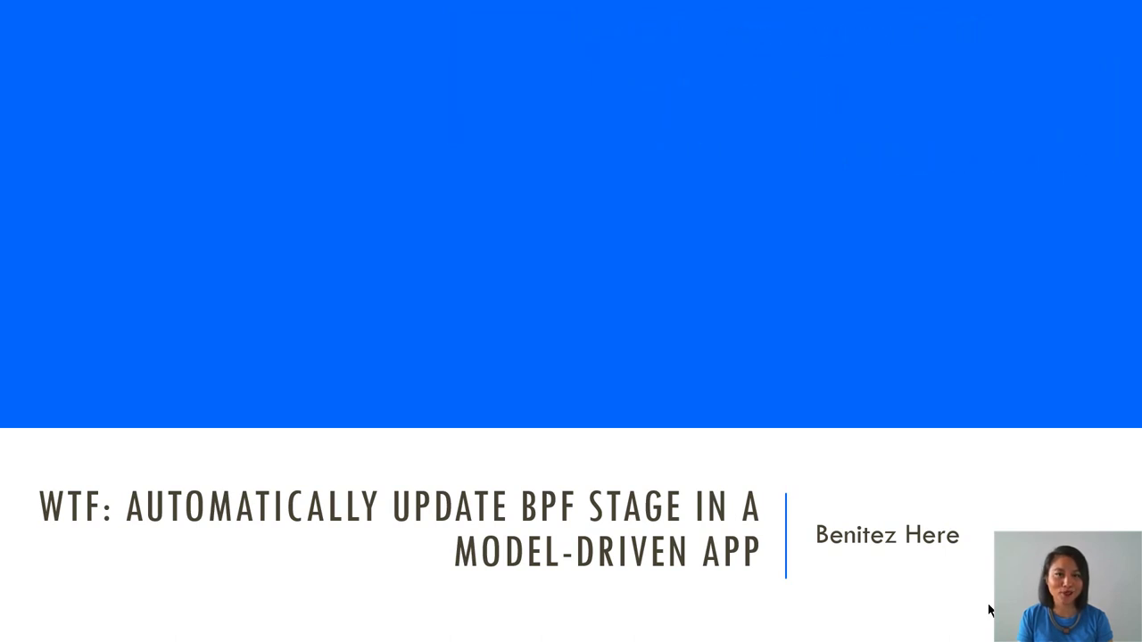
key(Right)
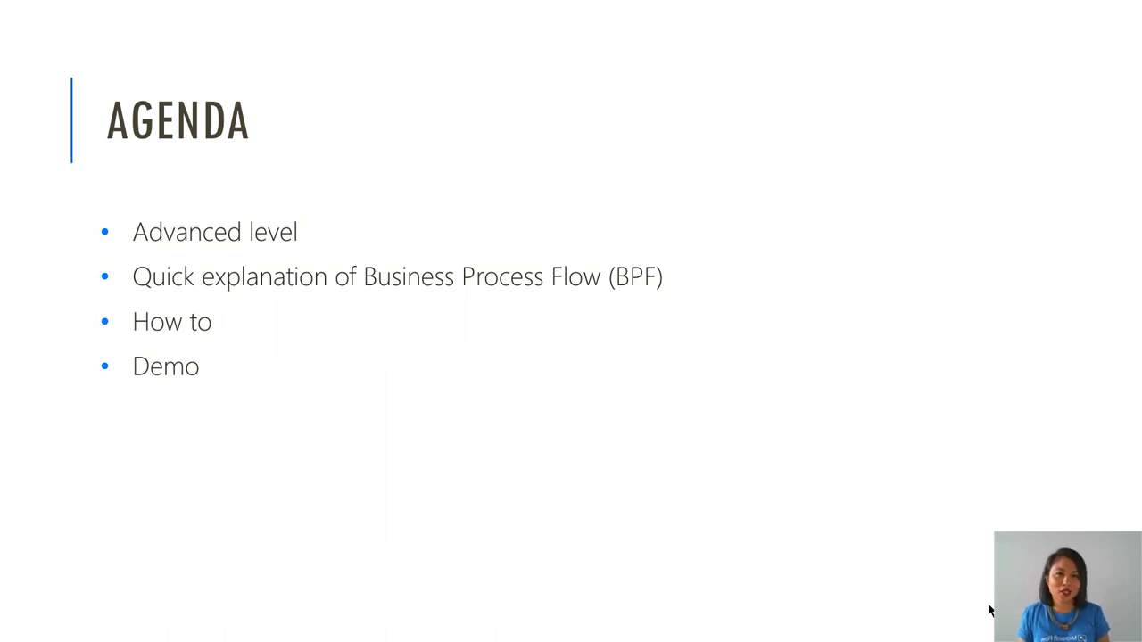
key(Right)
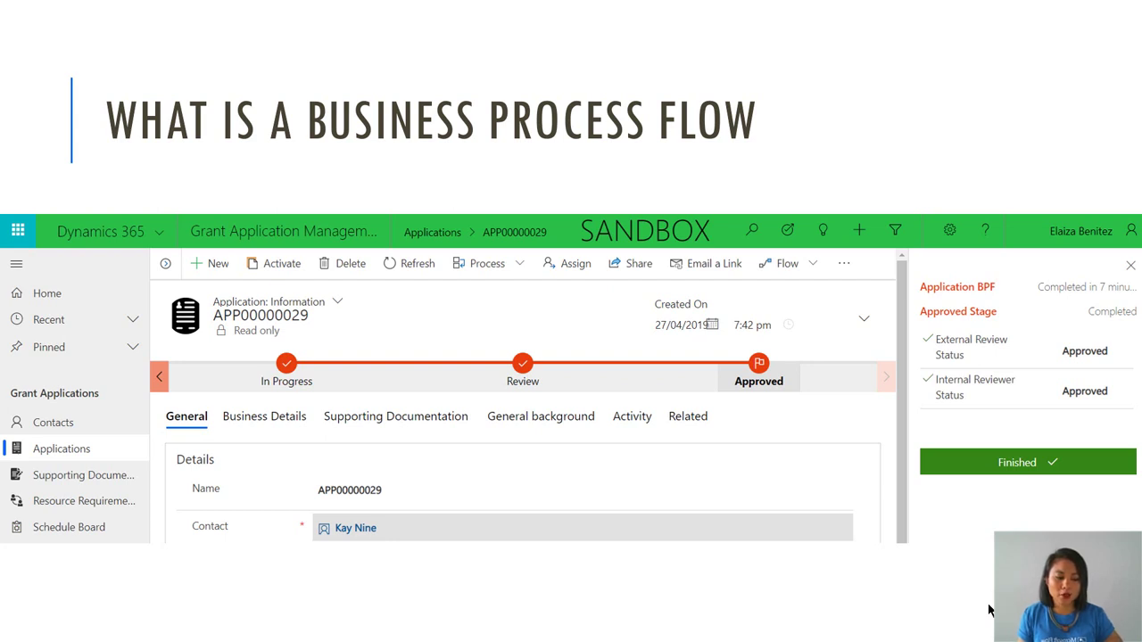
key(Right)
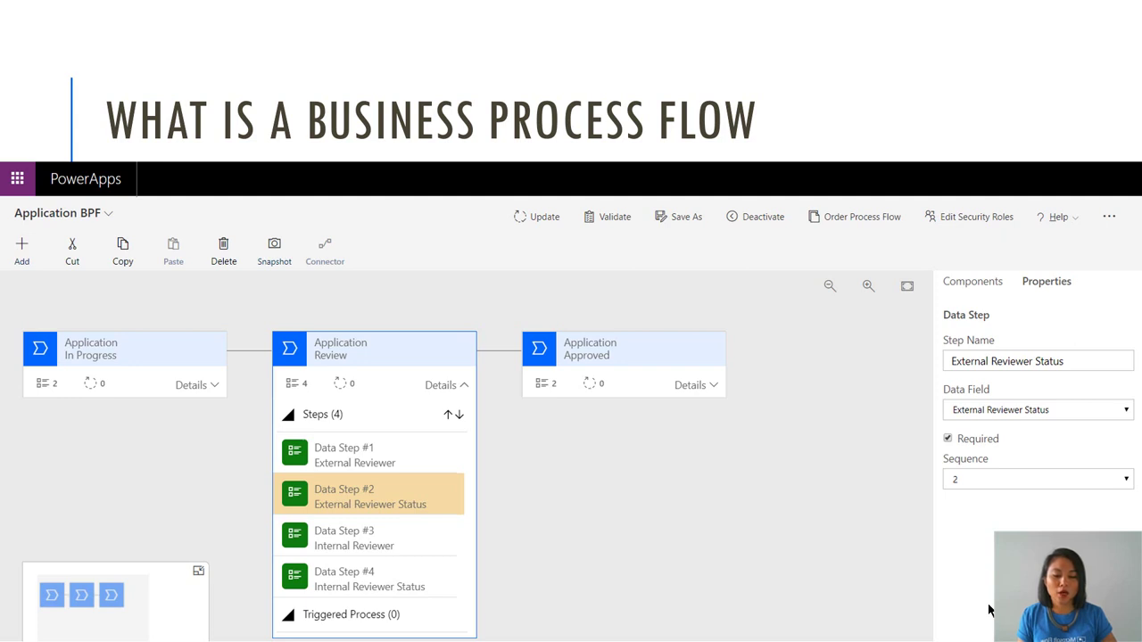
key(Right)
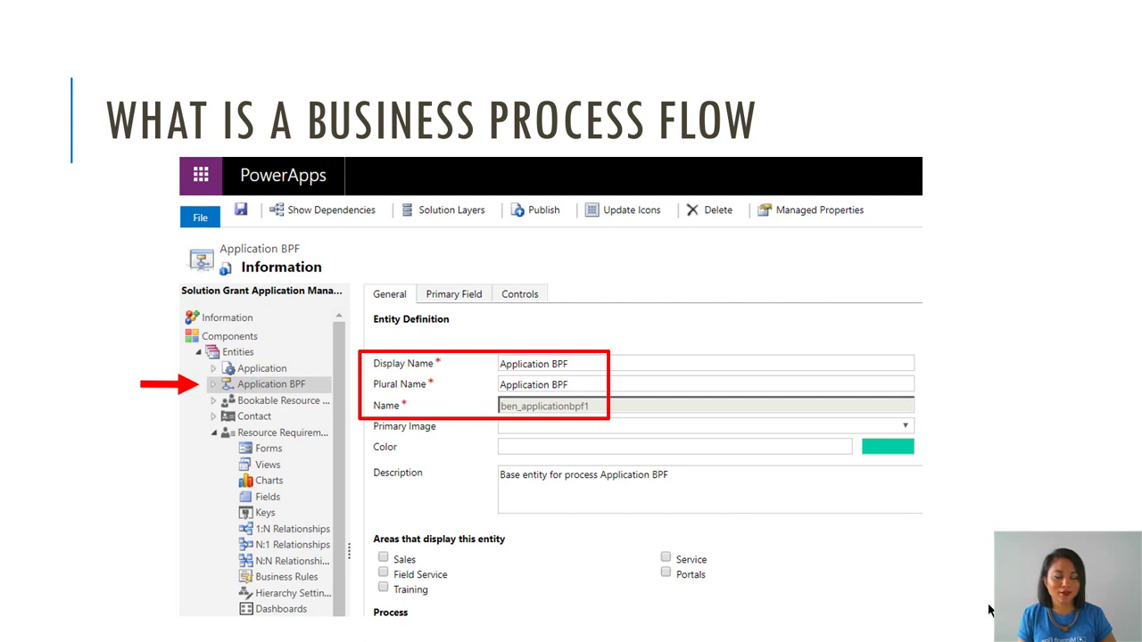
key(Right)
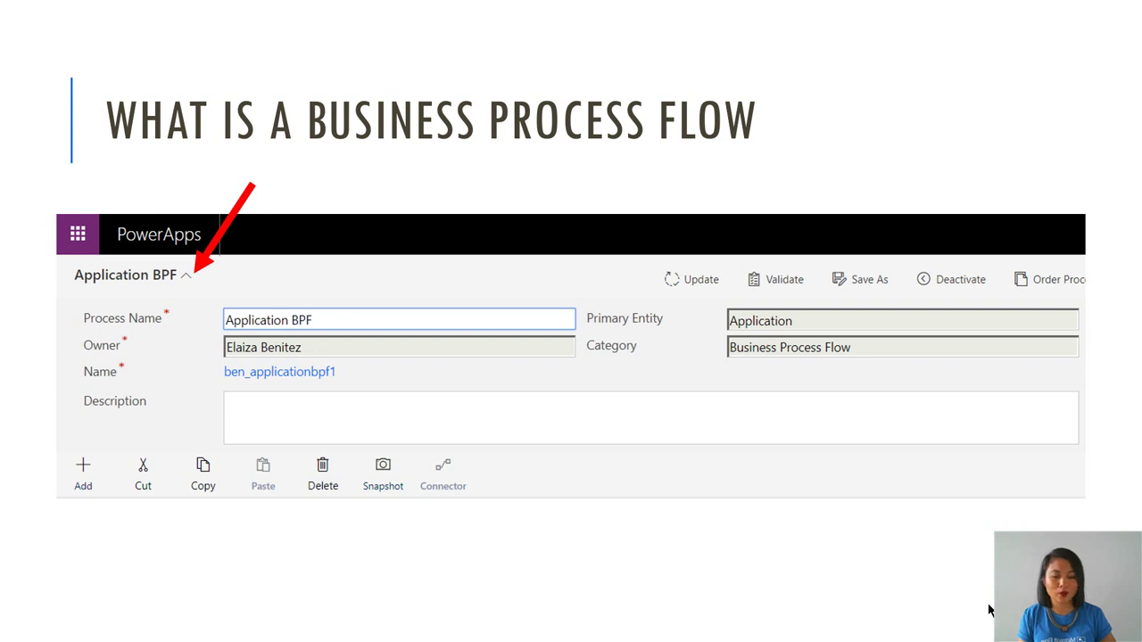
key(Right)
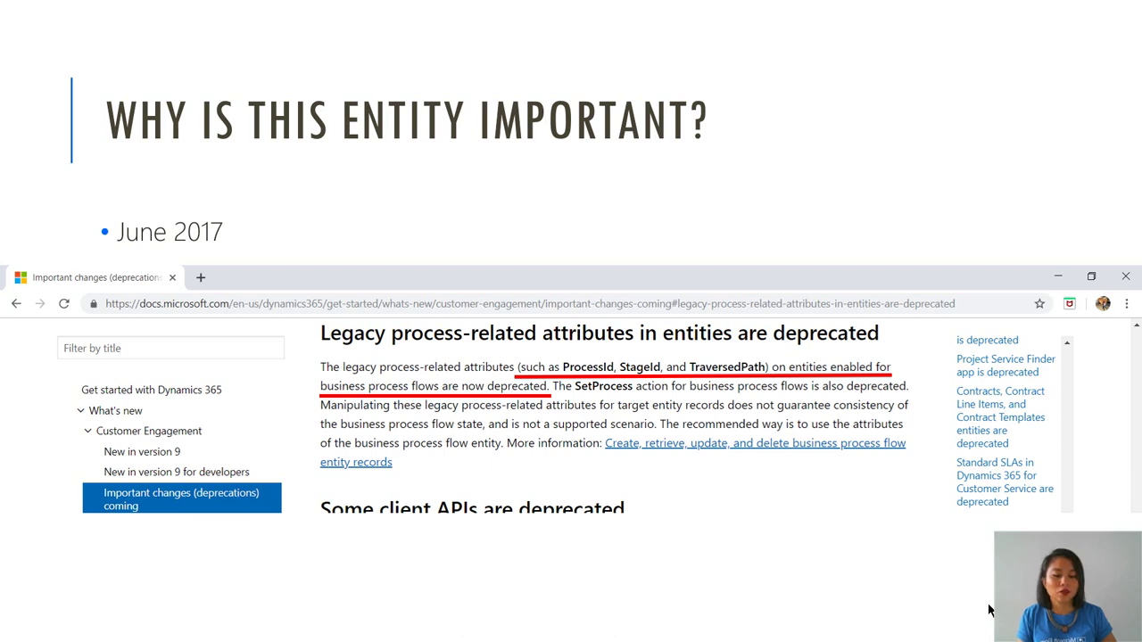
key(Right)
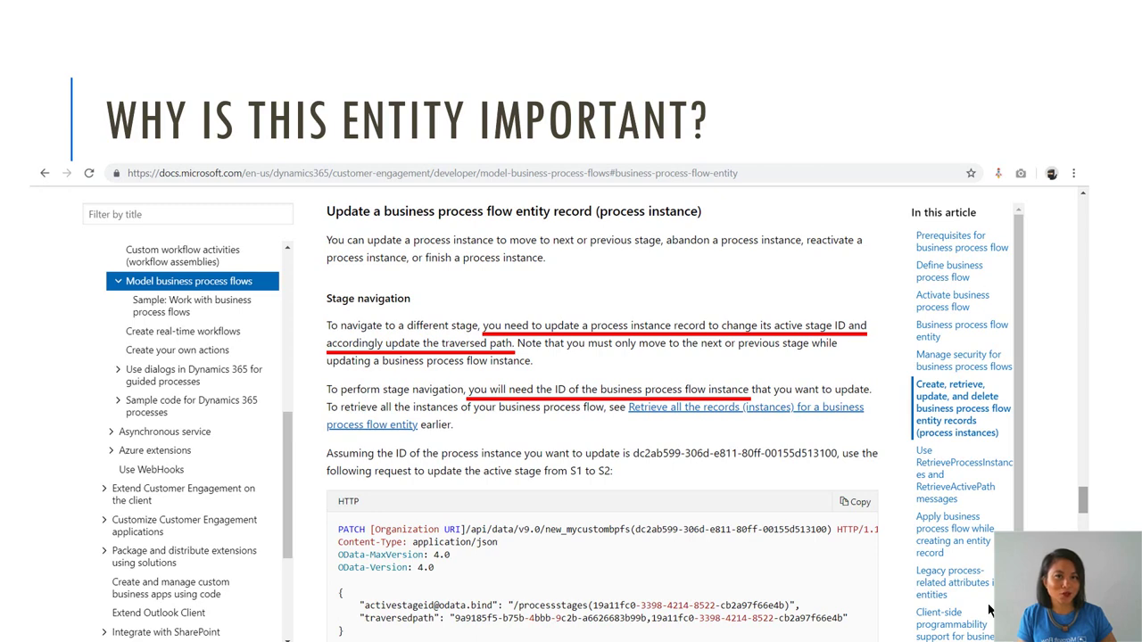
key(Right)
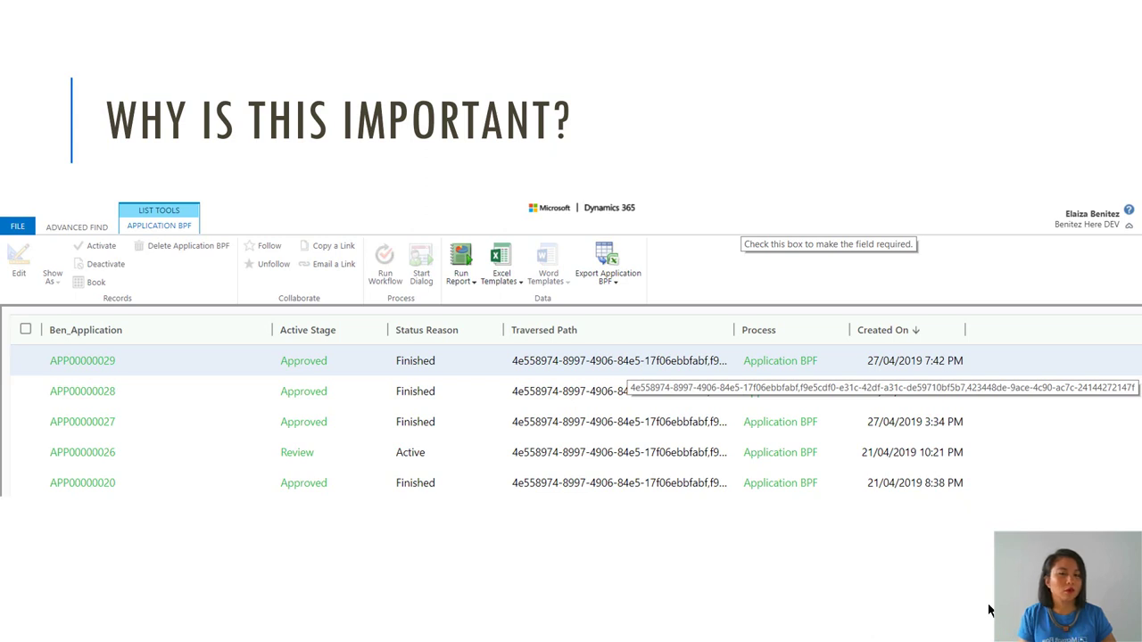
key(Right)
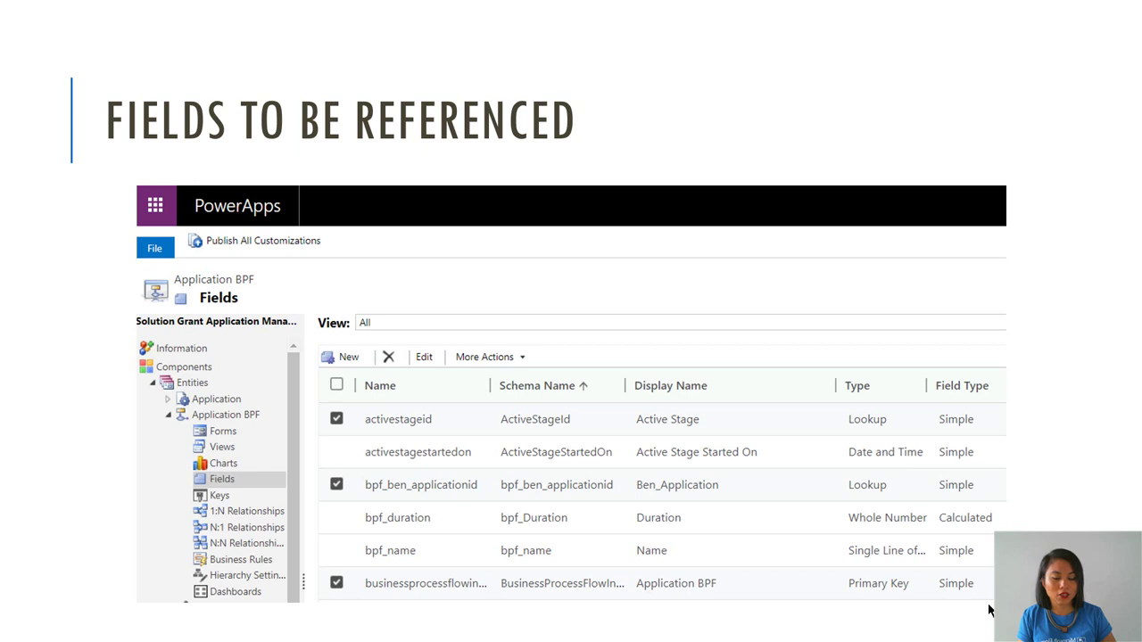
key(Right)
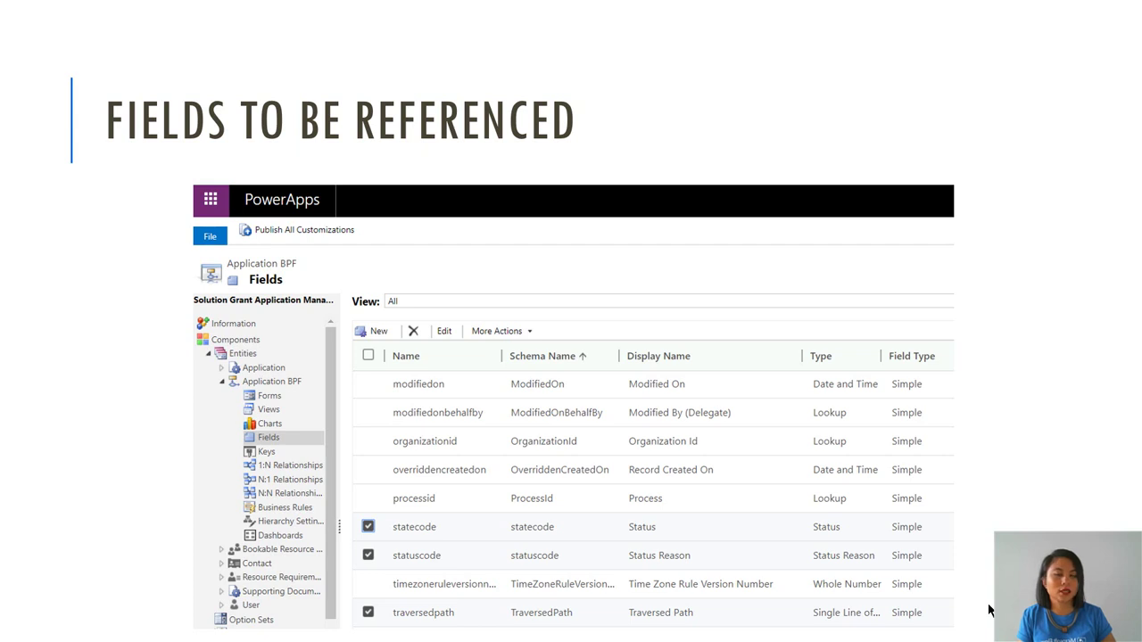
key(Right)
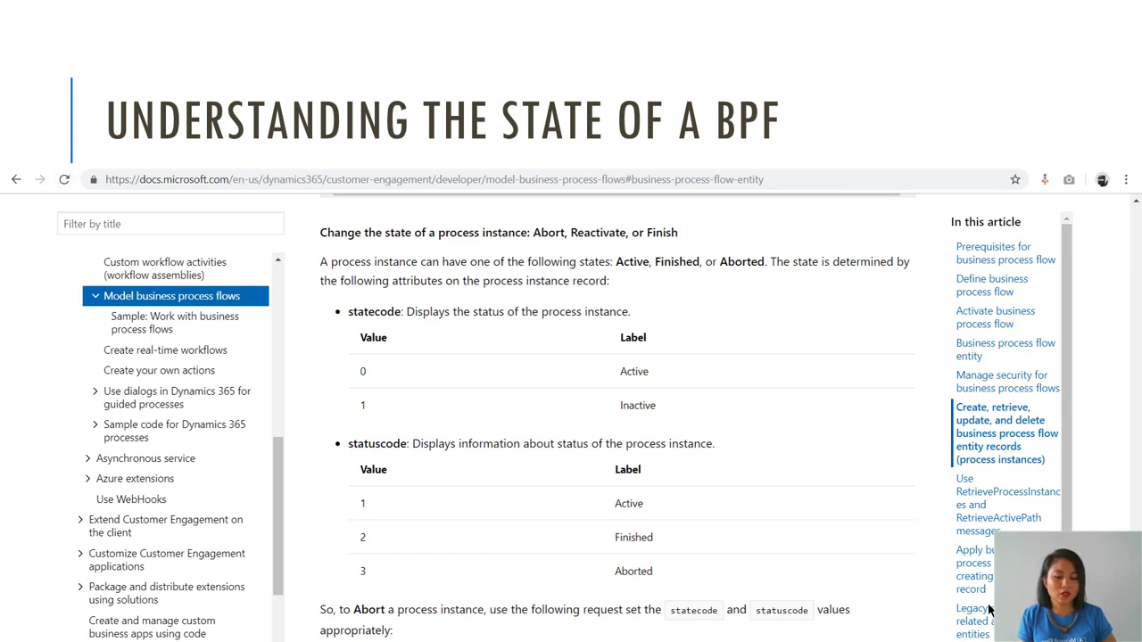
key(Right)
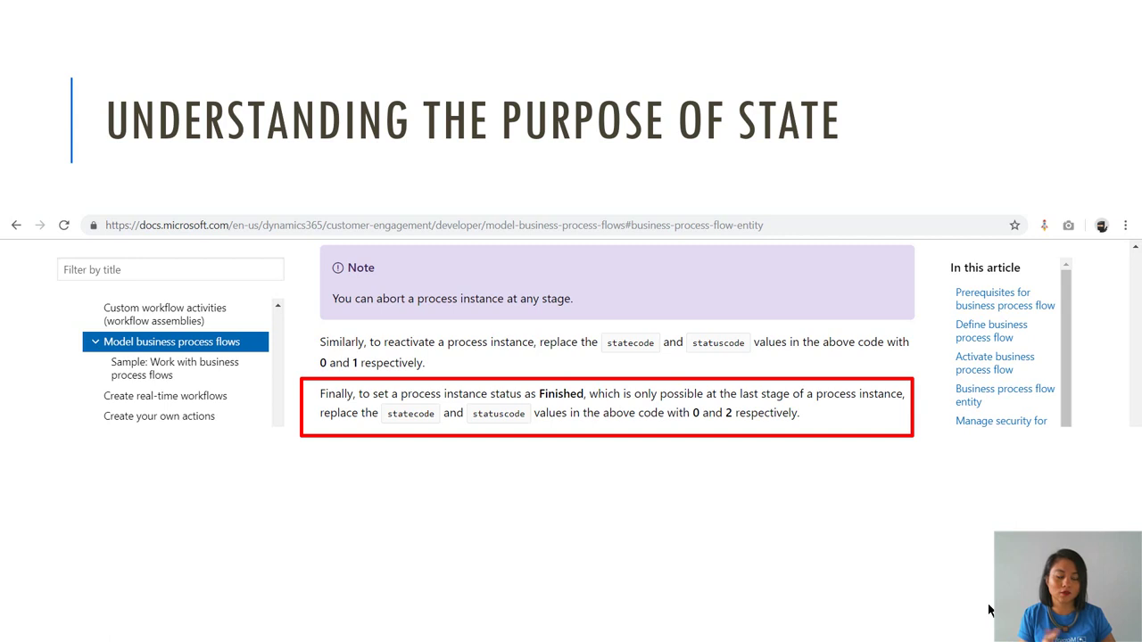
key(Right)
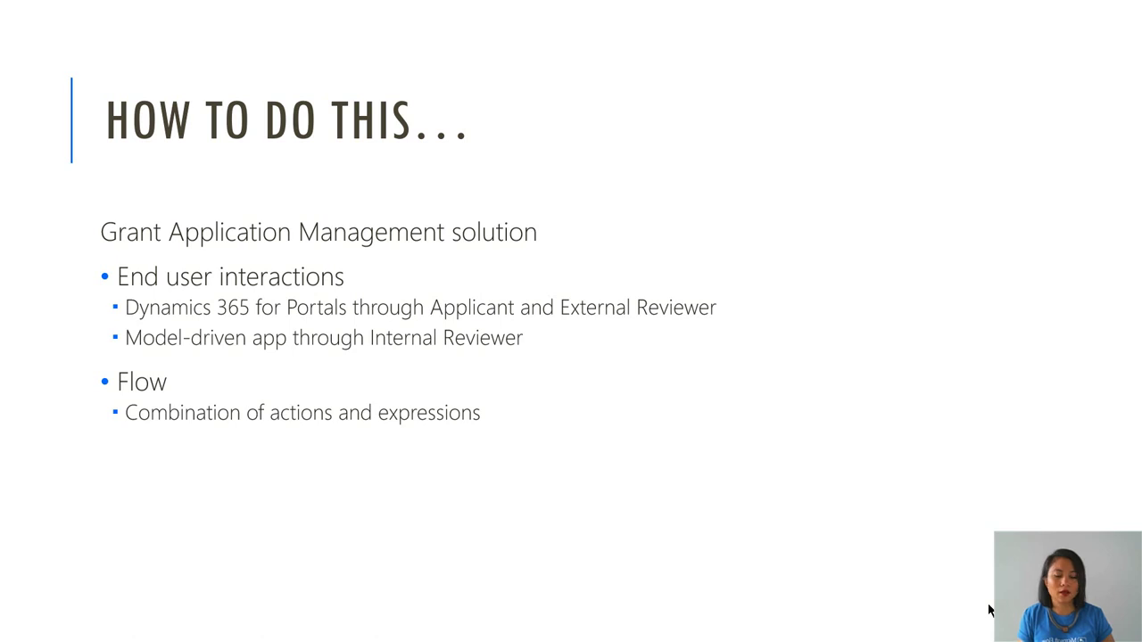
key(Right)
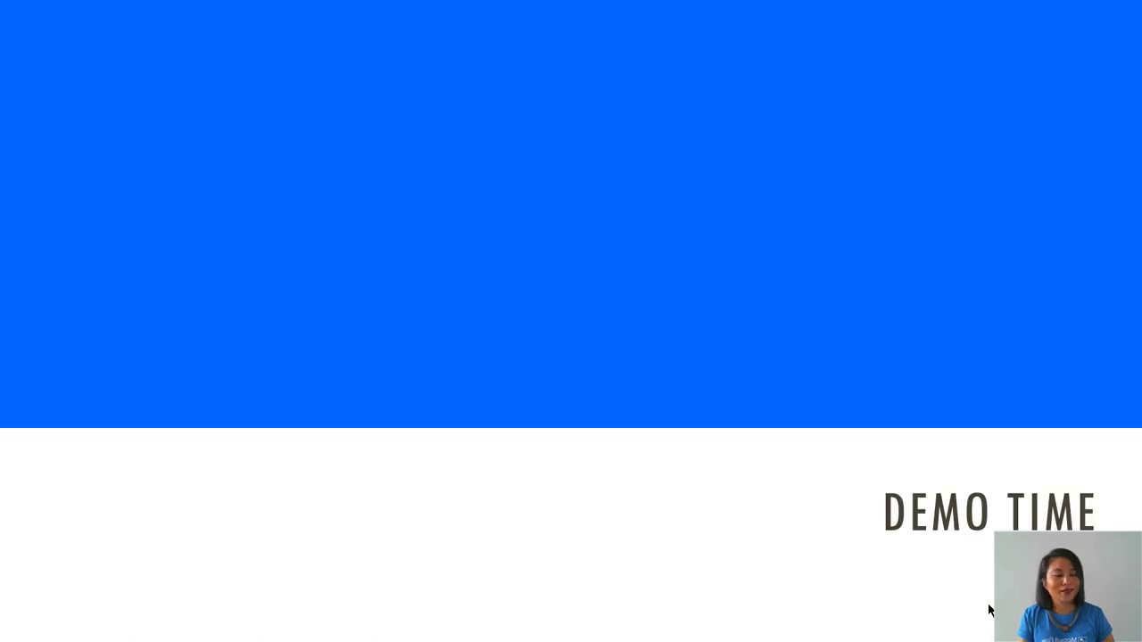
End the slide show and switch to the browser to view the grant application record in Dynamics 365
key(Escape)
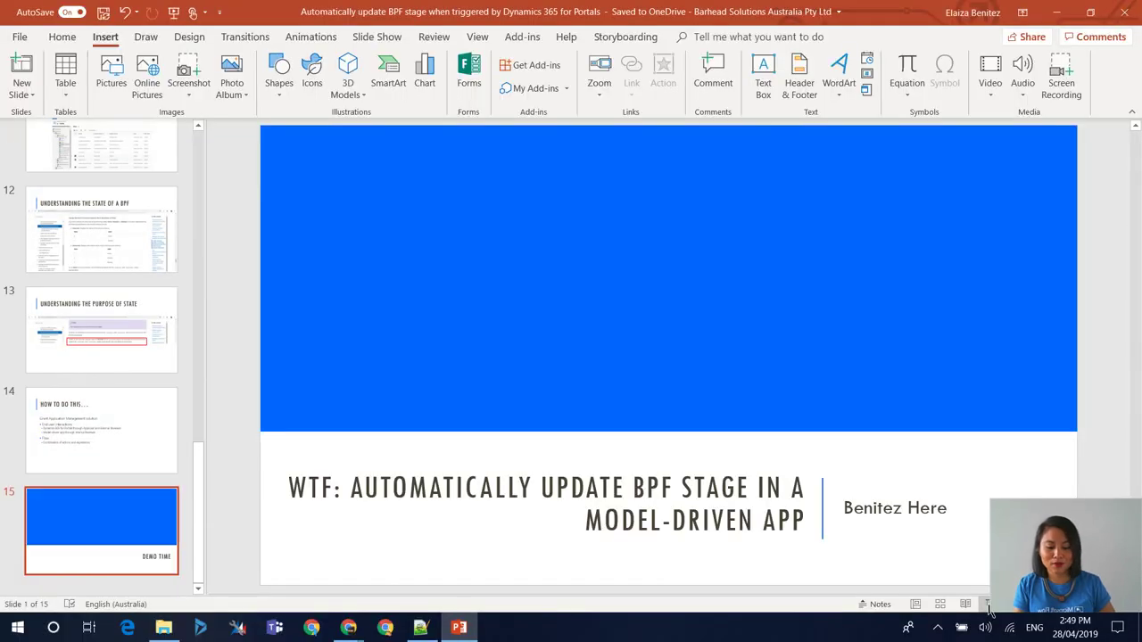
mouse_move(348, 627)
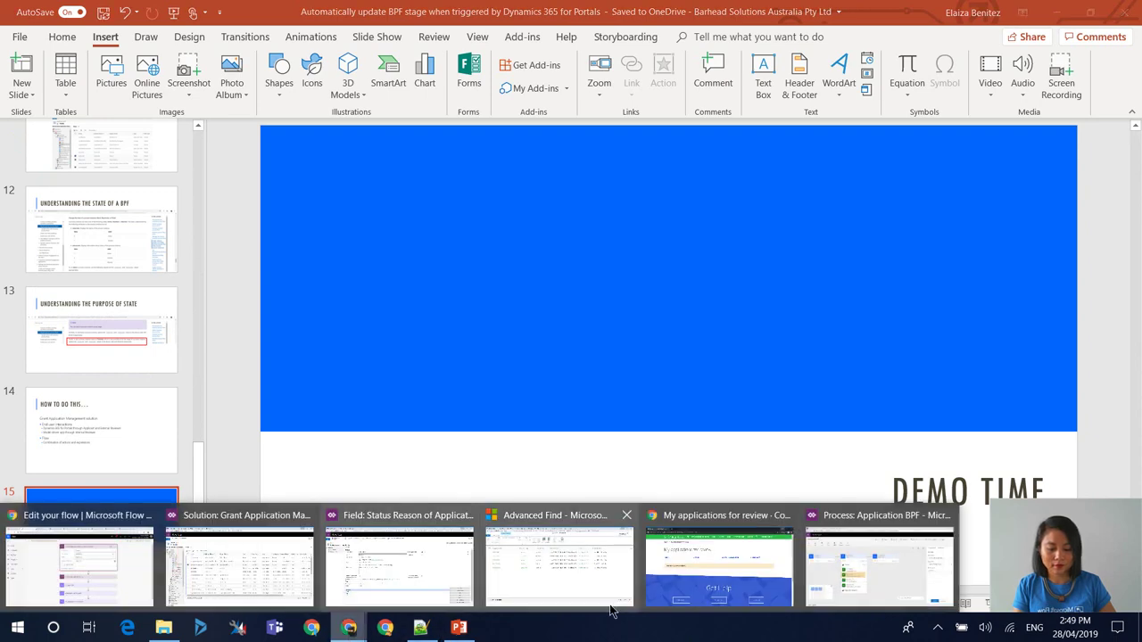
click(85, 558)
click(704, 12)
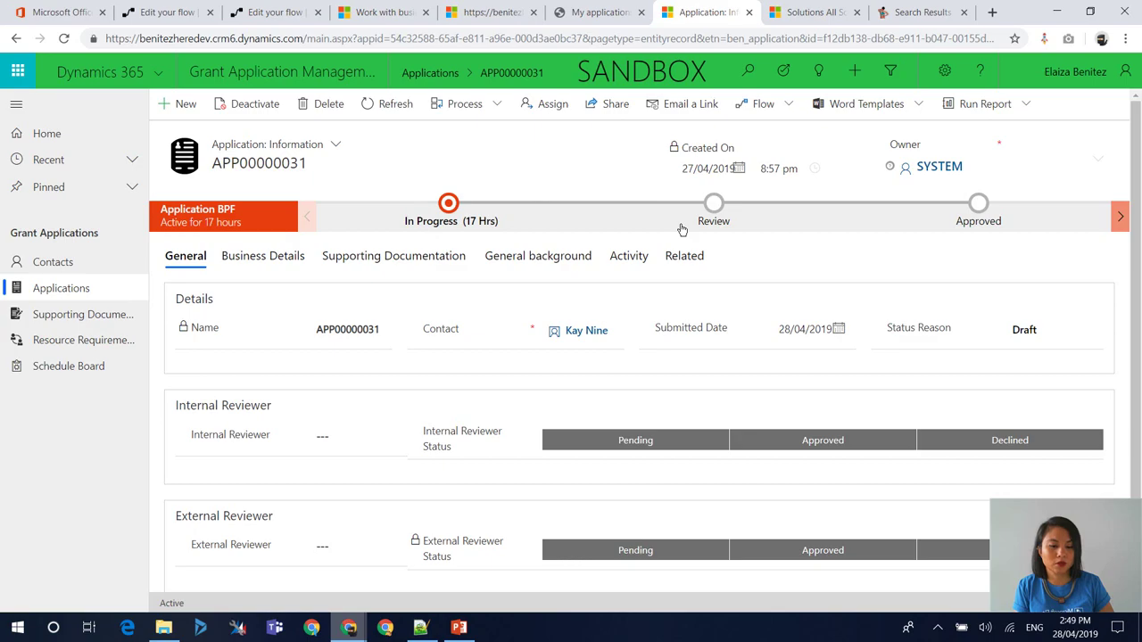
In the "WTF: Automatically update Application BPF" flow, review the status reason trigger including its advanced options, and collapse it
click(272, 12)
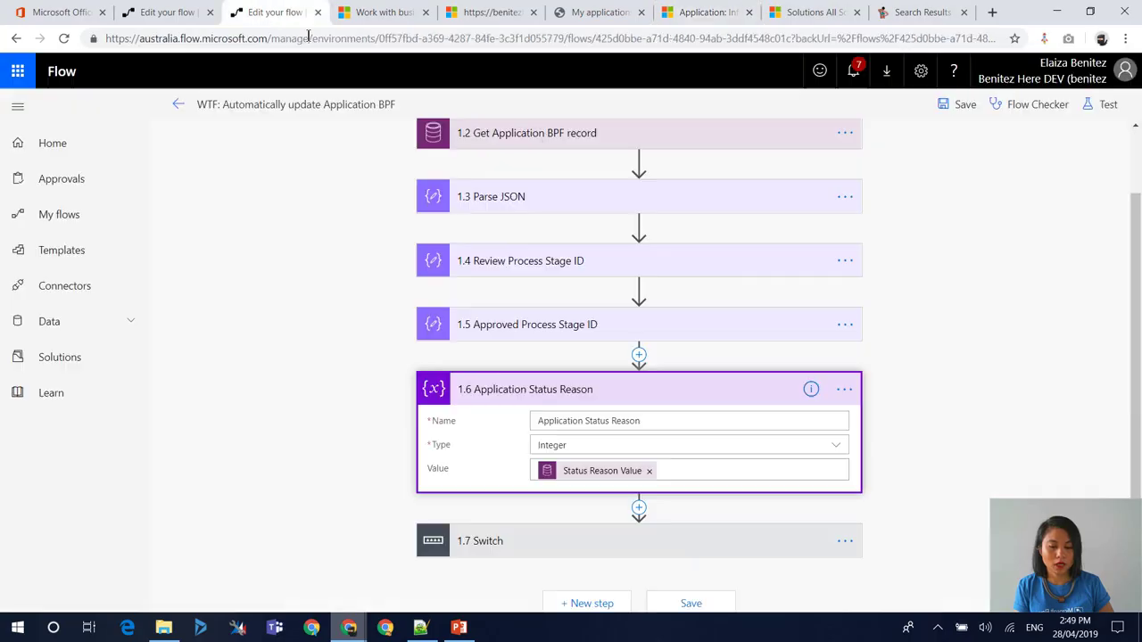
click(515, 133)
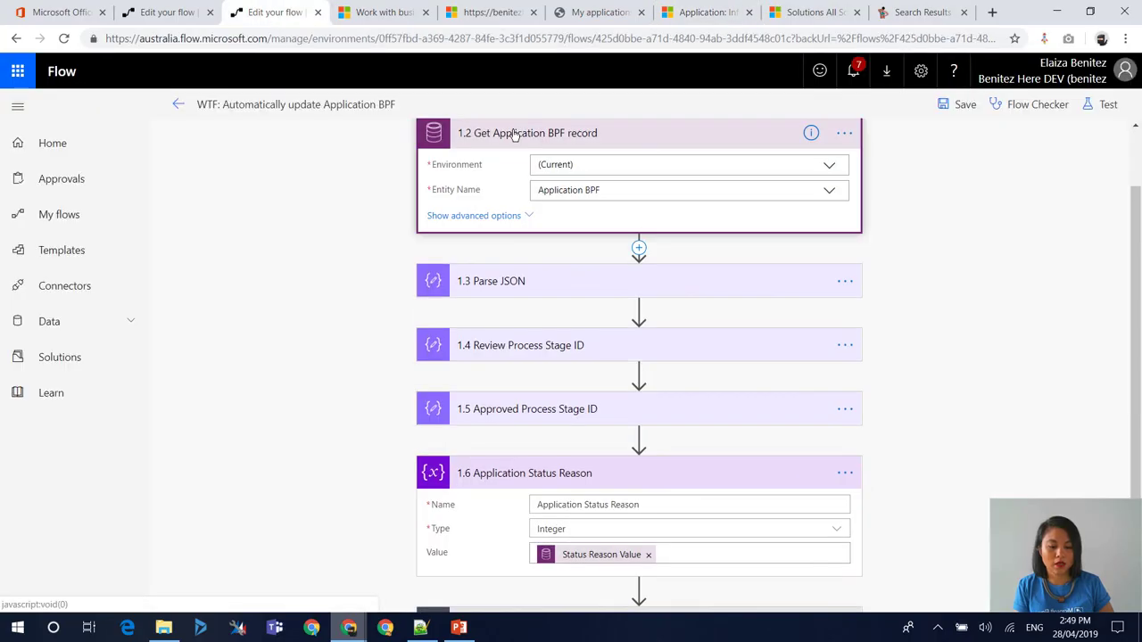
scroll(553, 174, up, 2)
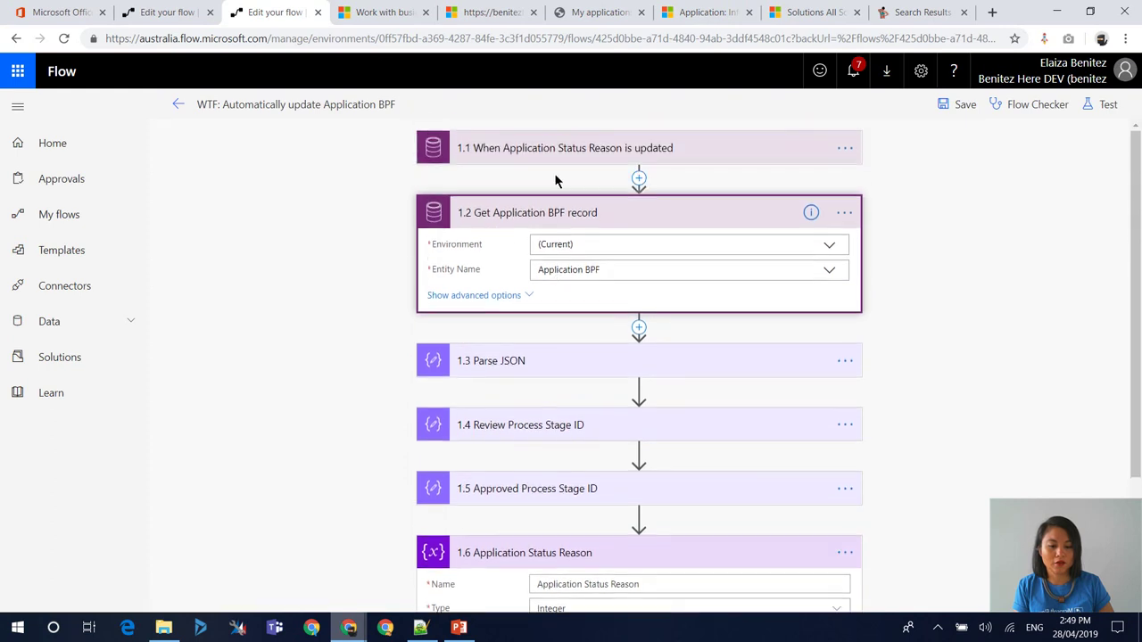
click(547, 149)
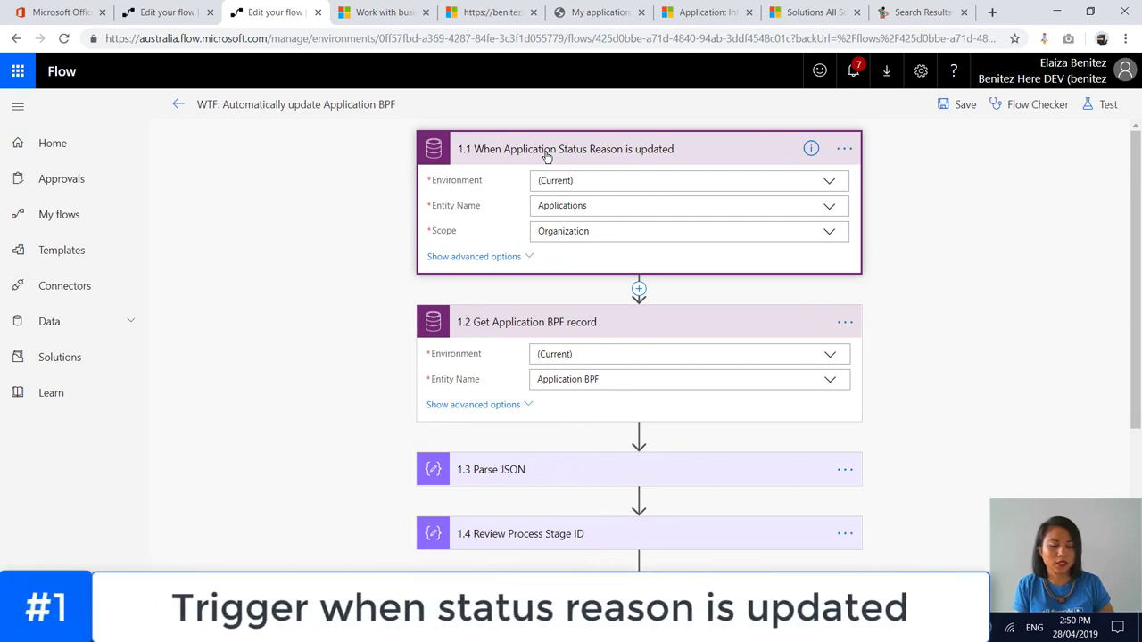
click(514, 257)
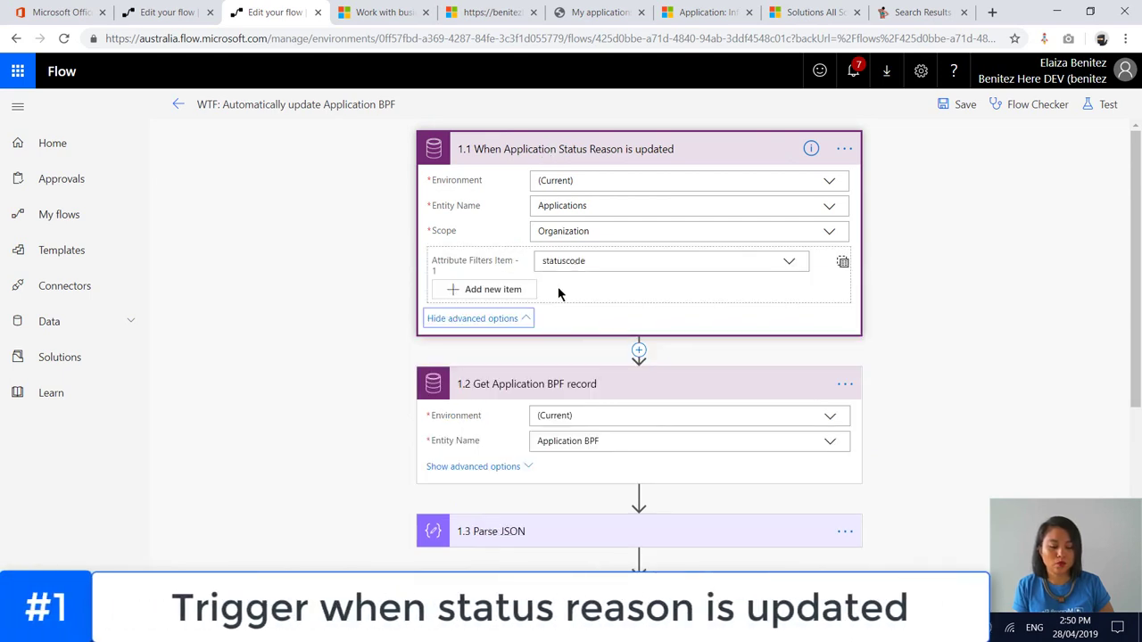
click(547, 149)
Expand the 1.2 Get Application BPF record action and show its advanced options to review the filter query
click(531, 224)
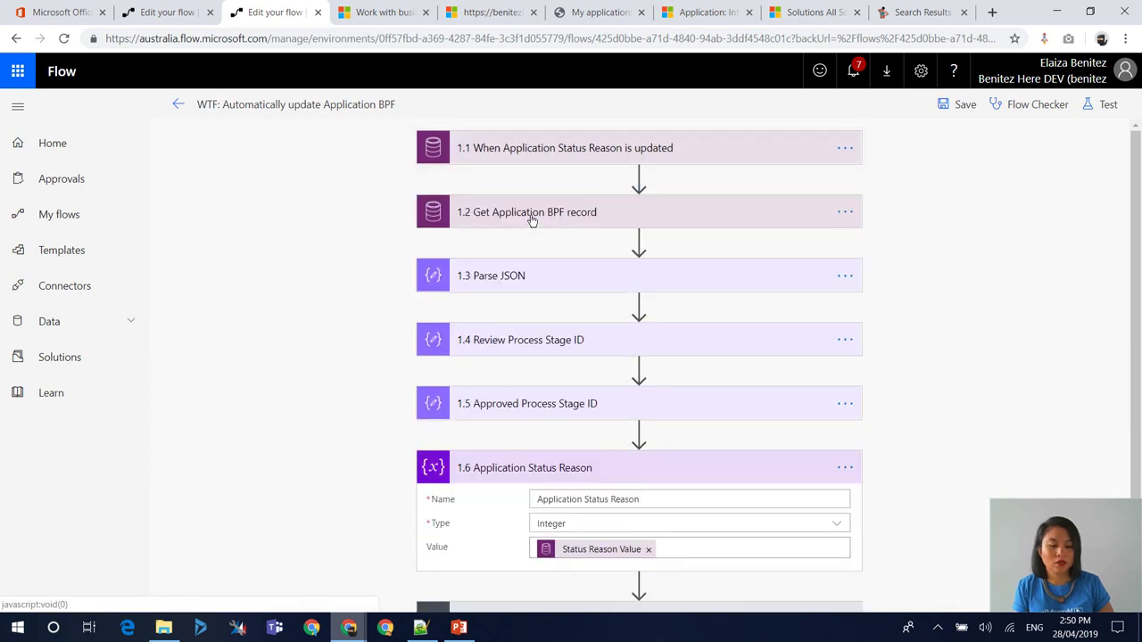
click(532, 224)
click(529, 296)
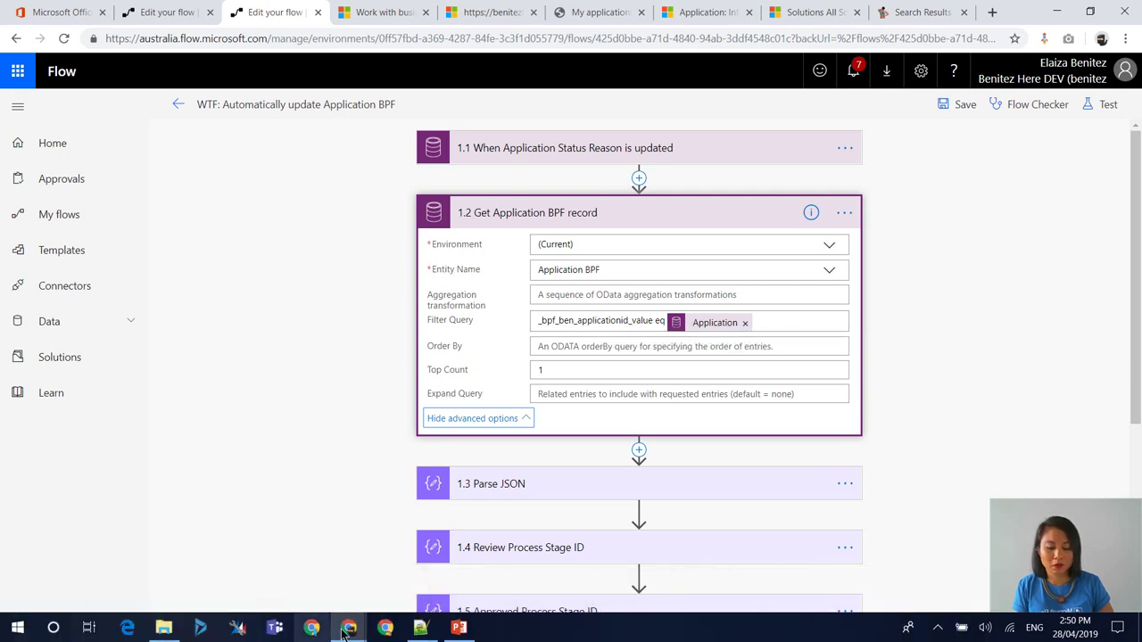
Check the bpf_ben_applicationid field in the solution's Application BPF fields, then return to the flow and collapse action 1.2
mouse_move(346, 629)
click(255, 579)
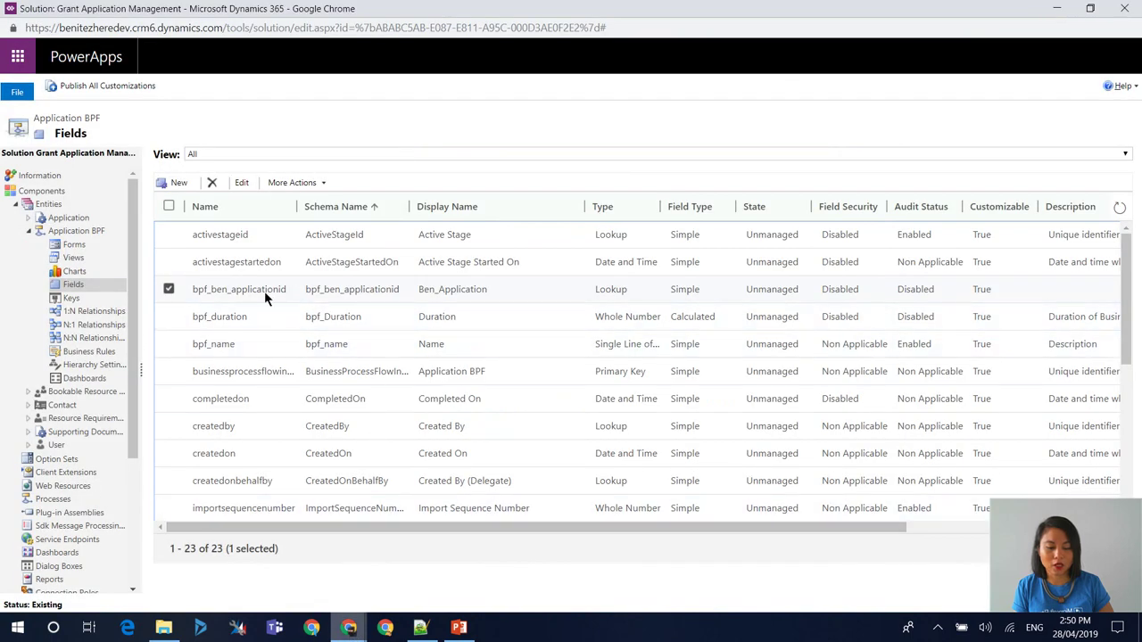
click(1053, 11)
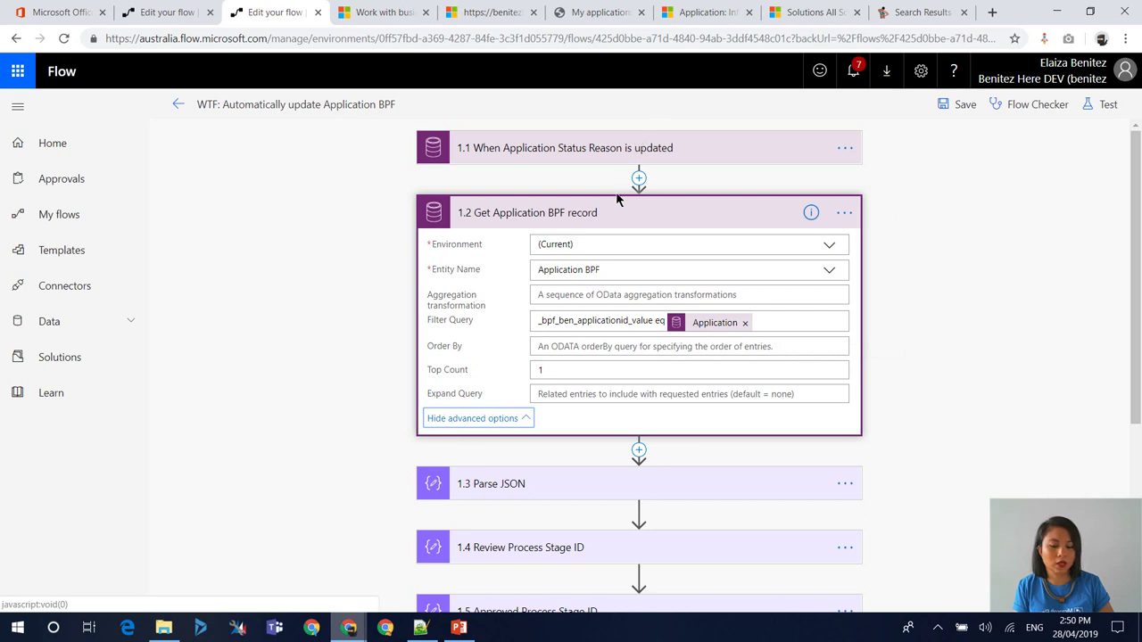
click(604, 214)
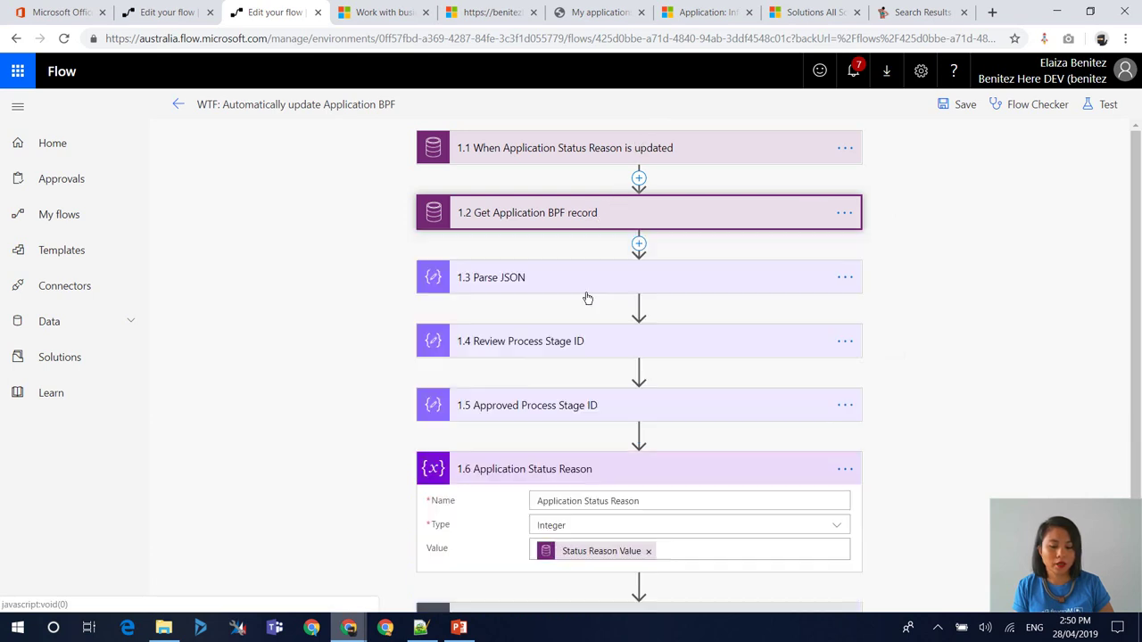
Expand the 1.3 Parse JSON action and inspect the first() expression in its content, leaving it as is
click(535, 284)
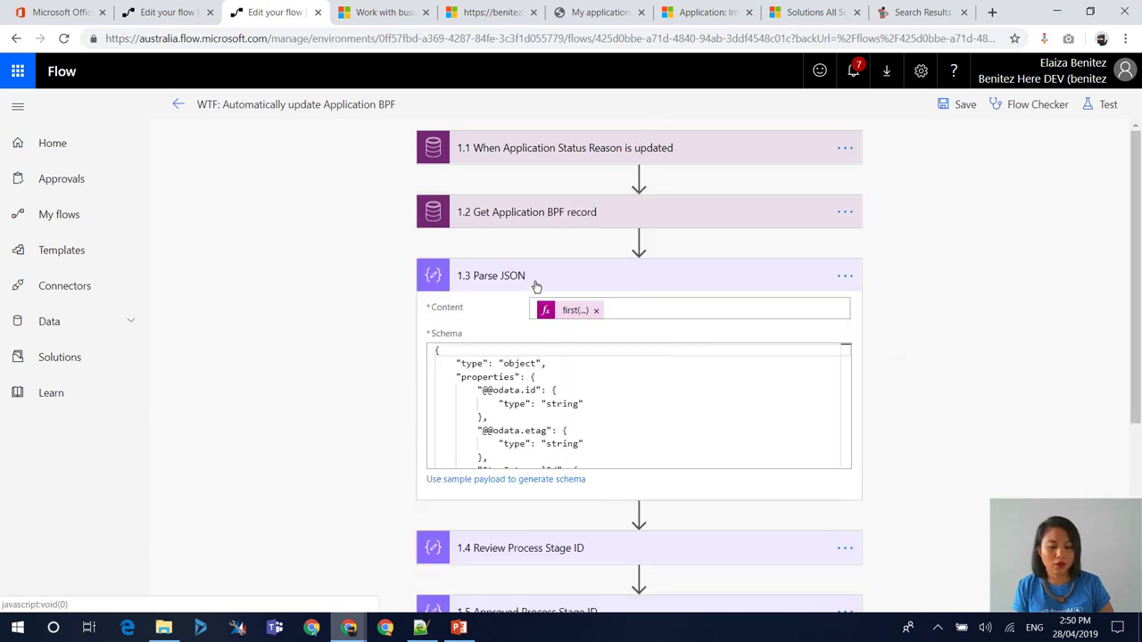
click(571, 312)
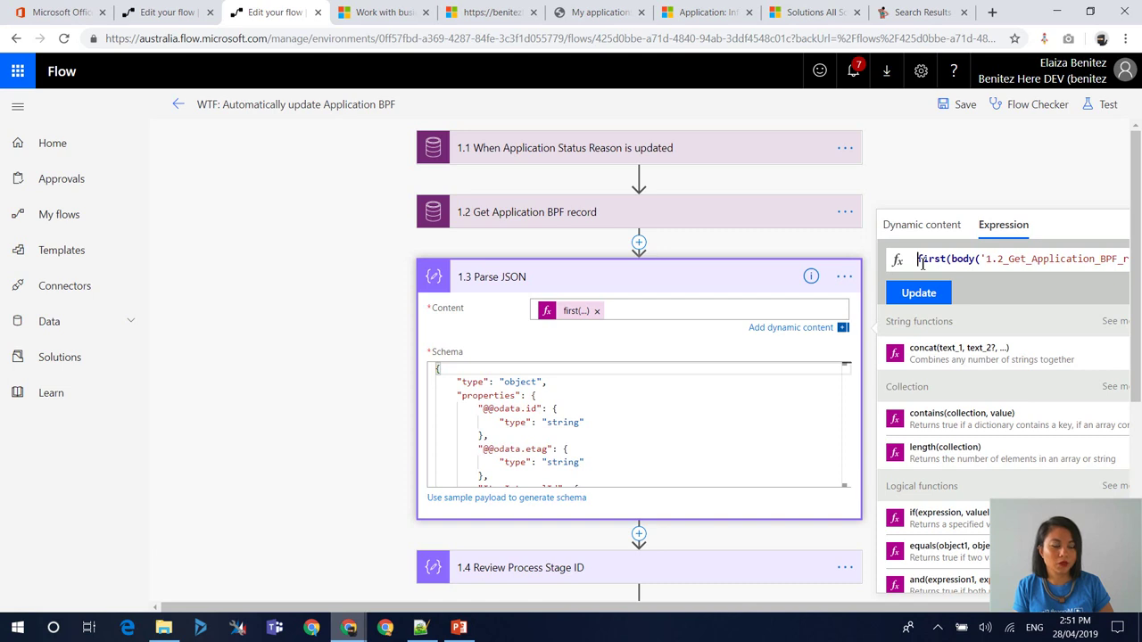
click(300, 401)
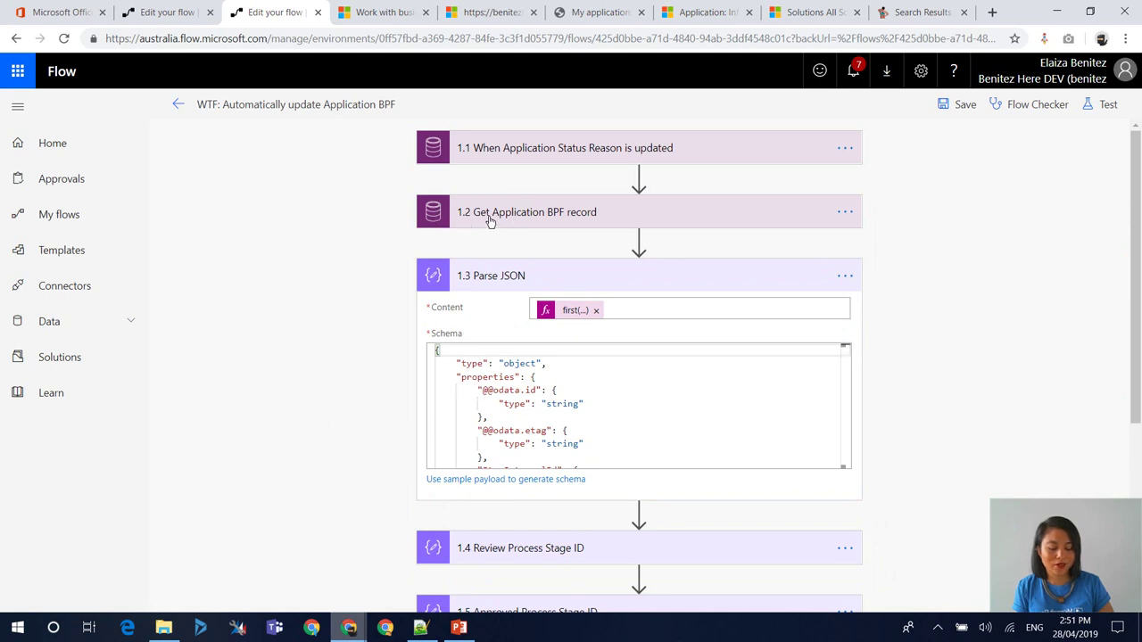
In the other browser tab of the same flow, open the run of 28/04/2019 14:39:22 from its run history
click(154, 16)
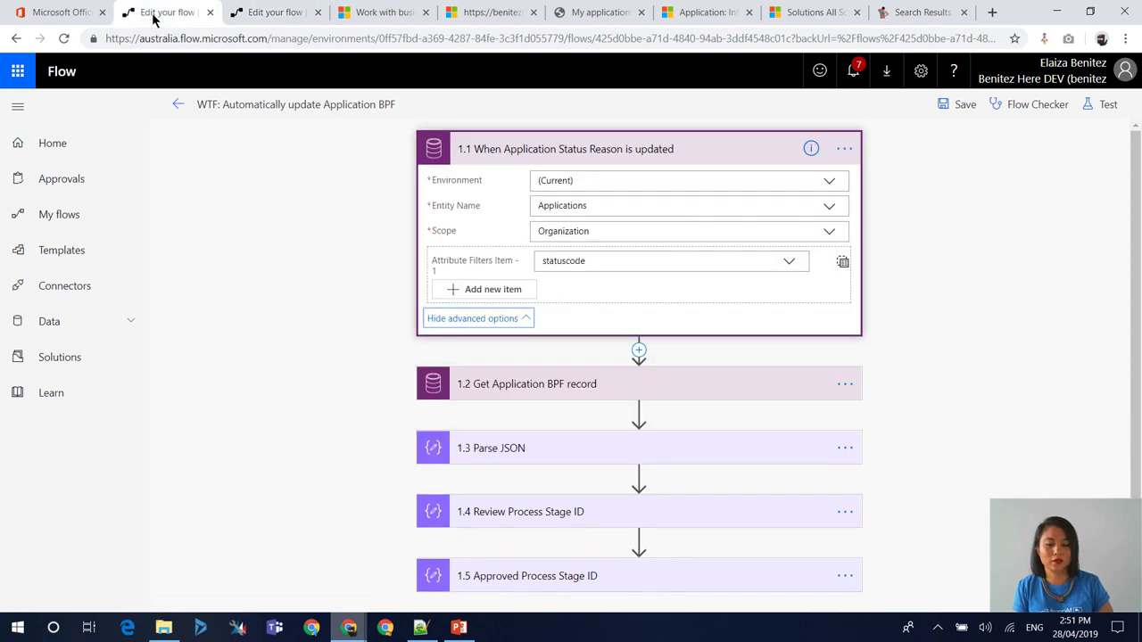
click(178, 105)
click(642, 168)
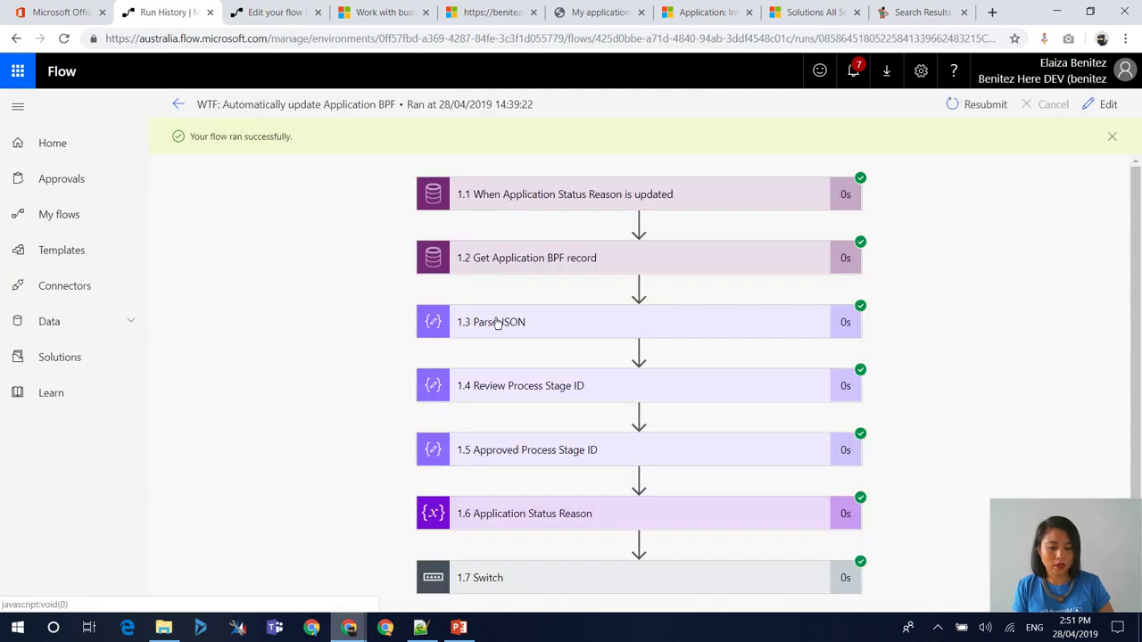
Expand the 1.2 Get Application BPF record action in the run and examine the body of its outputs
click(500, 266)
scroll(558, 333, down, 3)
scroll(466, 456, up, 3)
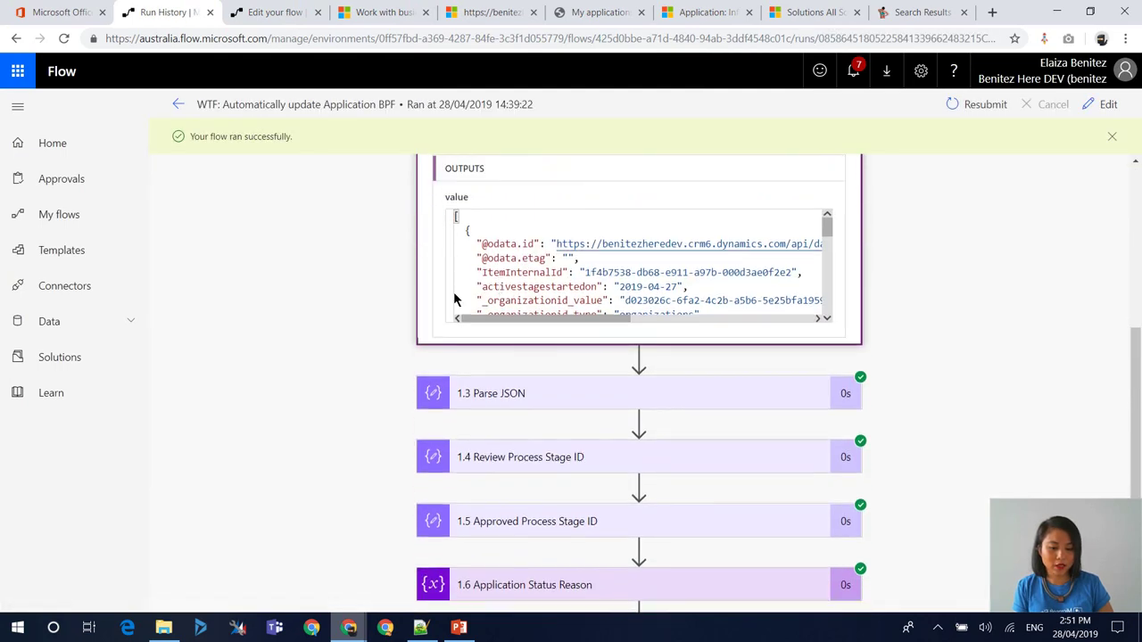
scroll(481, 459, down, 3)
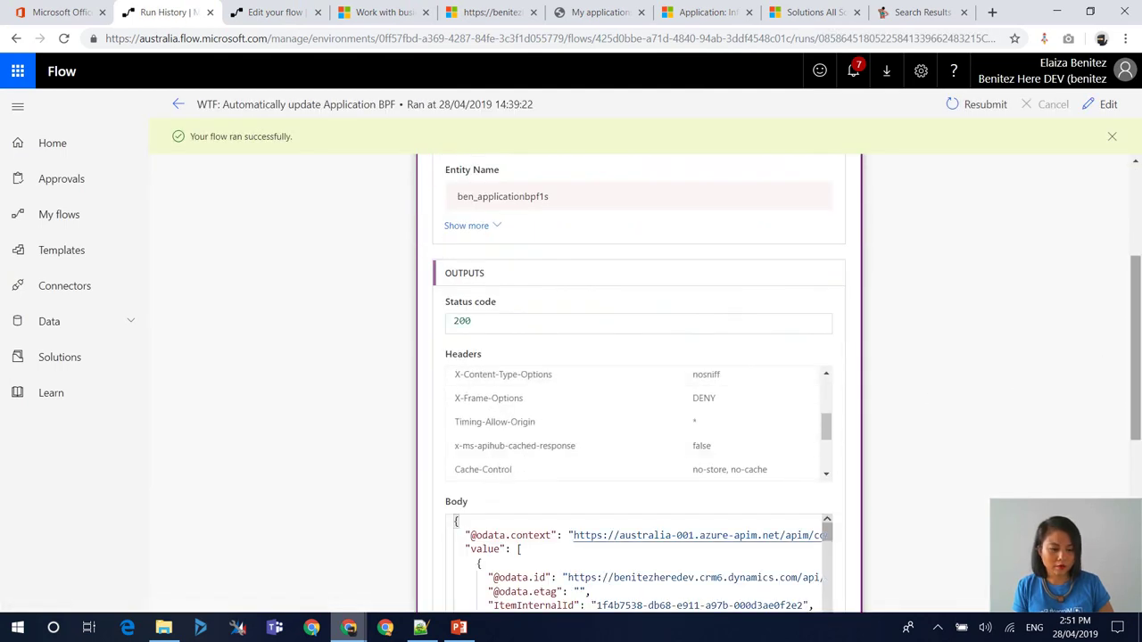
scroll(1132, 348, down, 1)
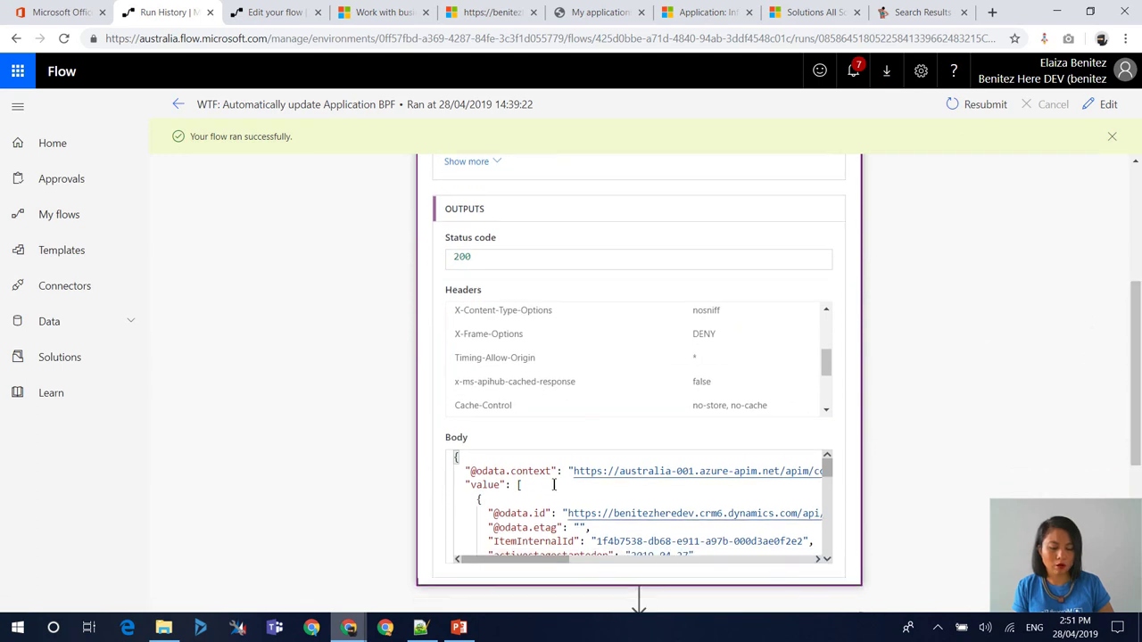
Read the full process stages Web API request in the business process flow documentation, then view the Application BPF process ID in the designer's address
click(268, 12)
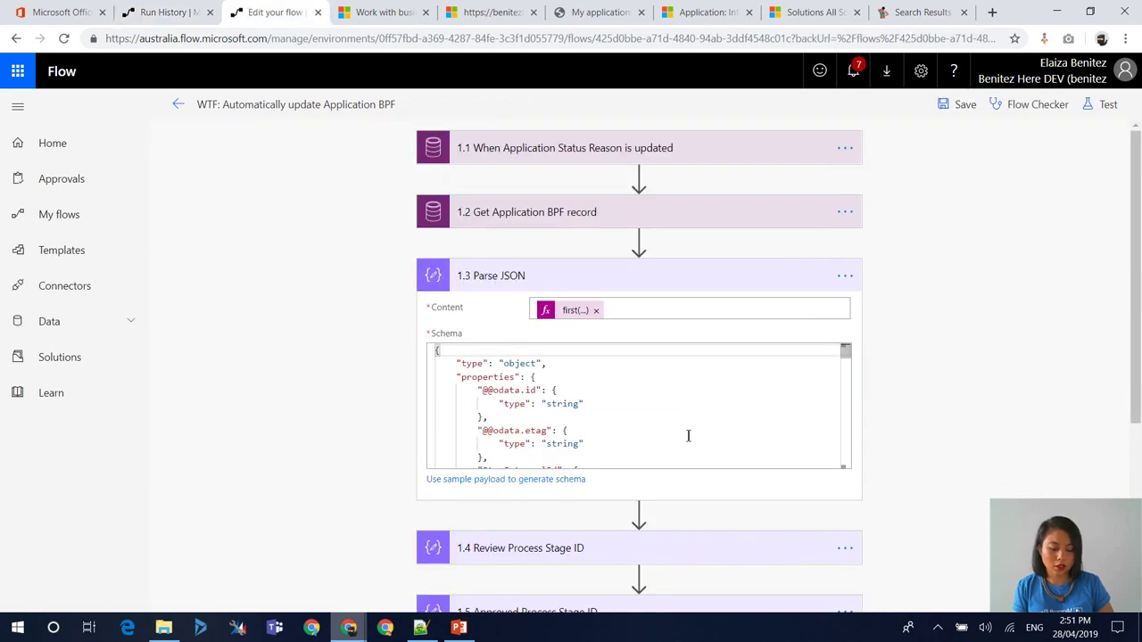
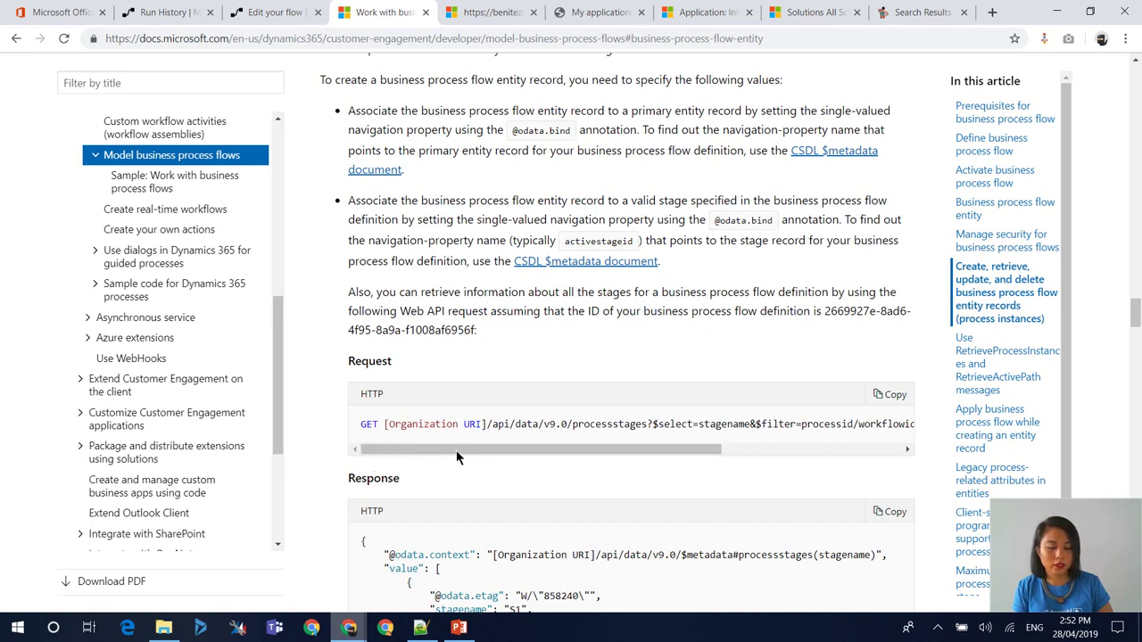
drag(456, 449, 646, 480)
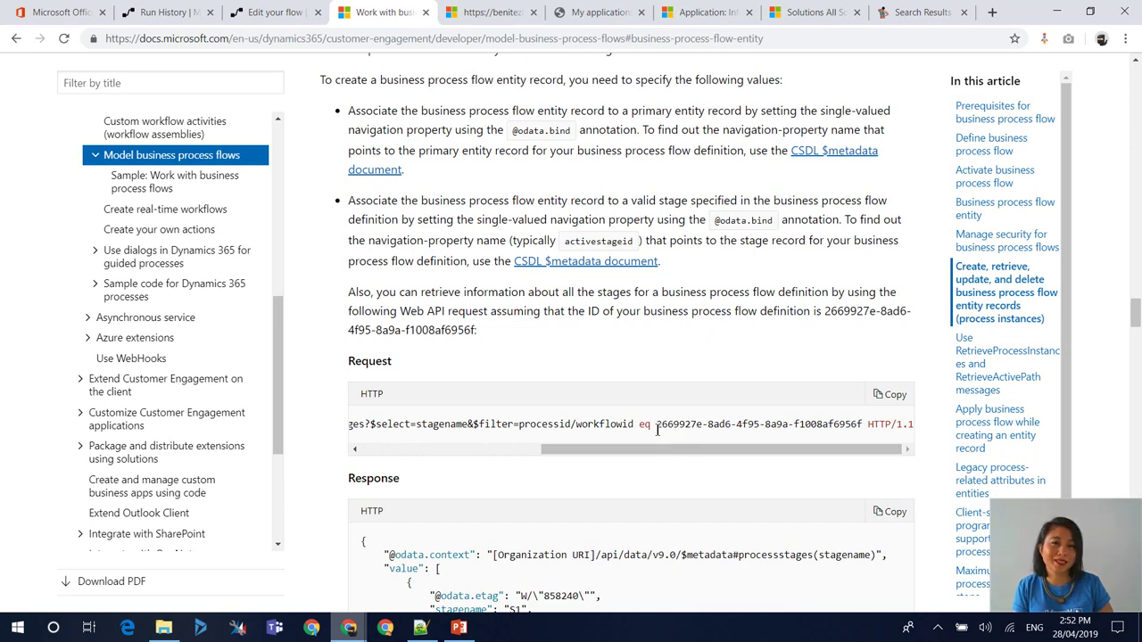
mouse_move(352, 629)
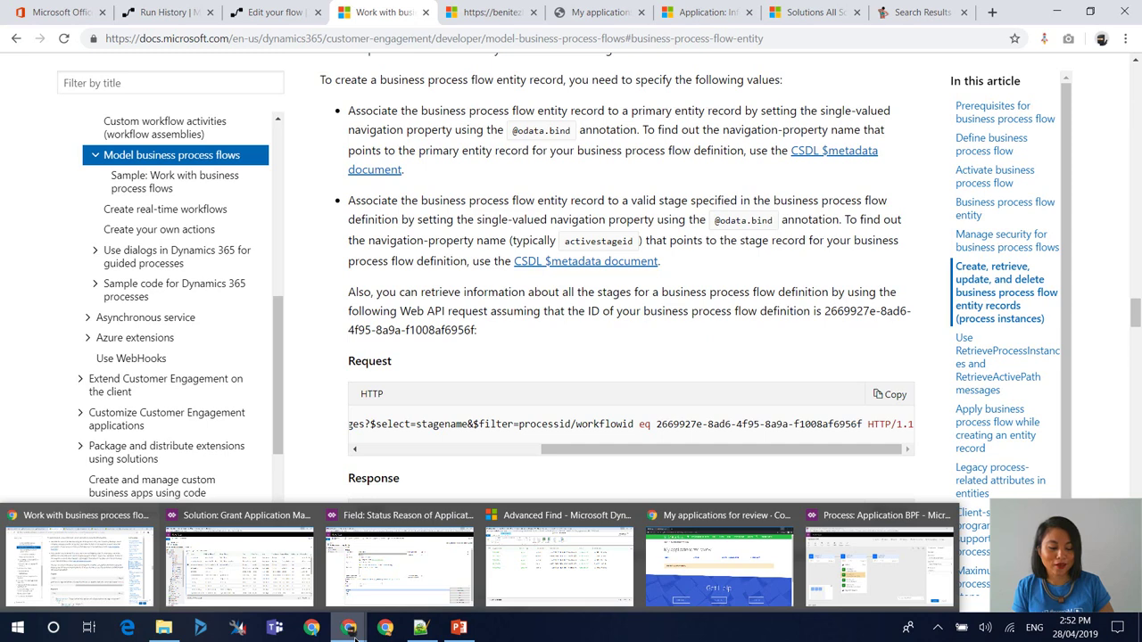
click(844, 585)
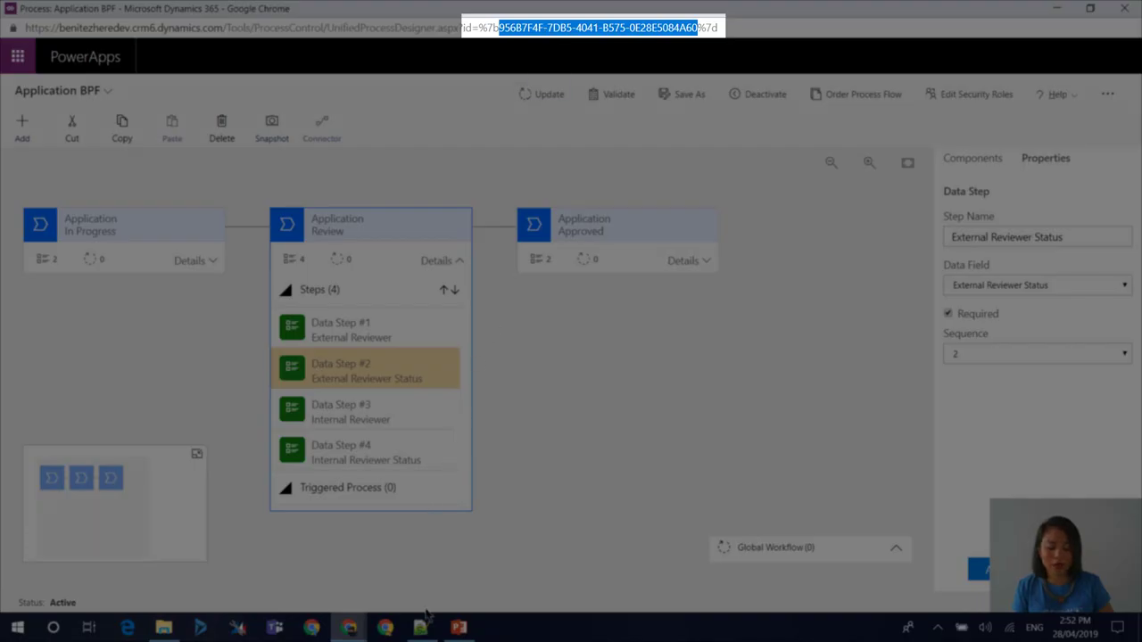
Review the process stages query response in the browser, then the stage IDs in Application BPF stage ids.txt in Notepad++
mouse_move(349, 627)
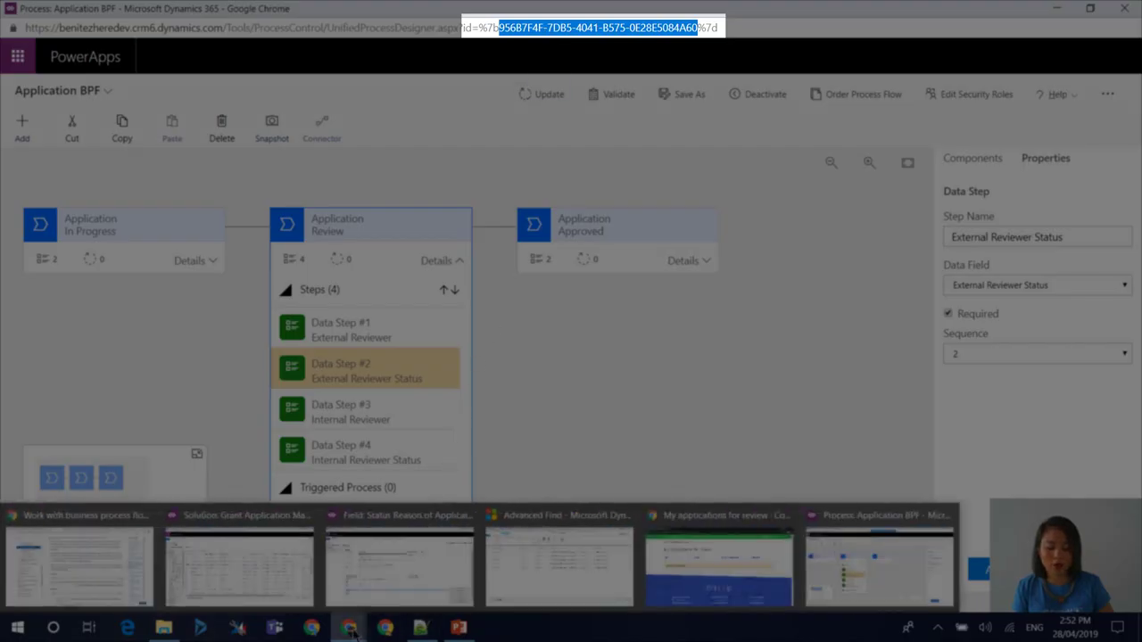
click(131, 573)
click(491, 13)
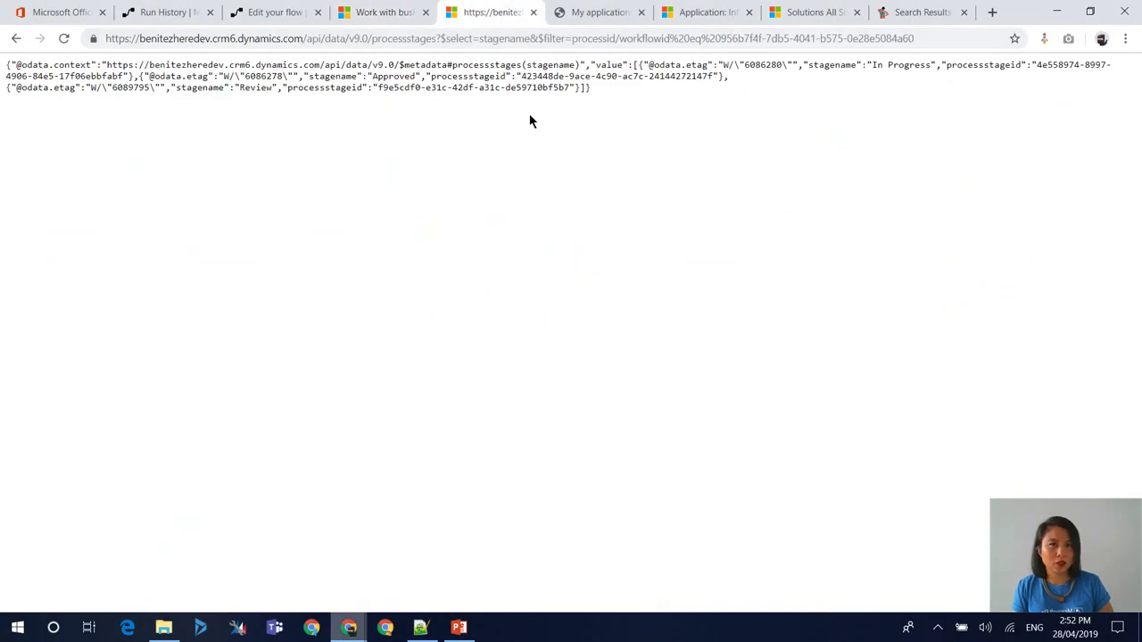
click(420, 627)
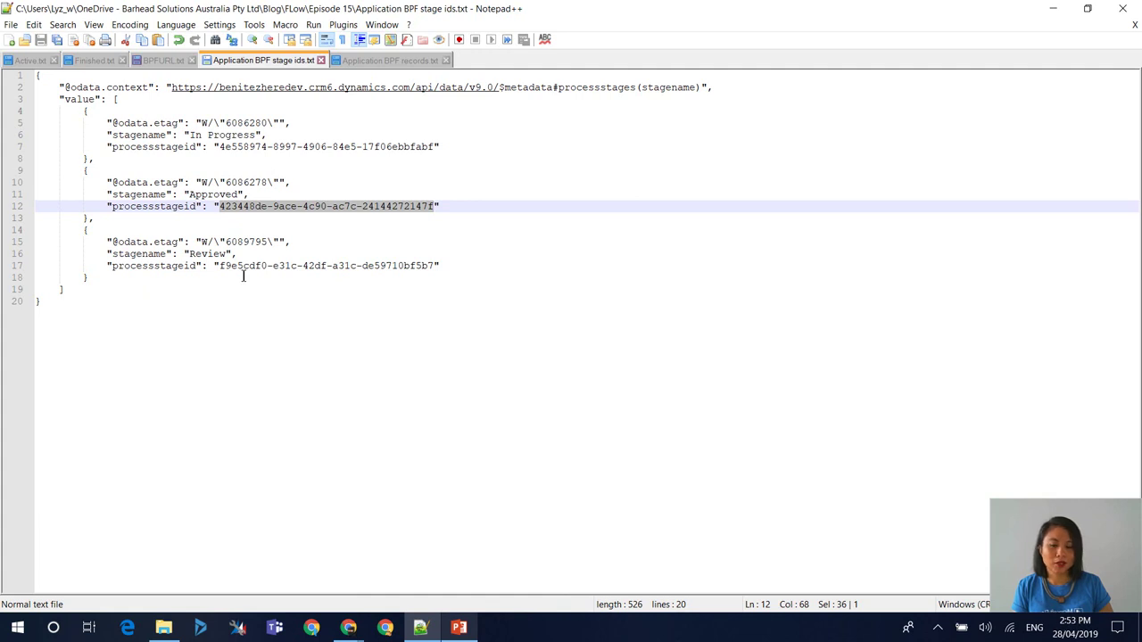
click(1052, 9)
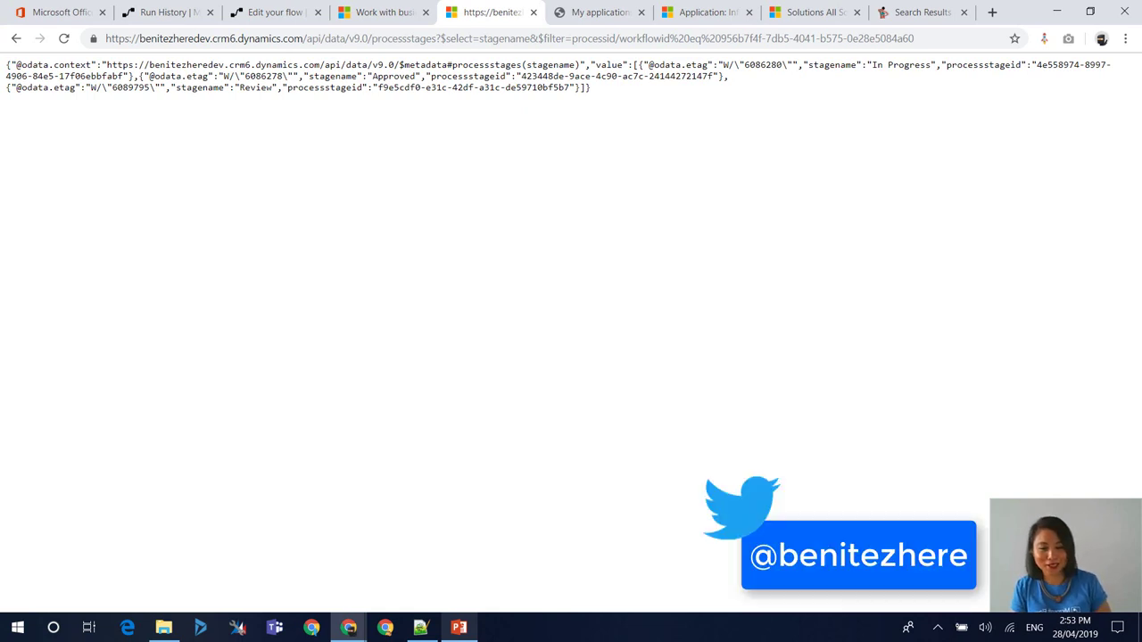
Return to the flow, review the inputs of actions 1.4 Review Process Stage ID and 1.5 Approved Process Stage ID, and collapse both
click(272, 12)
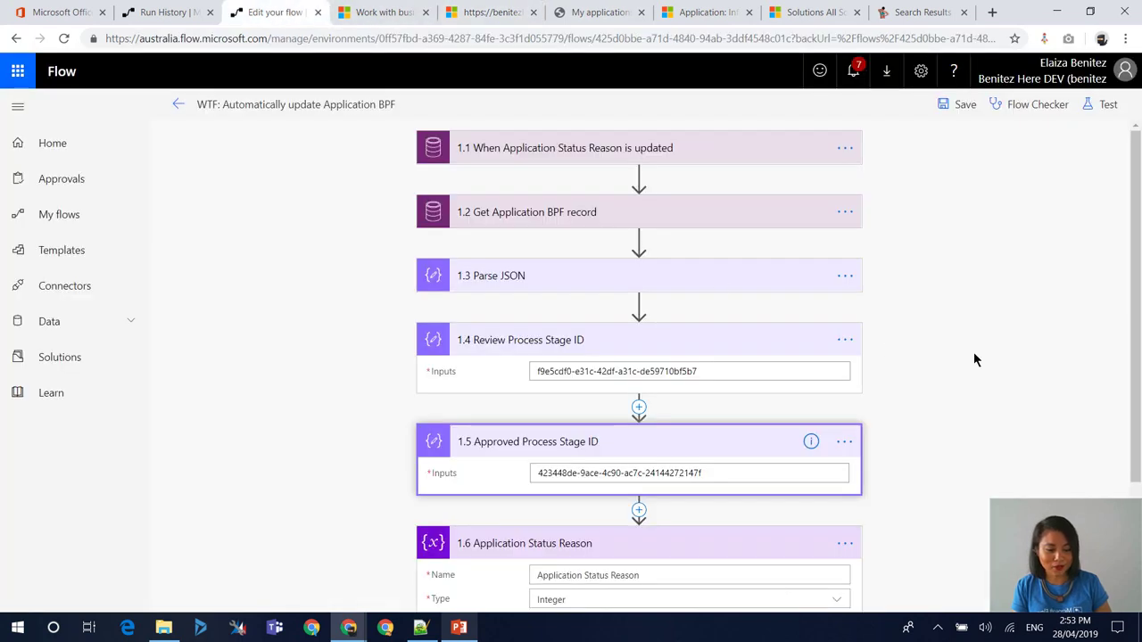
scroll(973, 359, down, 1)
scroll(973, 359, down, 1)
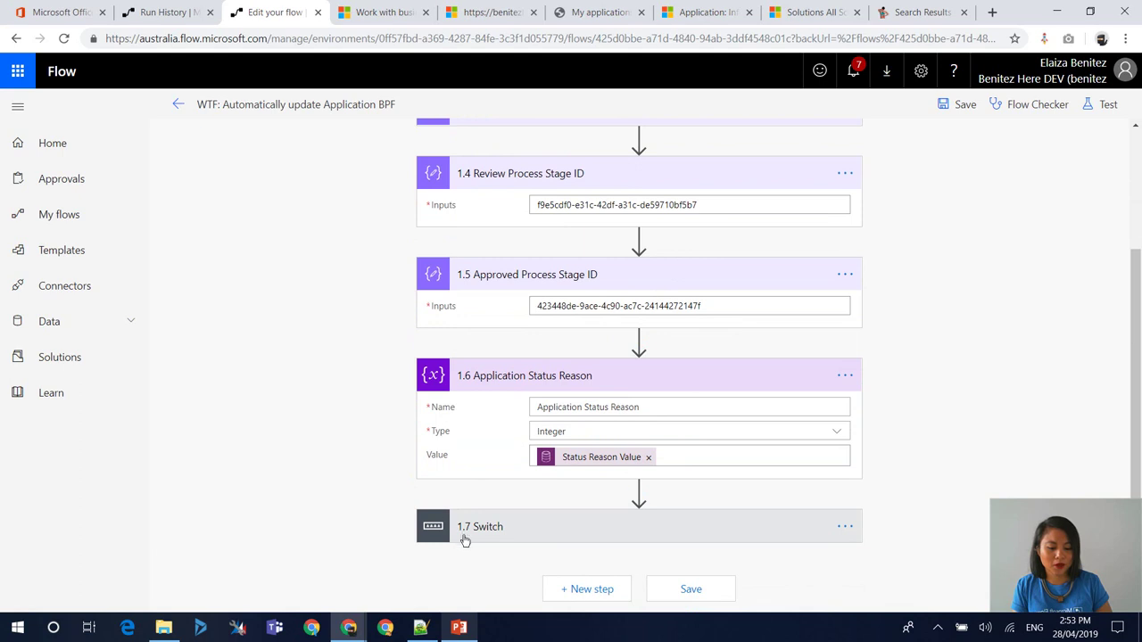
click(579, 187)
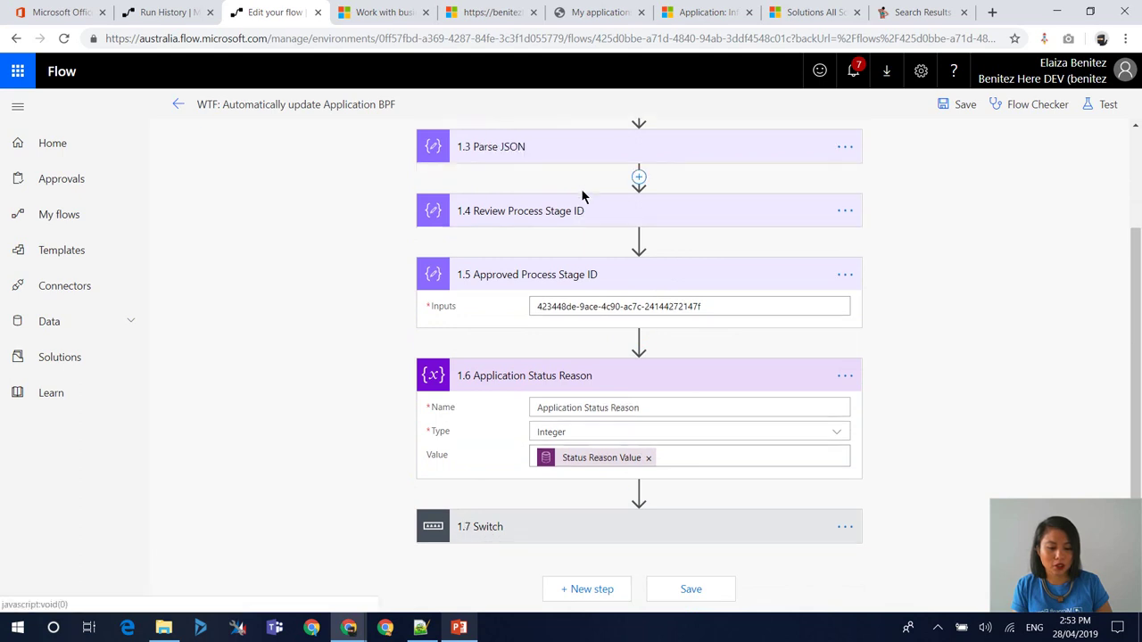
click(566, 272)
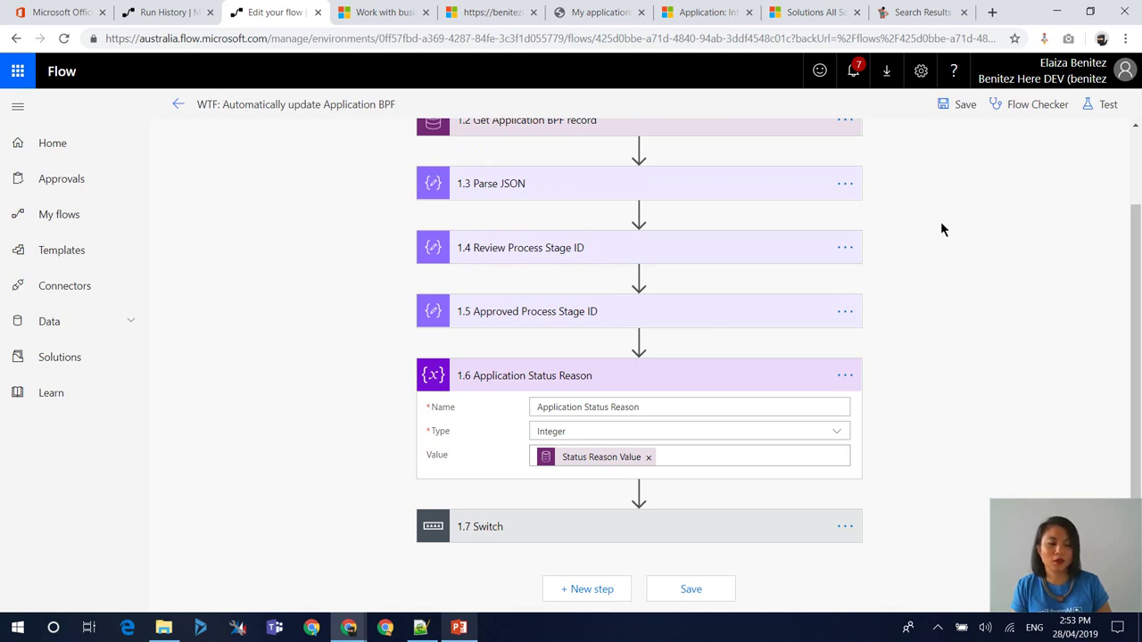
View the Flow switch articles on the My Microsoft SharePains site, then return to the flow and expand 1.7 Switch to review its cases
click(897, 16)
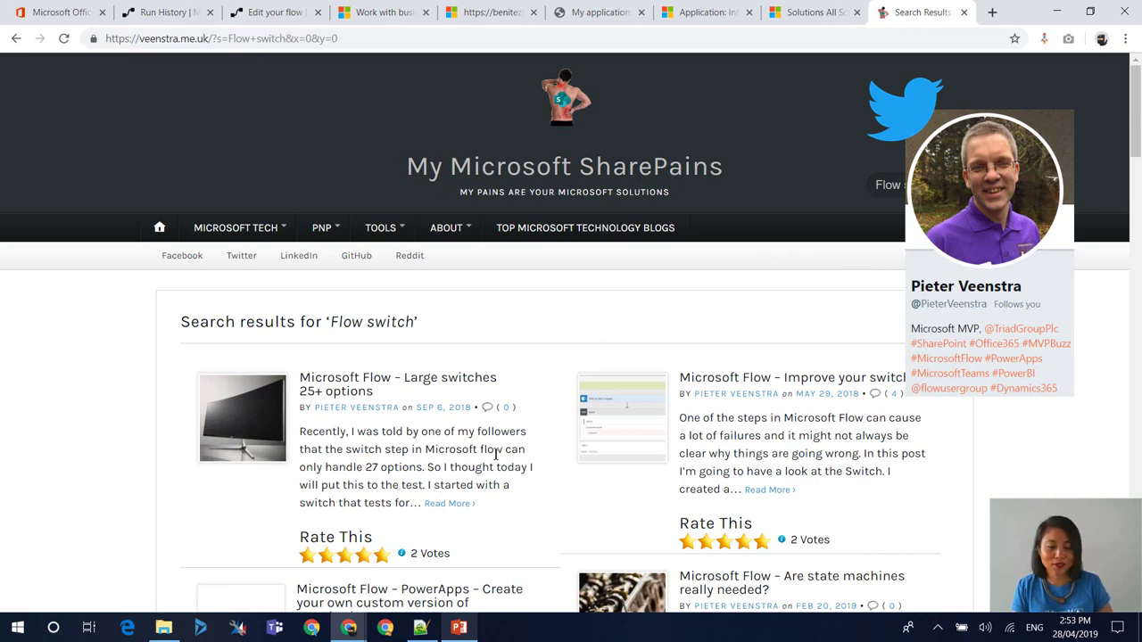
click(267, 16)
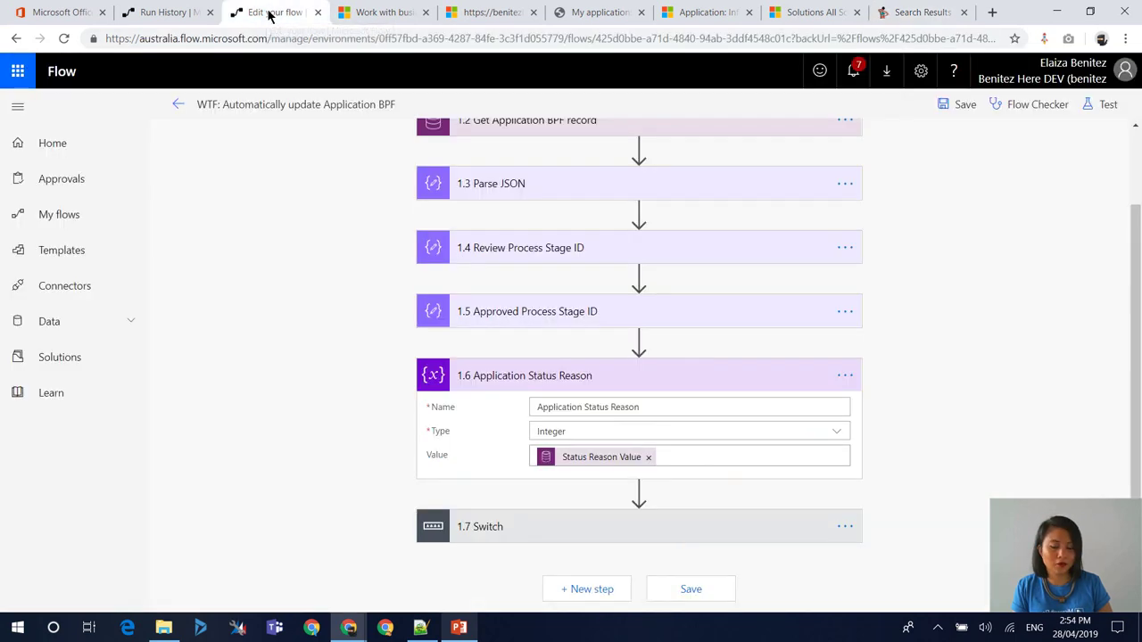
click(484, 536)
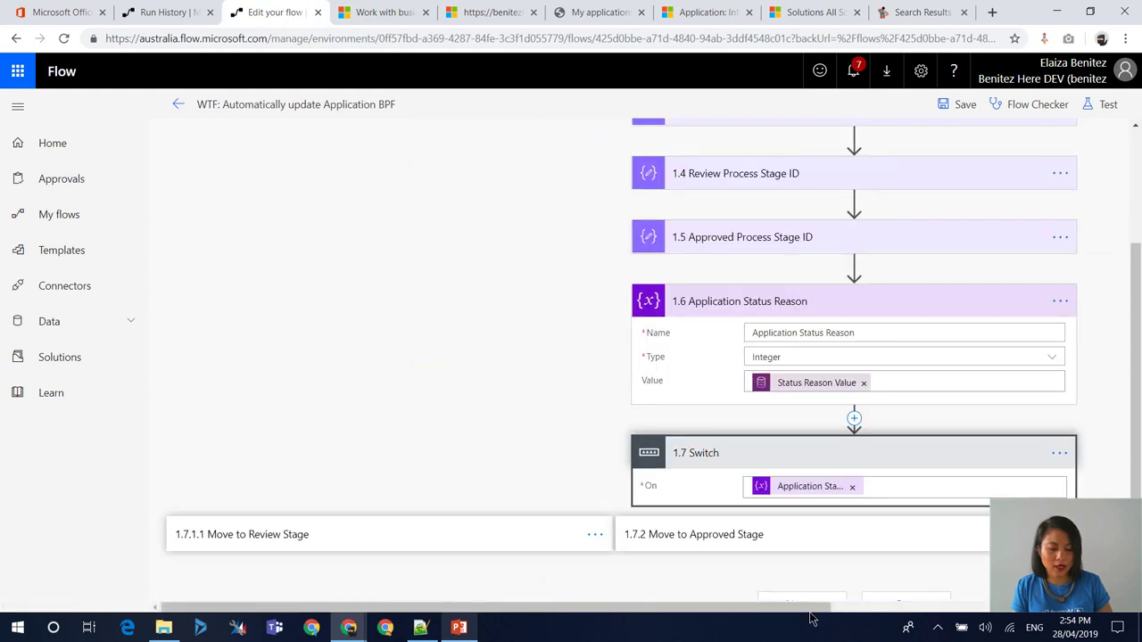
scroll(807, 598, right, 5)
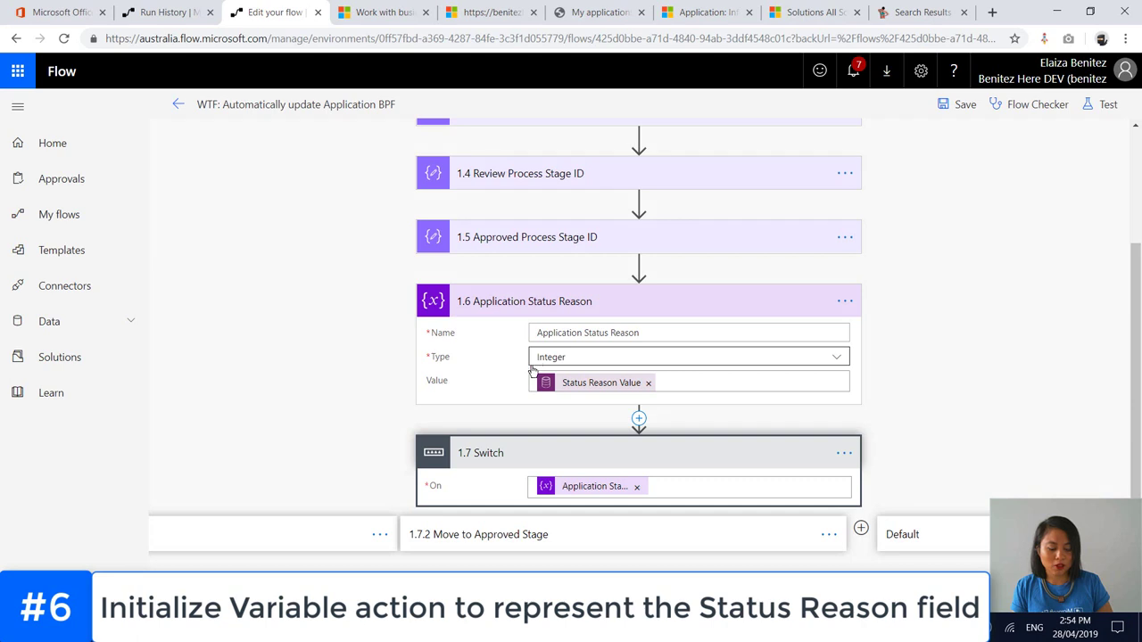
mouse_move(572, 394)
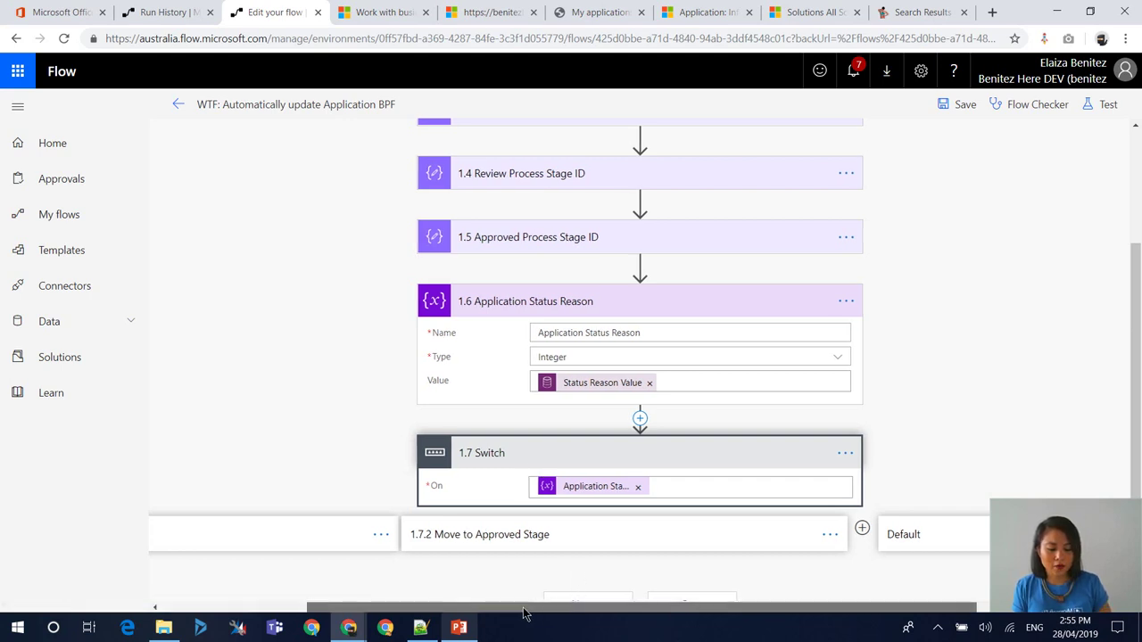
Expand the 1.7.1.1 Move to Review Stage case and its Update BPF record action to examine the case value and record identifier
drag(522, 612, 412, 615)
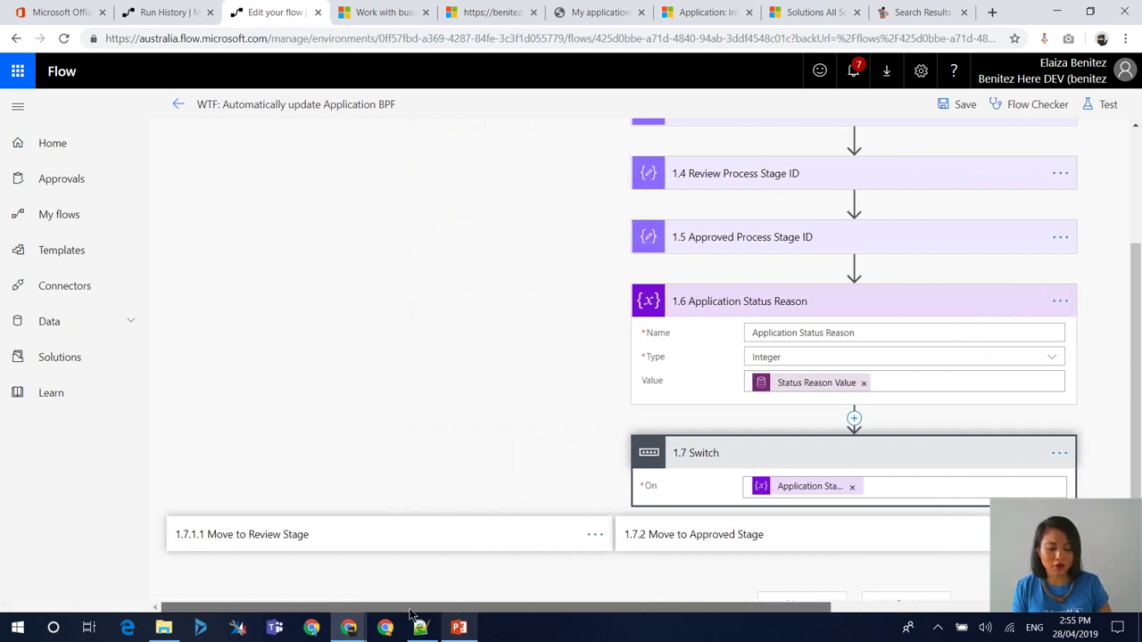
click(412, 538)
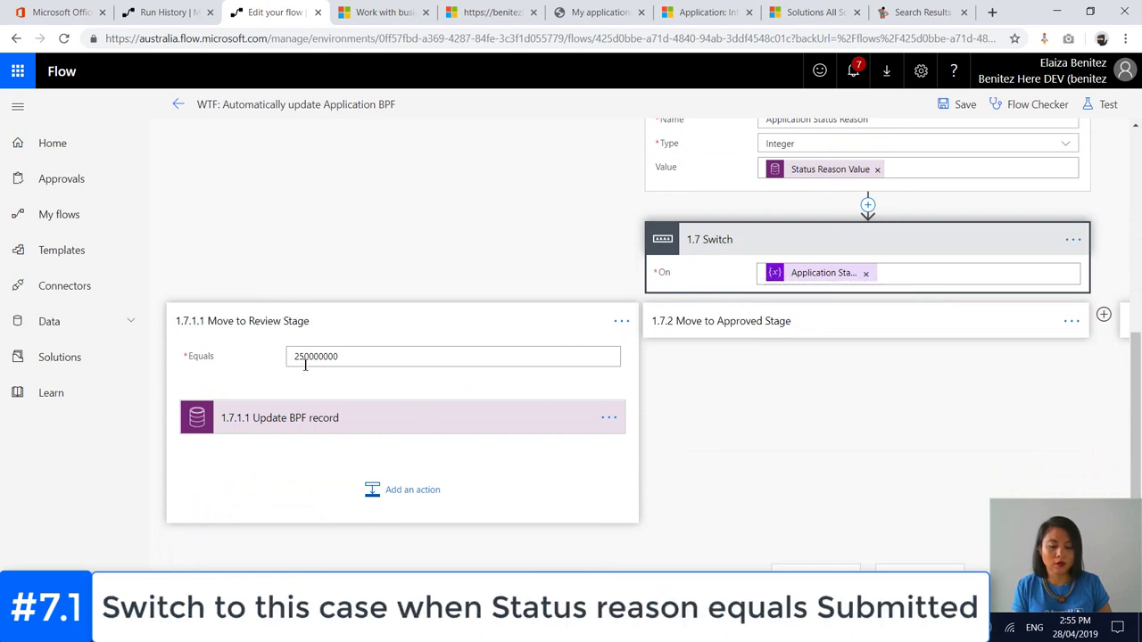
click(260, 425)
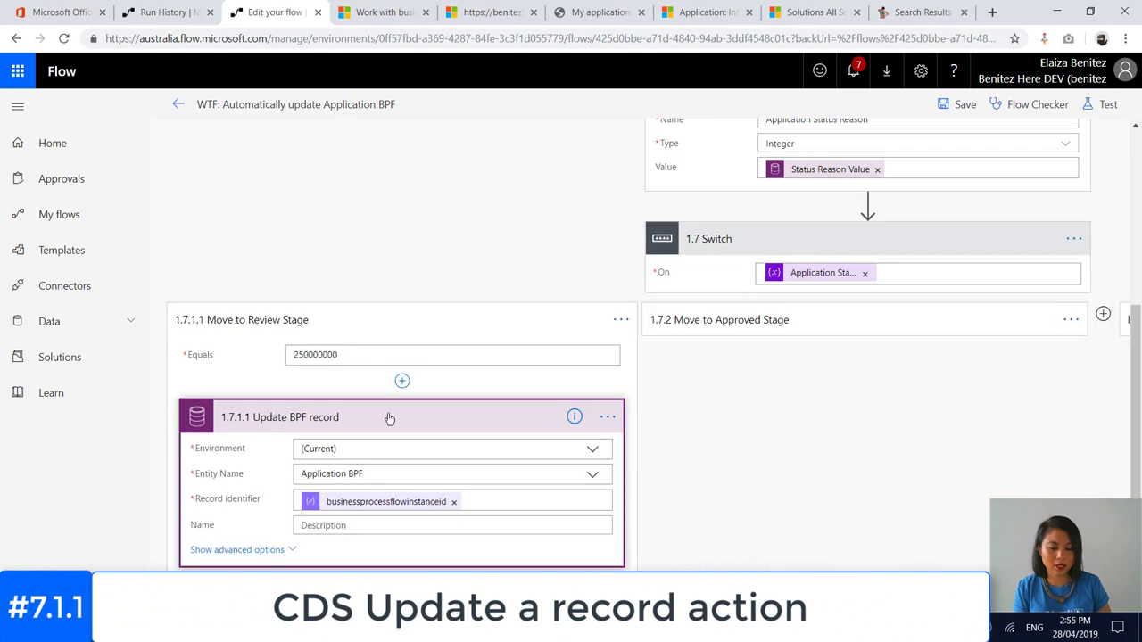
drag(1131, 306, 1129, 351)
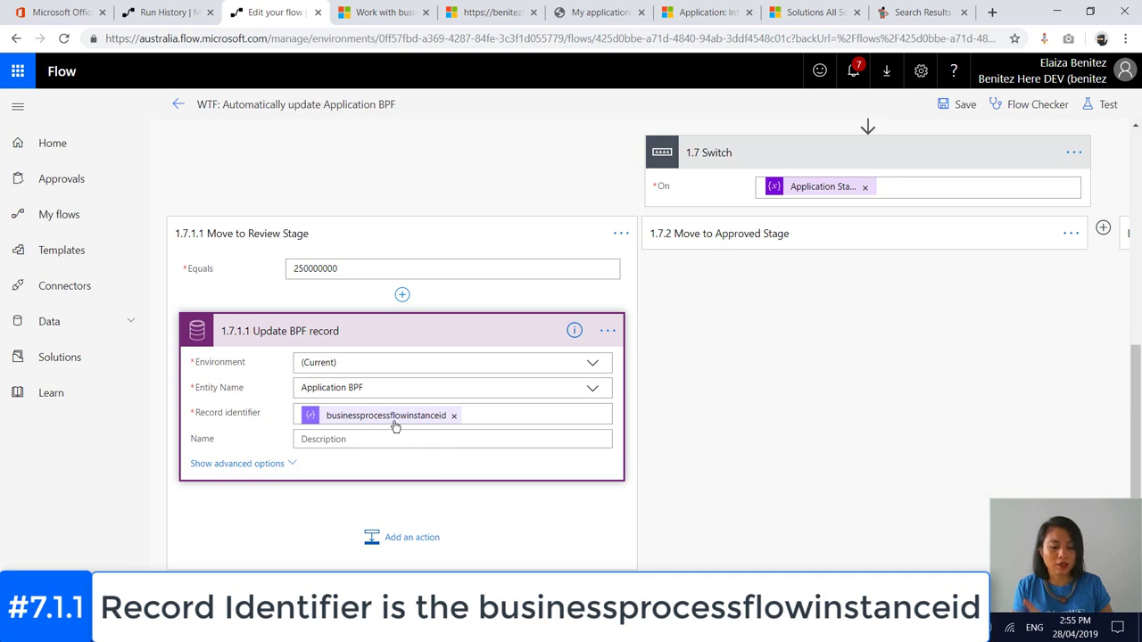
Refer back to the 1.3 Parse JSON action, then show the advanced options of the 1.7.1.1 Update BPF record action
scroll(397, 427, up, 2)
scroll(397, 427, up, 5)
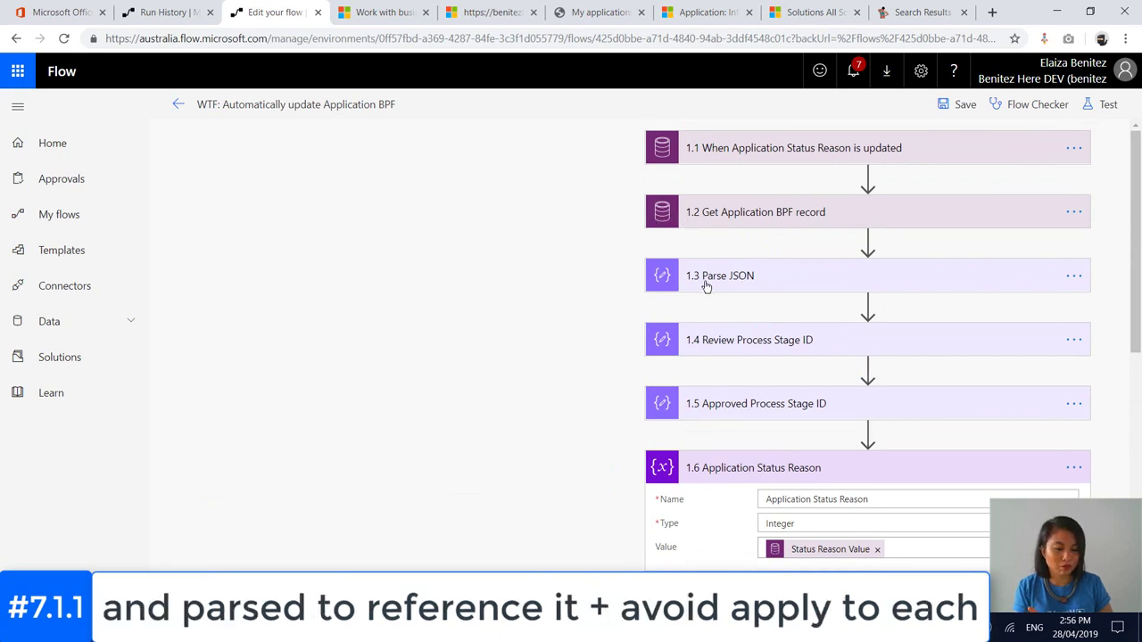
scroll(491, 375, down, 8)
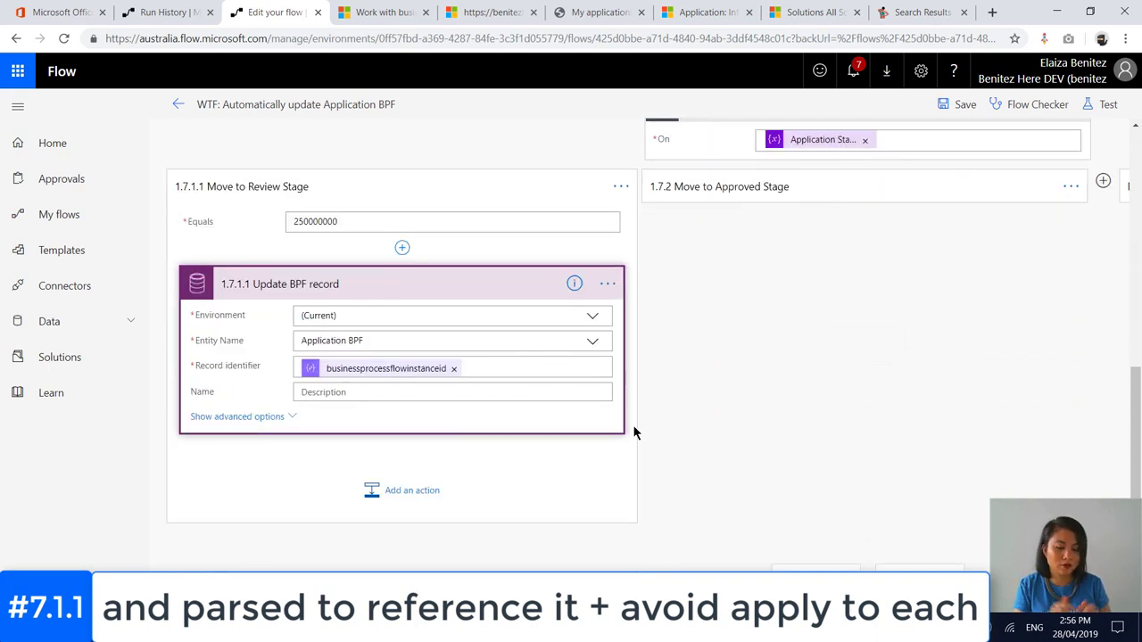
click(258, 419)
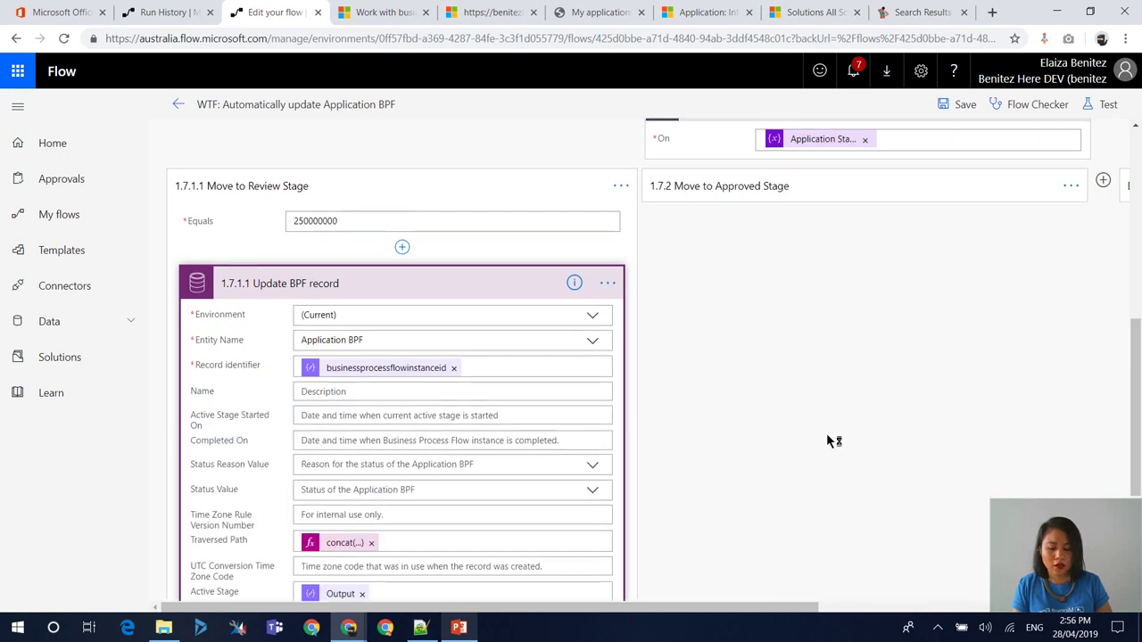
scroll(826, 437, down, 2)
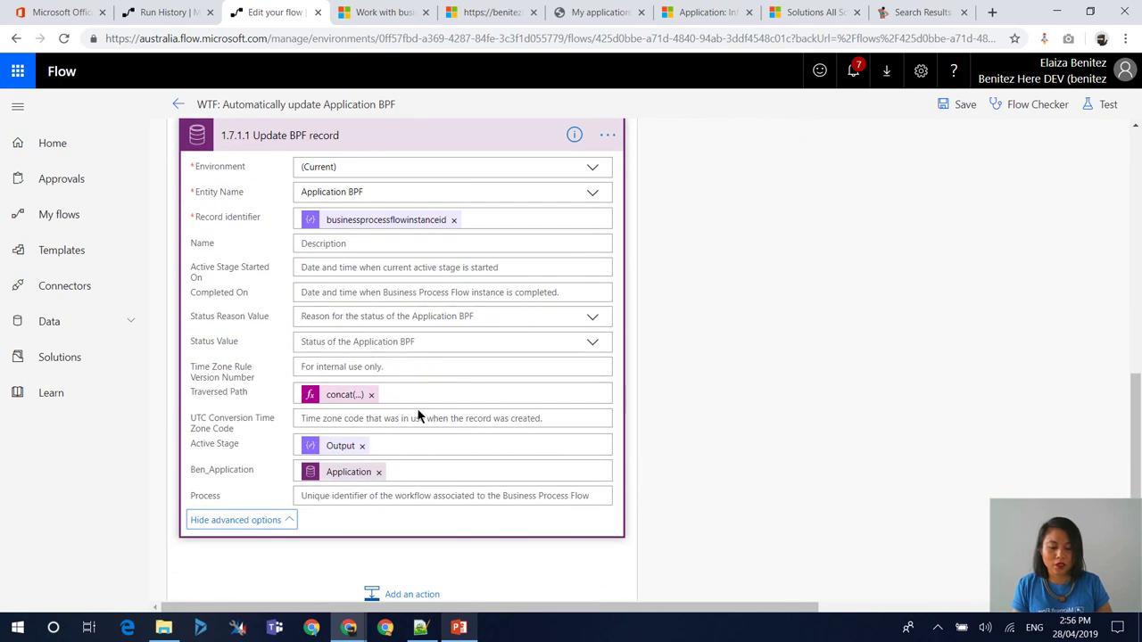
Open the Traversed Path concat() expression, look up the traversedpath format under Stage navigation in the documentation, and return to the flow
click(327, 401)
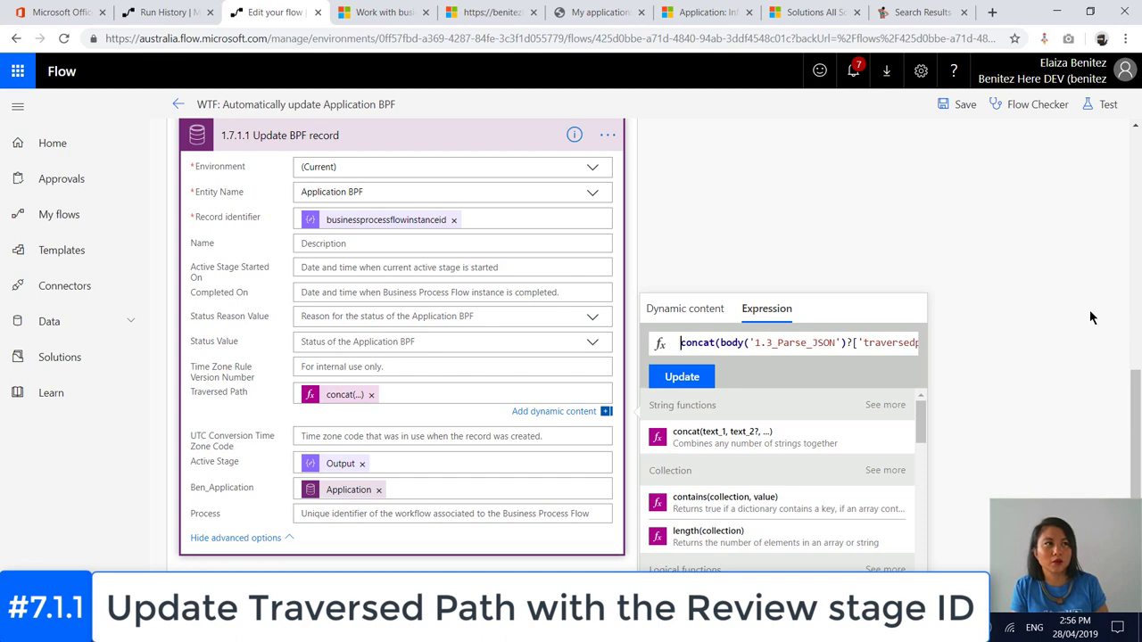
click(384, 11)
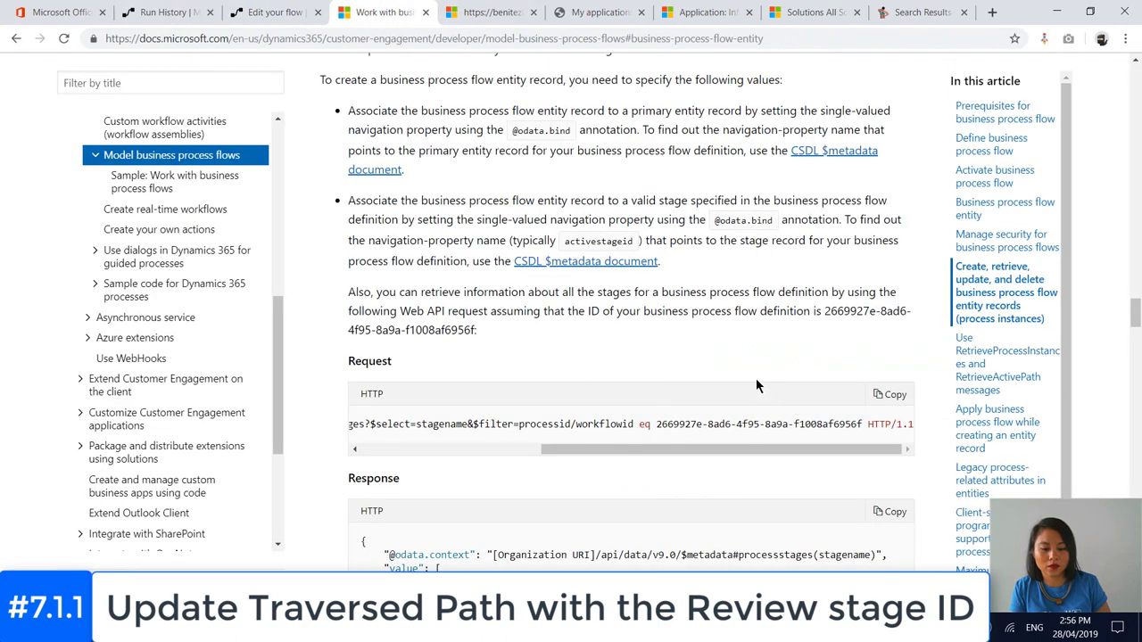
scroll(755, 385, down, 10)
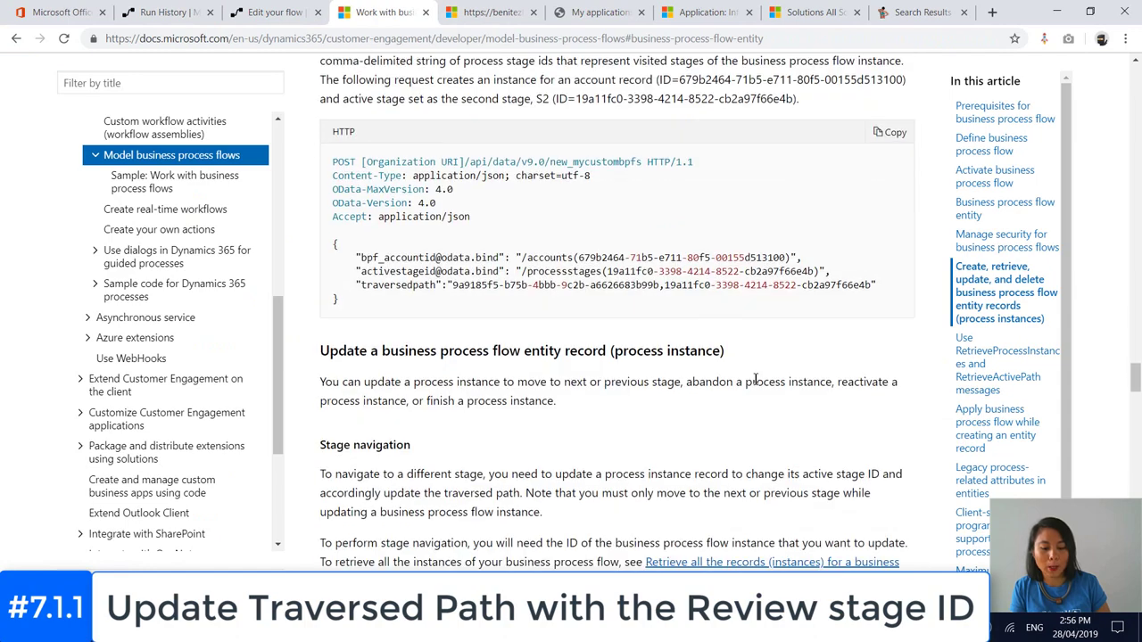
scroll(756, 379, down, 2)
scroll(755, 378, down, 2)
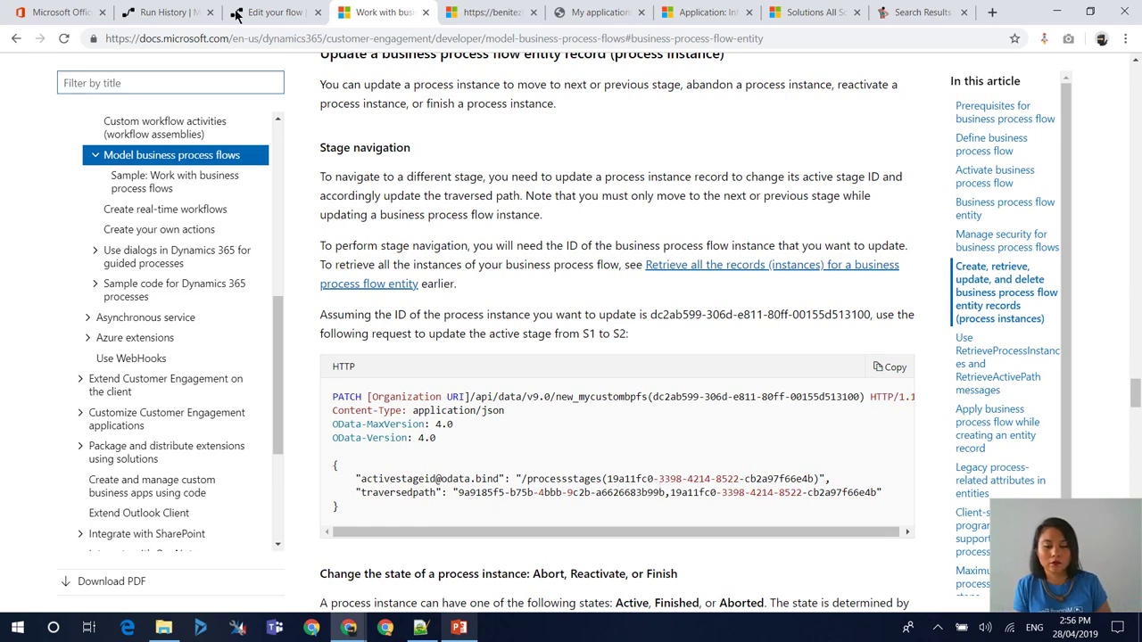
click(272, 12)
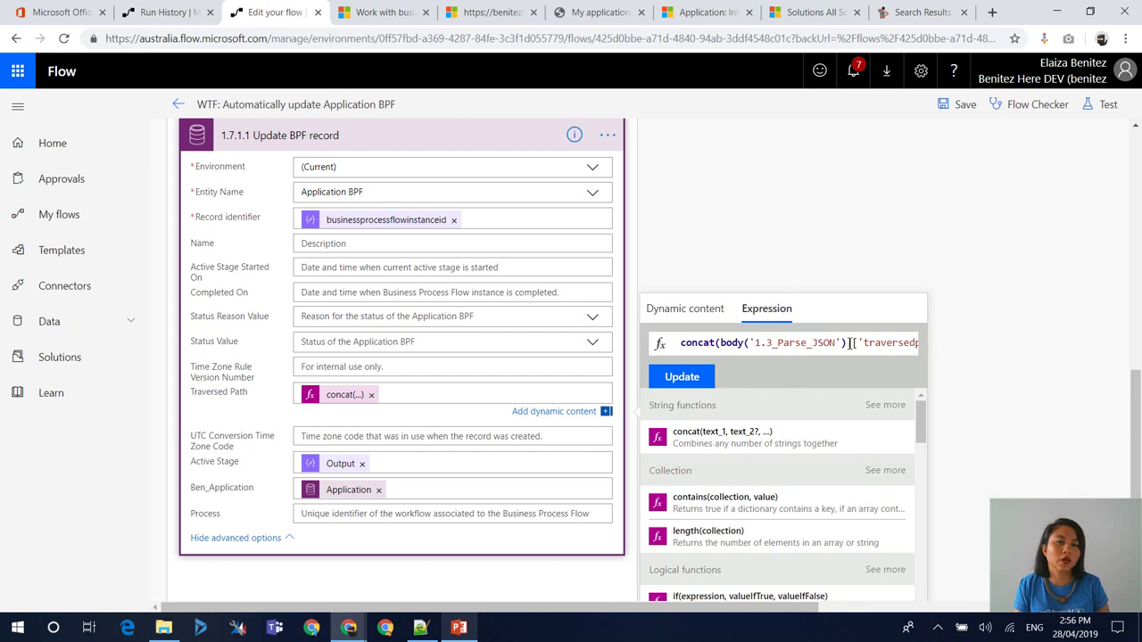
Step through the Traversed Path concat() expression of 1.7.1.1 Update BPF record to examine each argument through to its end
click(1046, 393)
scroll(1046, 393, up, 10)
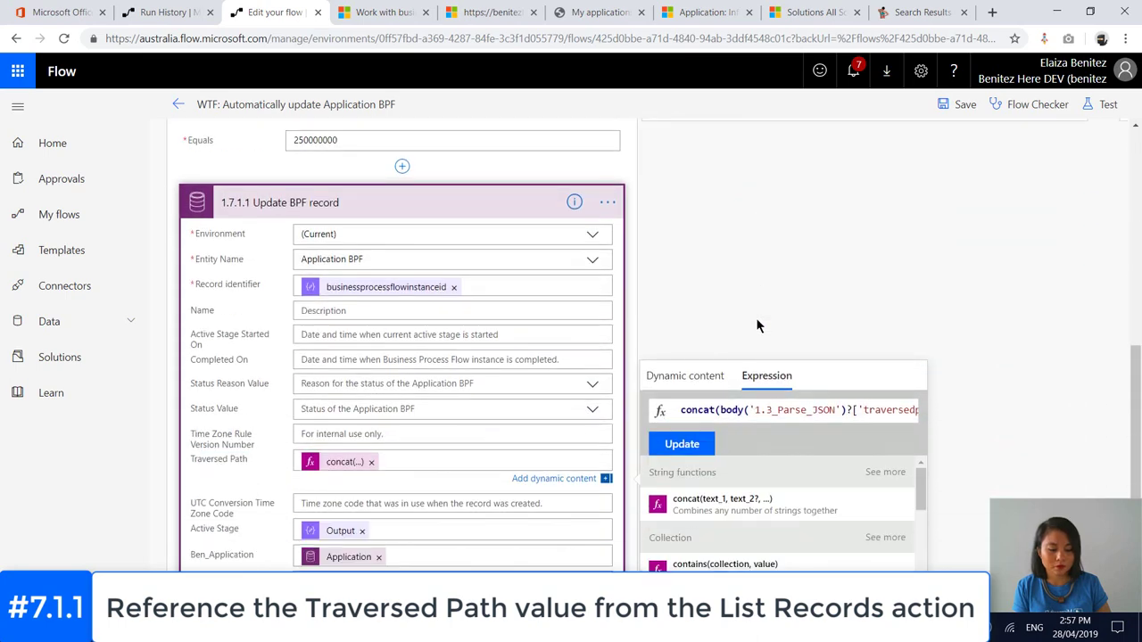
click(719, 409)
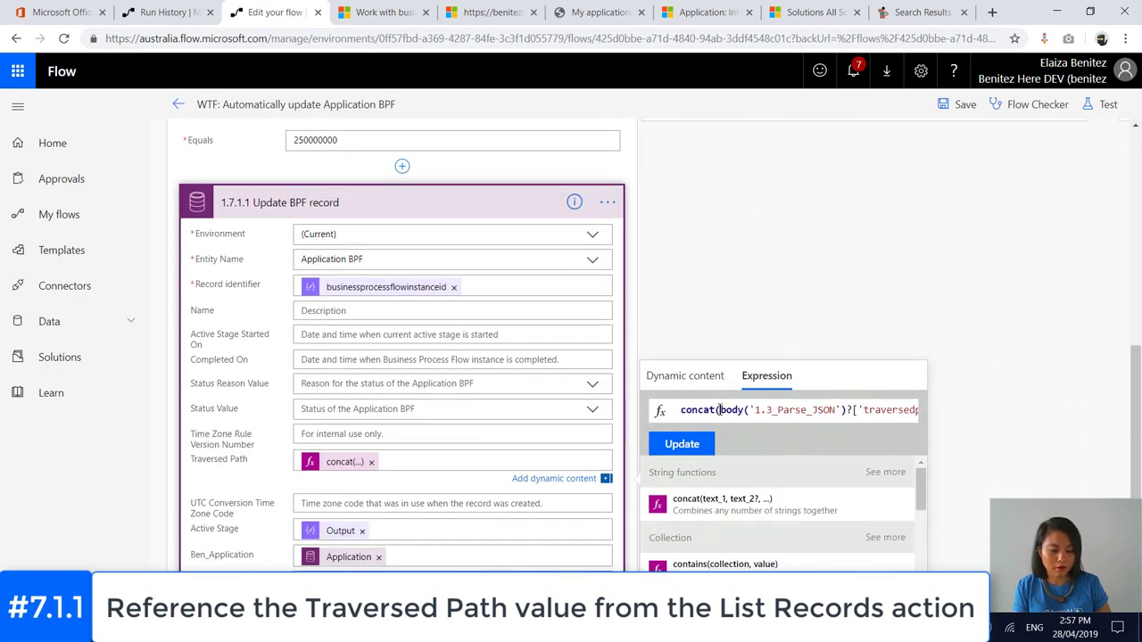
key(Right)
key(Right)
key(Right)
key(Right)
key(Right)
key(Right)
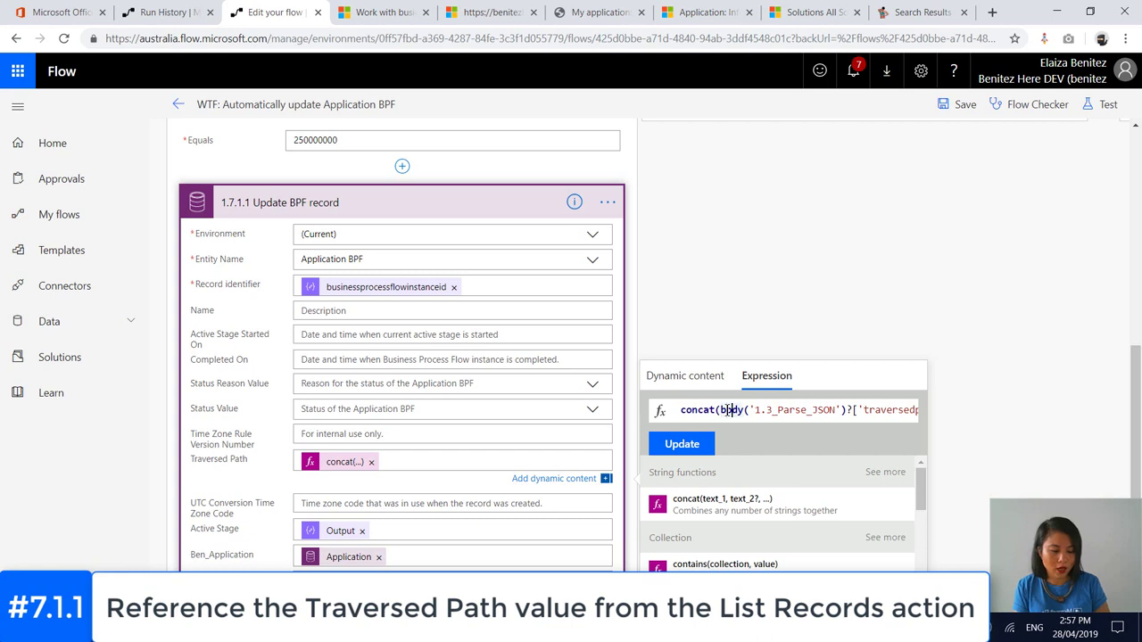
key(Right)
key(Right)
key(Right)
key(Right)
key(Right)
key(Right)
key(Right)
key(Right)
key(Right)
key(Right)
key(Right)
key(Right)
key(Right)
key(Right)
key(Right)
key(Right)
key(Right)
key(Right)
key(Right)
key(Right)
text(',',)
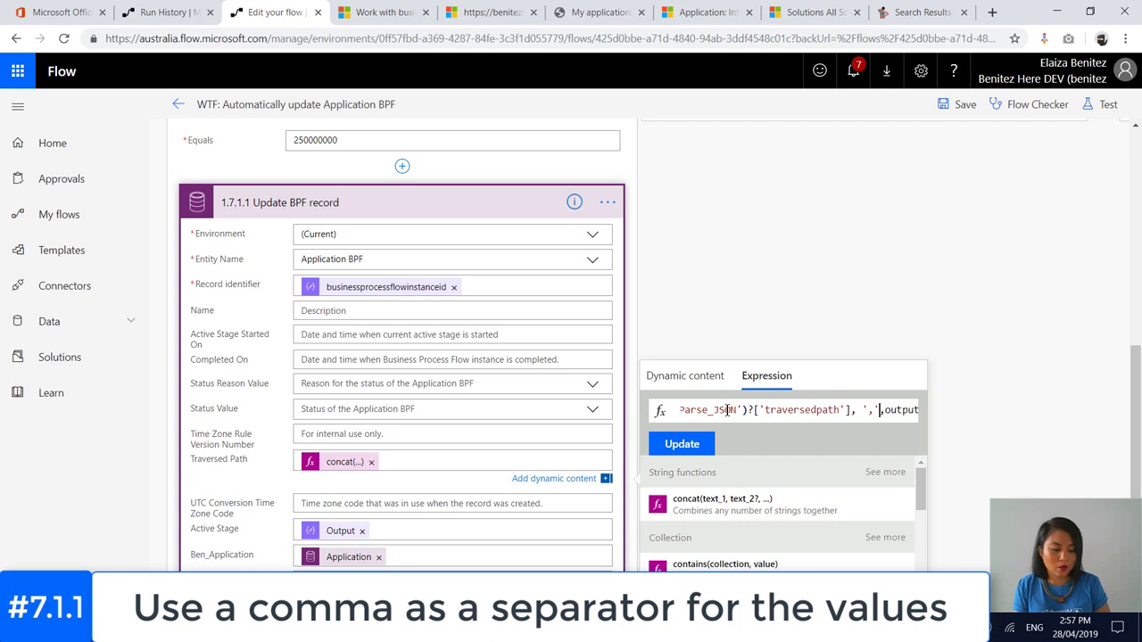
key(Right)
key(Right)
key(Right)
key(Right)
key(Right)
key(Right)
key(Right)
key(Right)
key(Right)
key(Right)
key(Right)
key(Right)
key(Right)
key(Right)
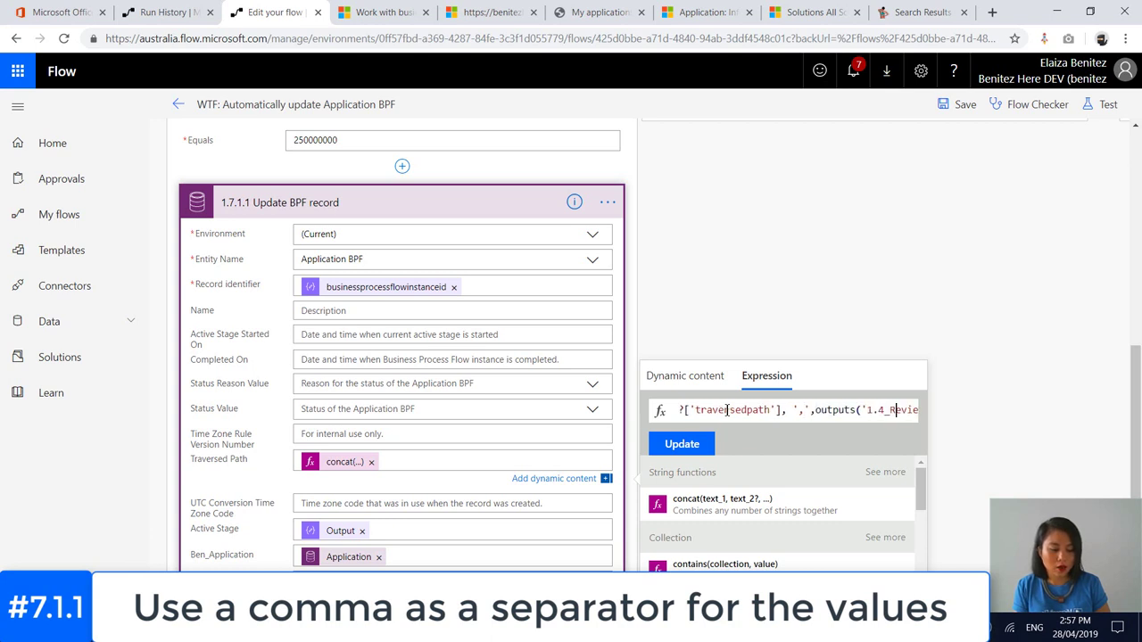
key(Right)
key(Right)
key(Right)
key(Right)
key(Right)
key(Right)
key(Right)
key(Right)
key(Right)
key(Right)
key(Right)
key(Right)
key(Right)
key(Right)
key(Right)
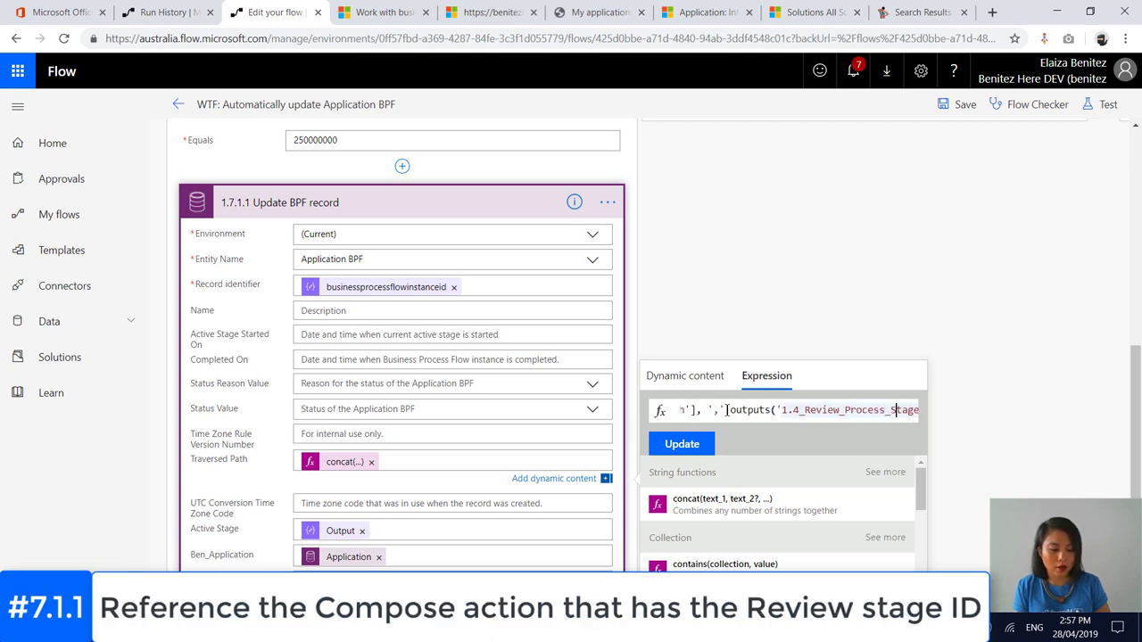
key(Right)
key(Right)
key(Right)
key(Right)
key(Right)
key(Right)
key(Right)
key(Right)
key(Right)
key(Right)
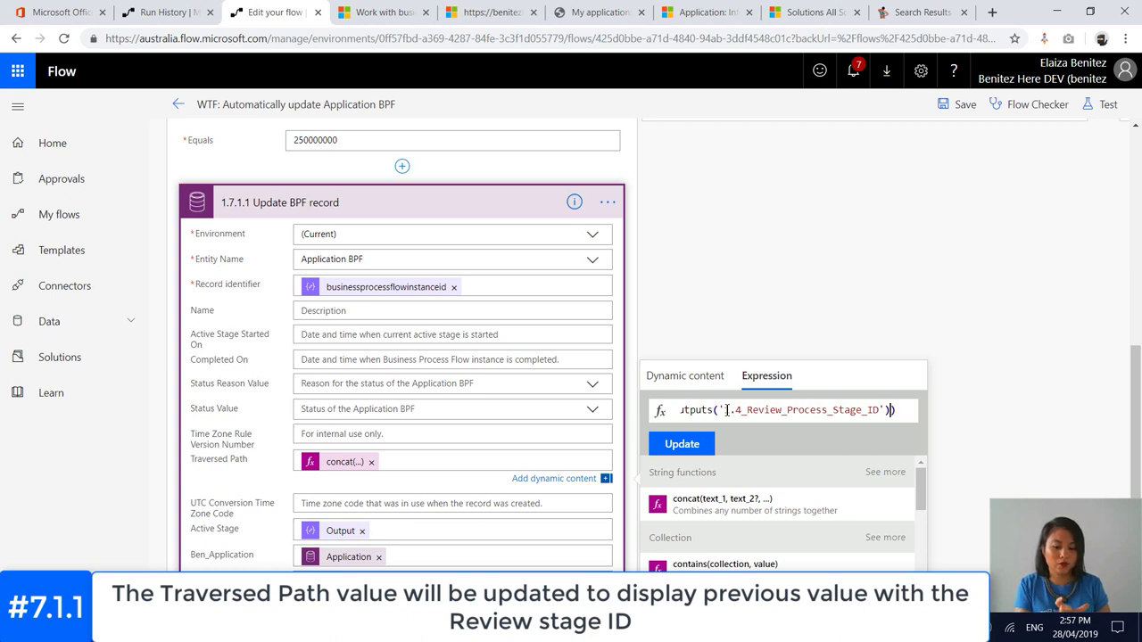
Examine the Active Stage and Ben_Application values of 1.7.1.1 Update BPF record, referring back to the 1.4 Review Process Stage ID action
click(397, 529)
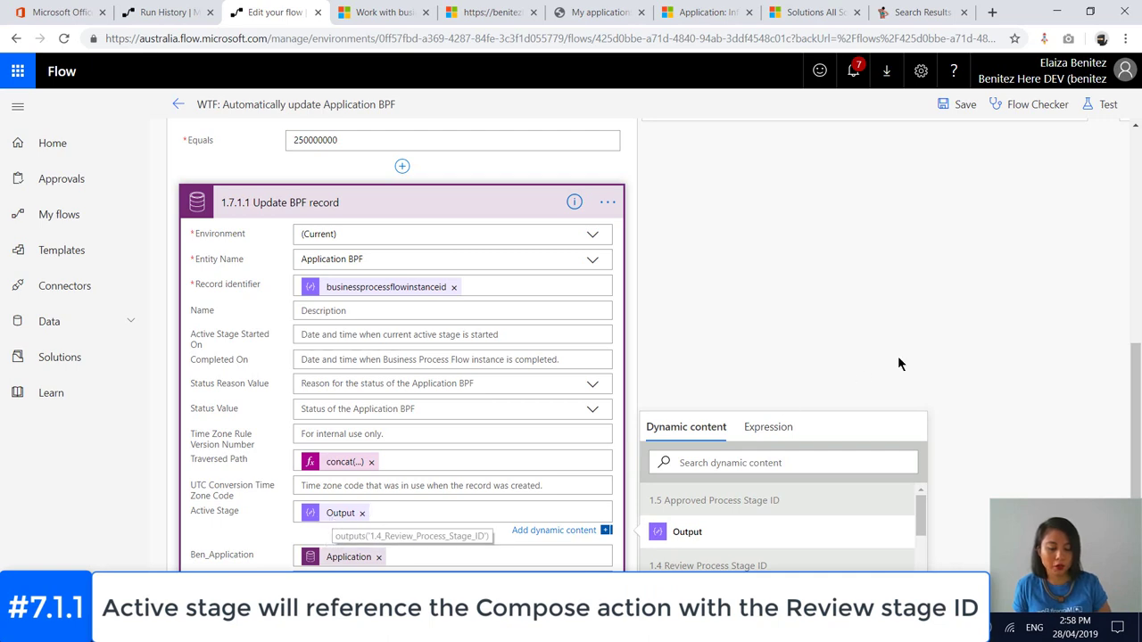
scroll(900, 348, up, 5)
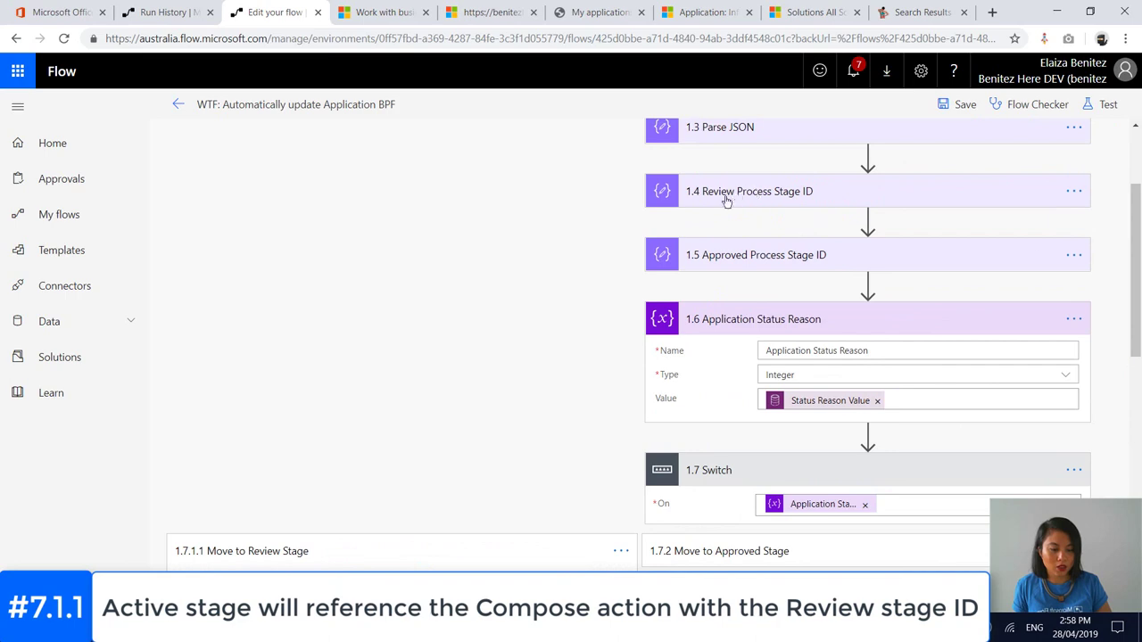
scroll(642, 352, down, 4)
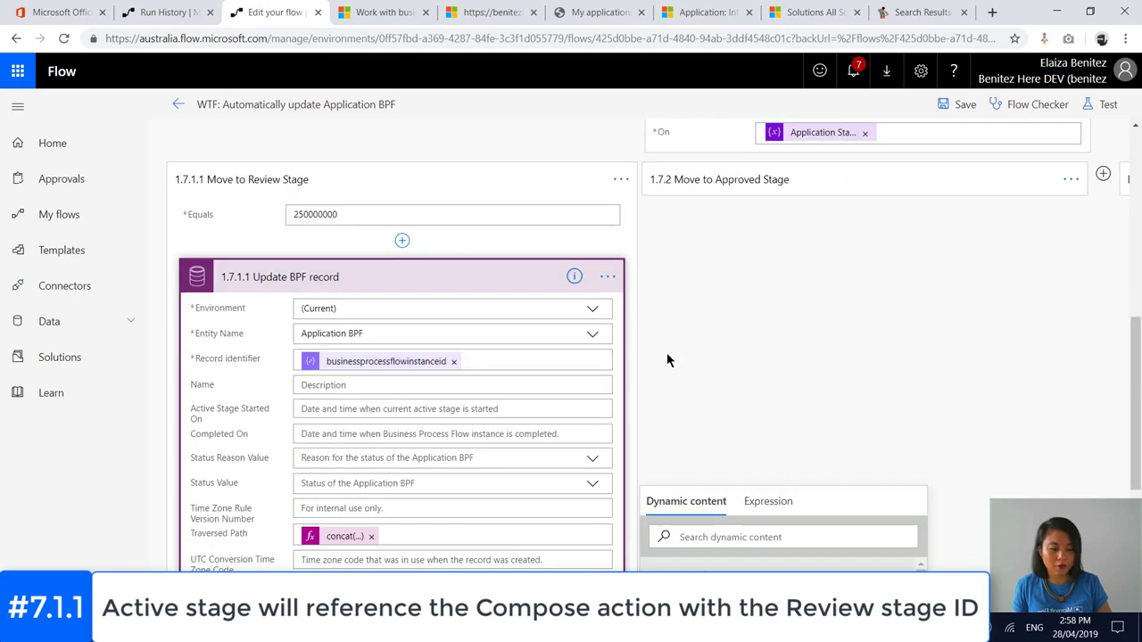
scroll(667, 360, down, 3)
click(448, 405)
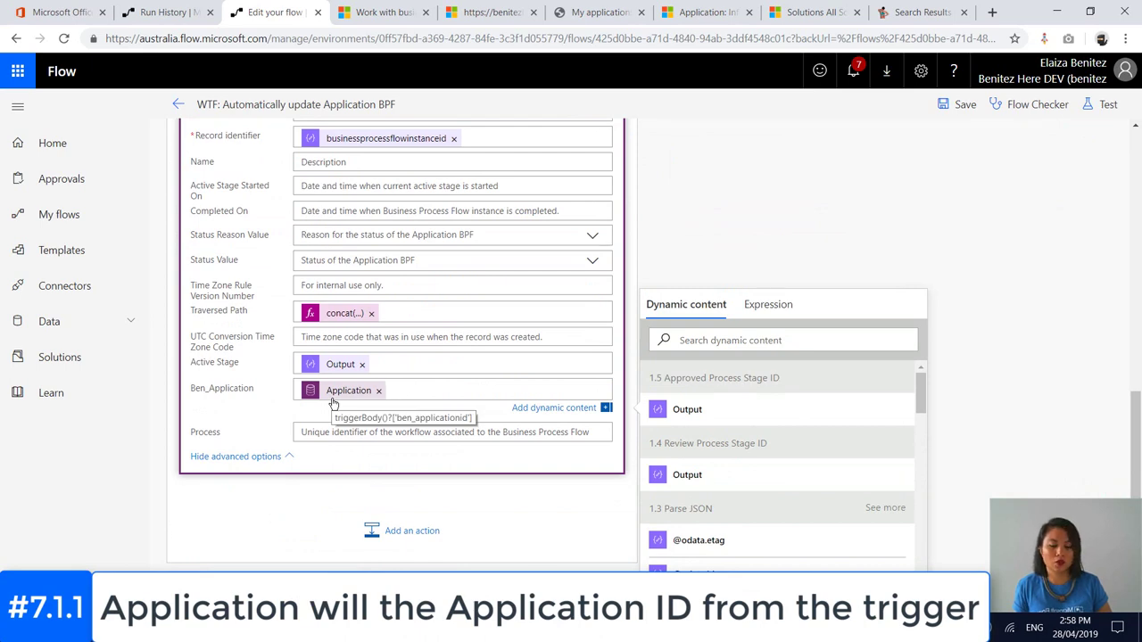
scroll(332, 403, up, 4)
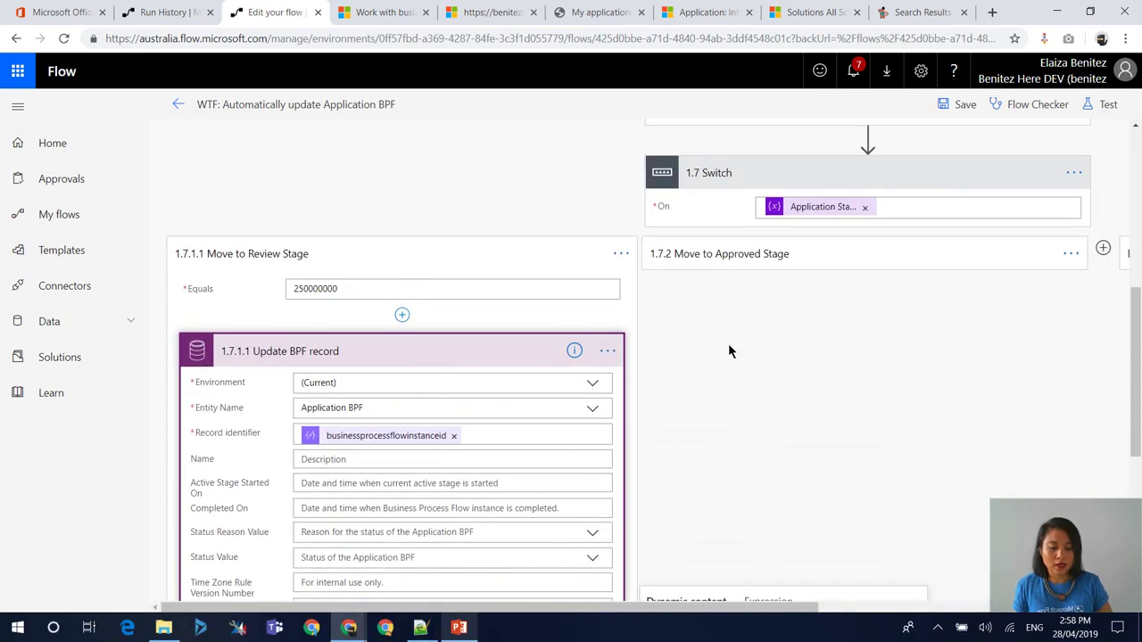
Expand the 1.7.2 Move to Approved Stage case and its 1.7.2.1 Update BPF Record action, and show the advanced options
click(728, 344)
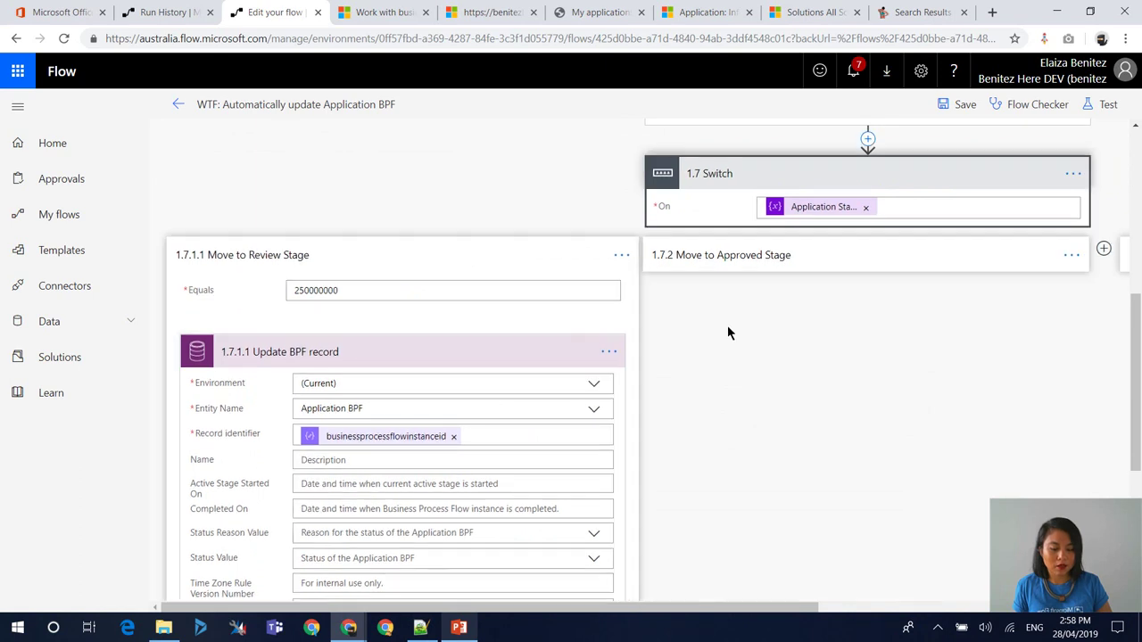
click(733, 259)
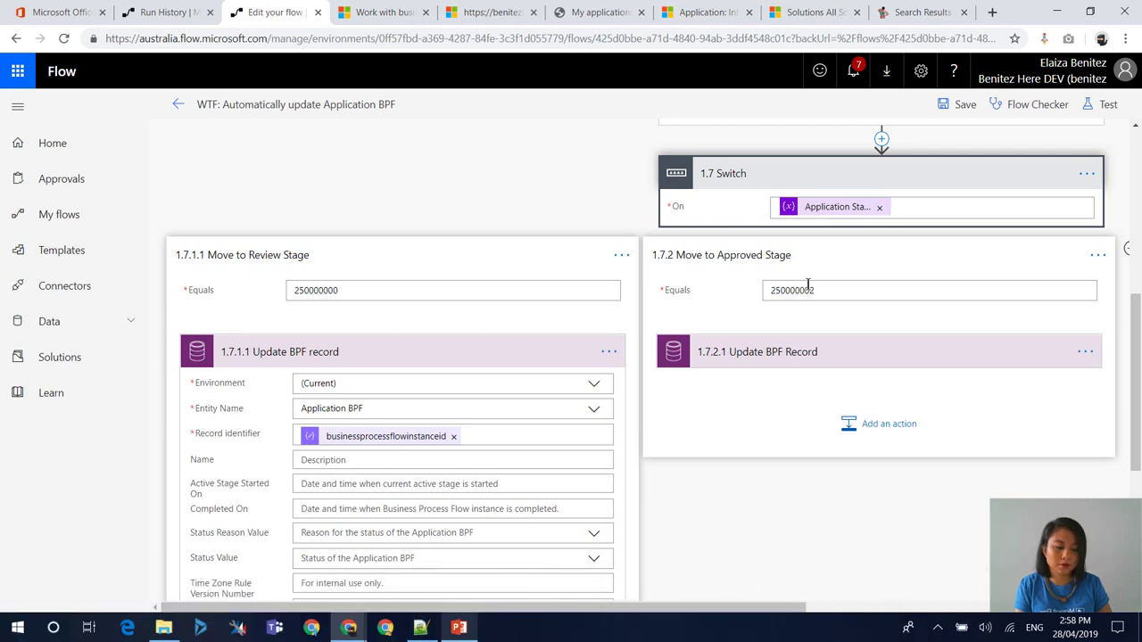
click(775, 354)
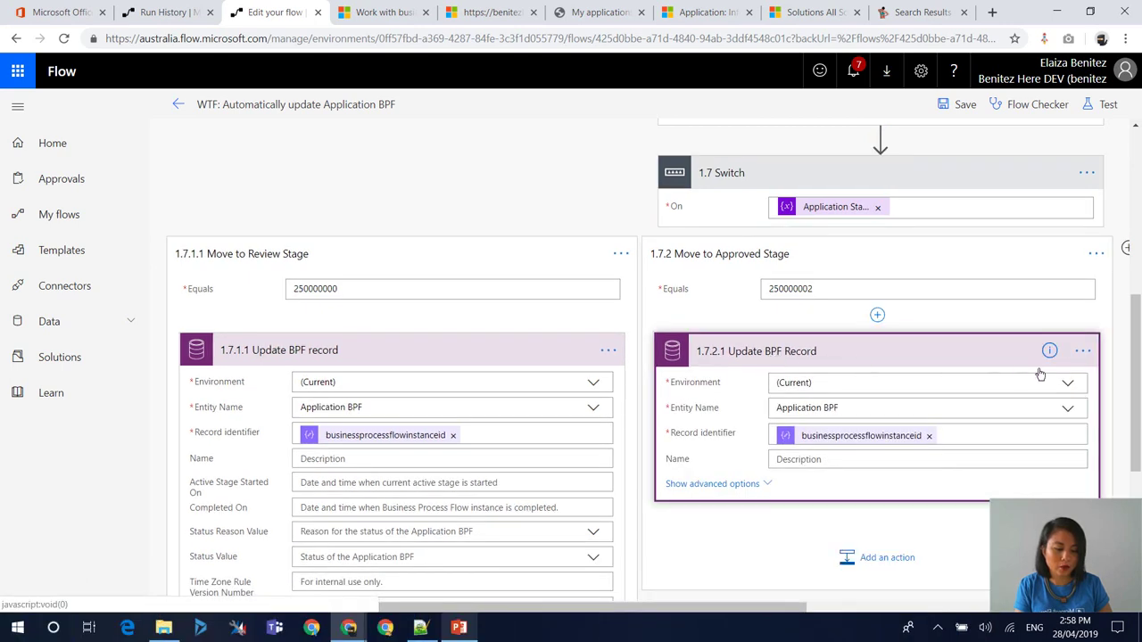
drag(1137, 378, 1137, 437)
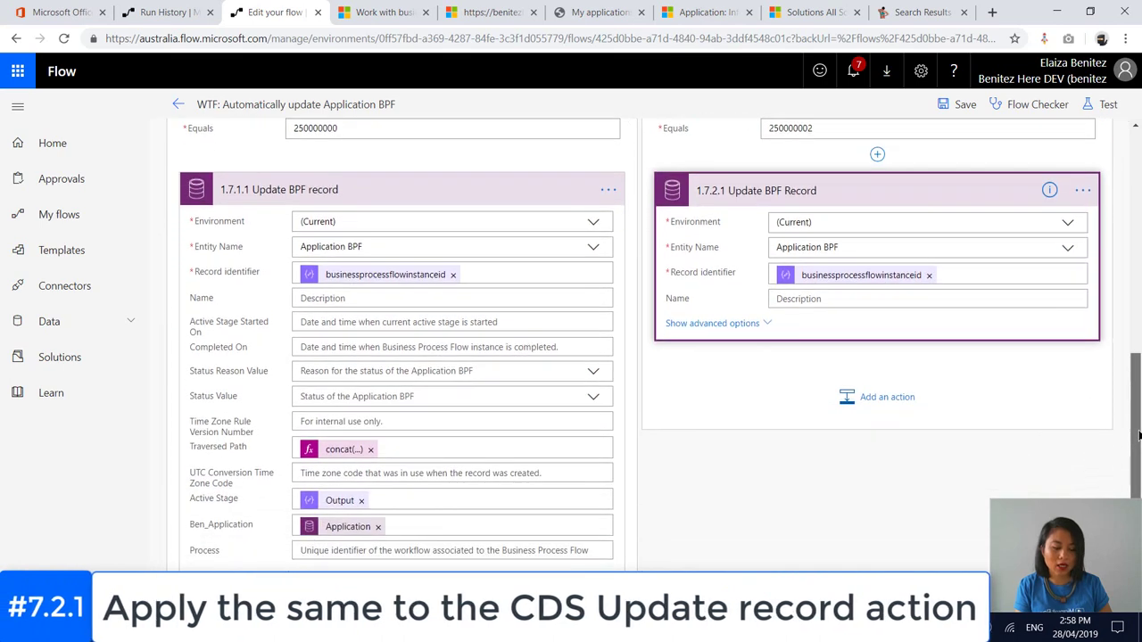
click(766, 324)
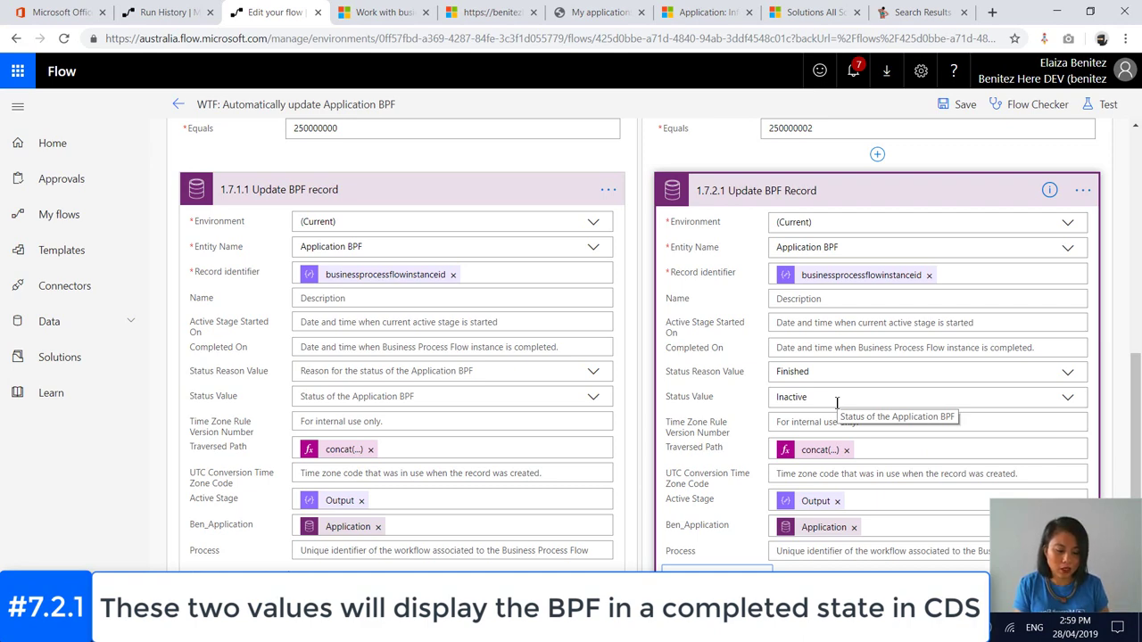
Open the Traversed Path concat() expression of 1.7.2.1 Update BPF Record, examine it through to its last argument, and leave it
click(814, 455)
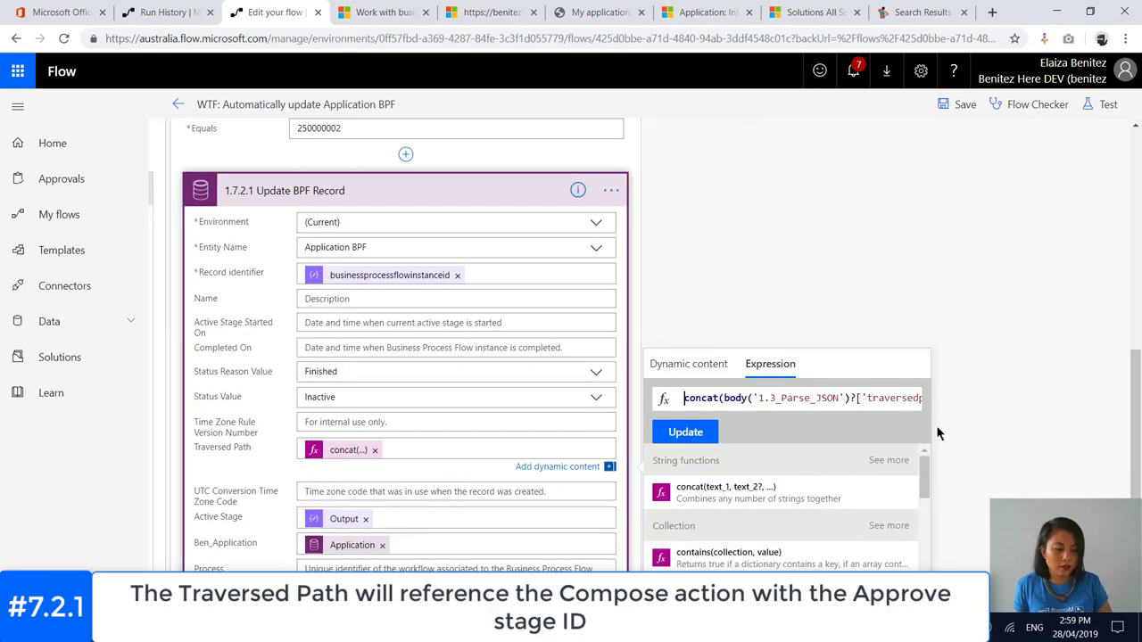
click(883, 398)
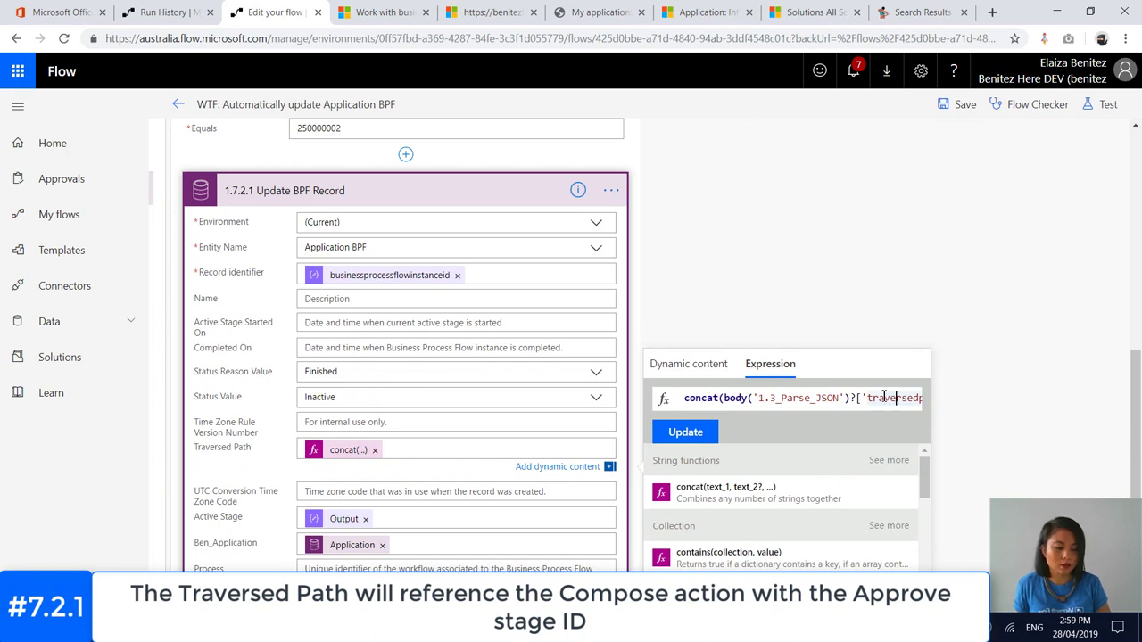
key(Right)
key(Right)
key(Right)
key(Right)
key(Right)
key(Right)
key(Right)
key(Right)
key(Right)
key(Right)
key(Right)
key(Right)
key(Right)
key(Right)
key(Right)
key(Right)
key(Right)
key(Right)
key(Right)
key(Right)
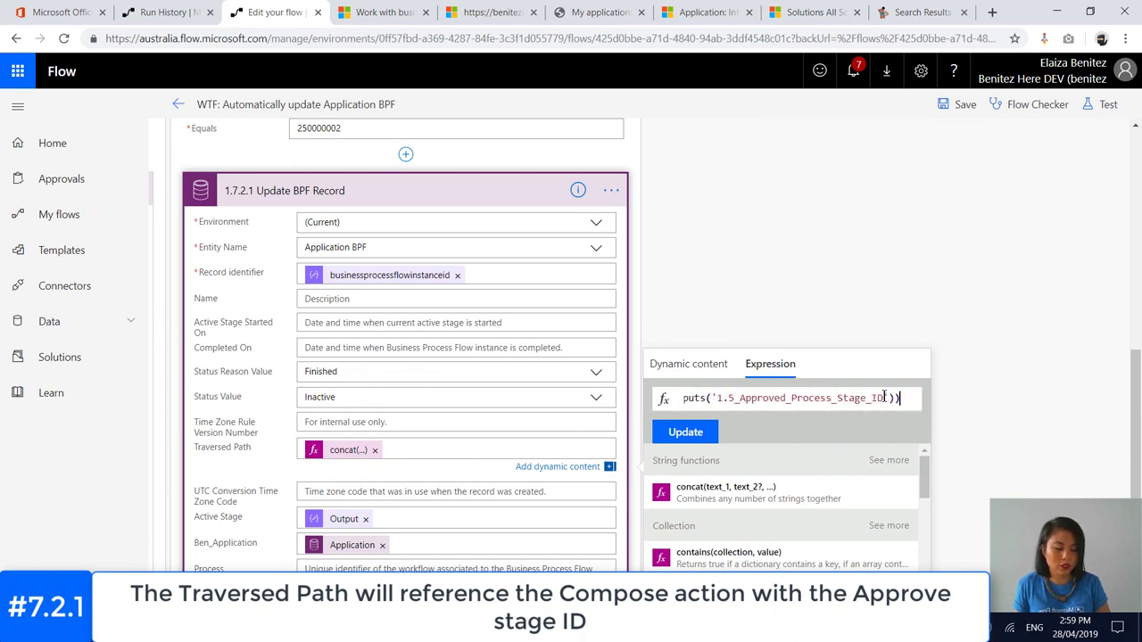
click(775, 264)
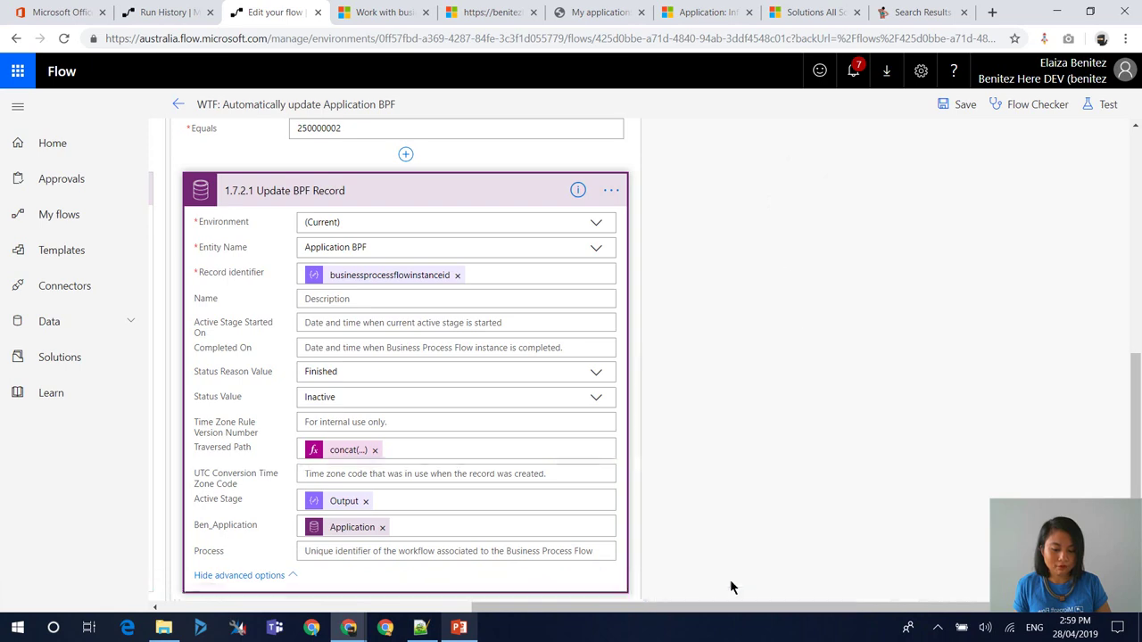
Return to the start of the flow, review its overall sequence of actions, and save the flow
drag(688, 611, 438, 589)
scroll(815, 534, up, 5)
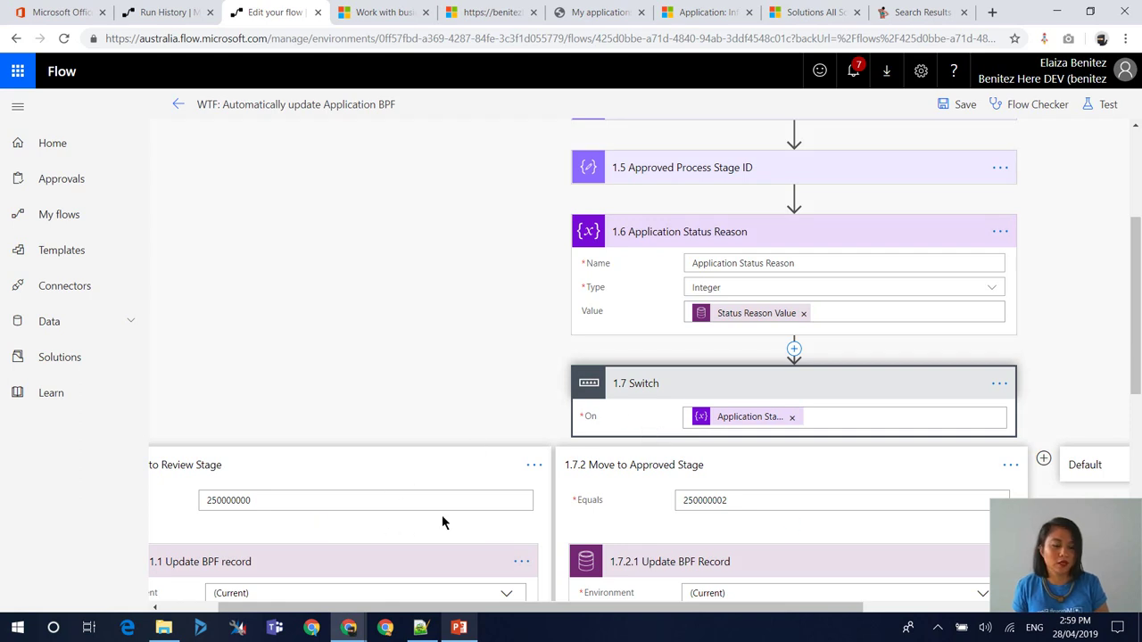
drag(1137, 229, 1138, 143)
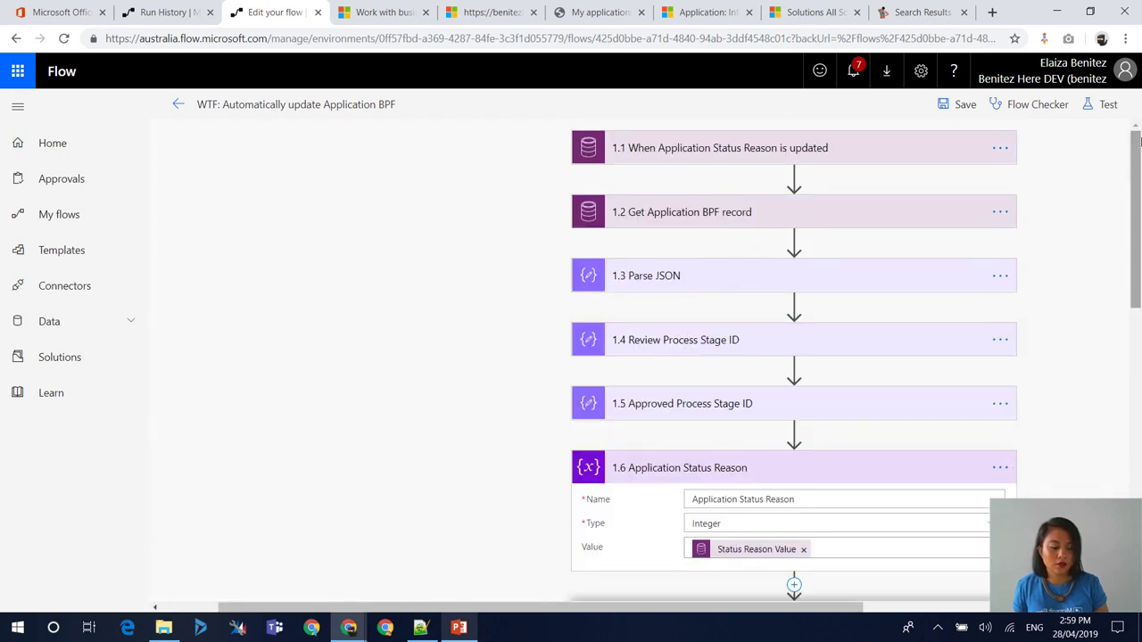
click(956, 104)
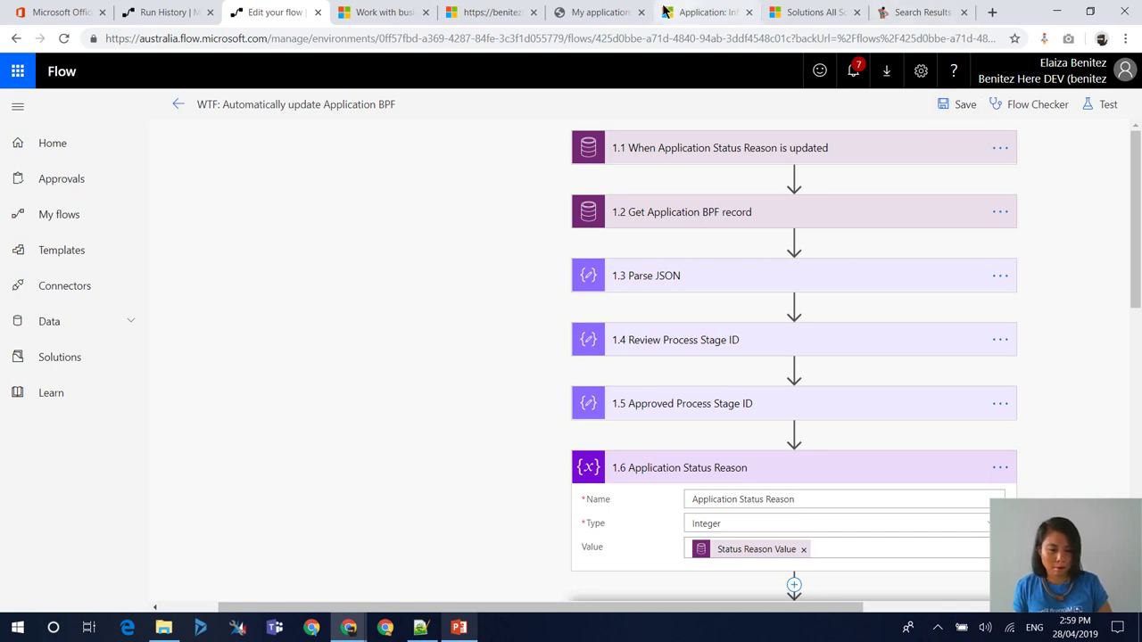
Refresh the My applications portal page, show the actions for the Draft application, and check its record's business process flow stage in Dynamics 365
click(582, 15)
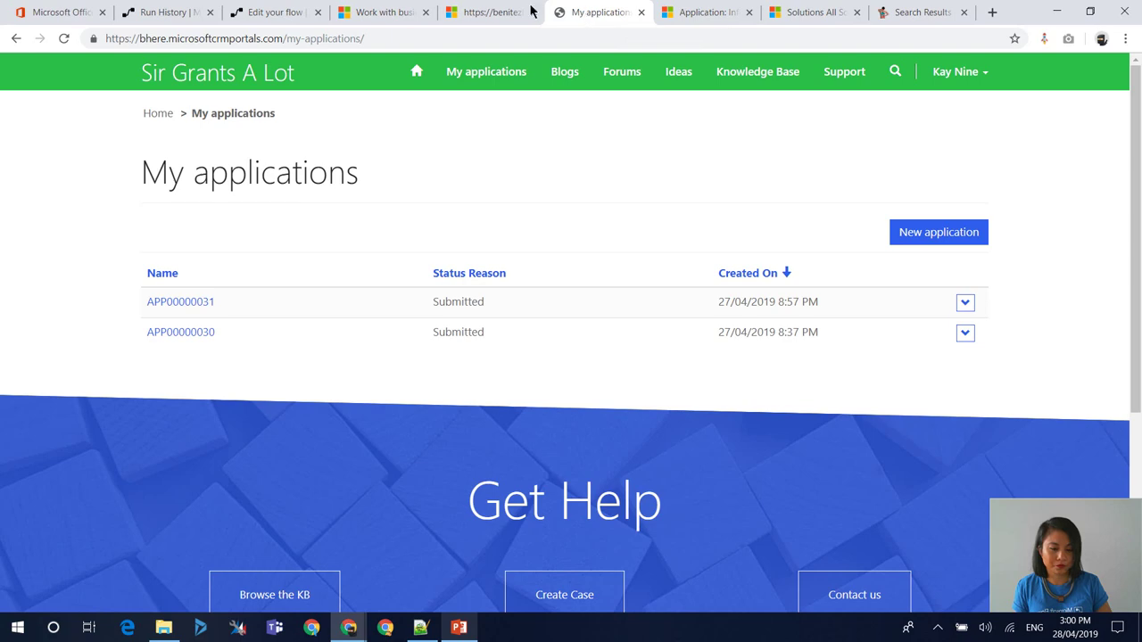
click(59, 40)
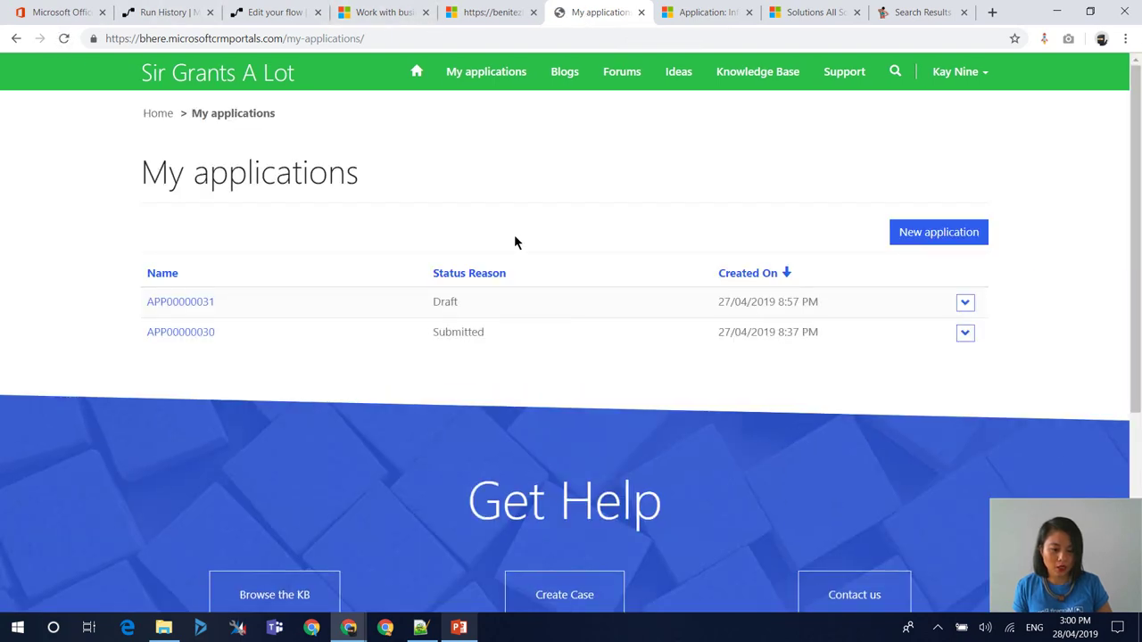
click(965, 304)
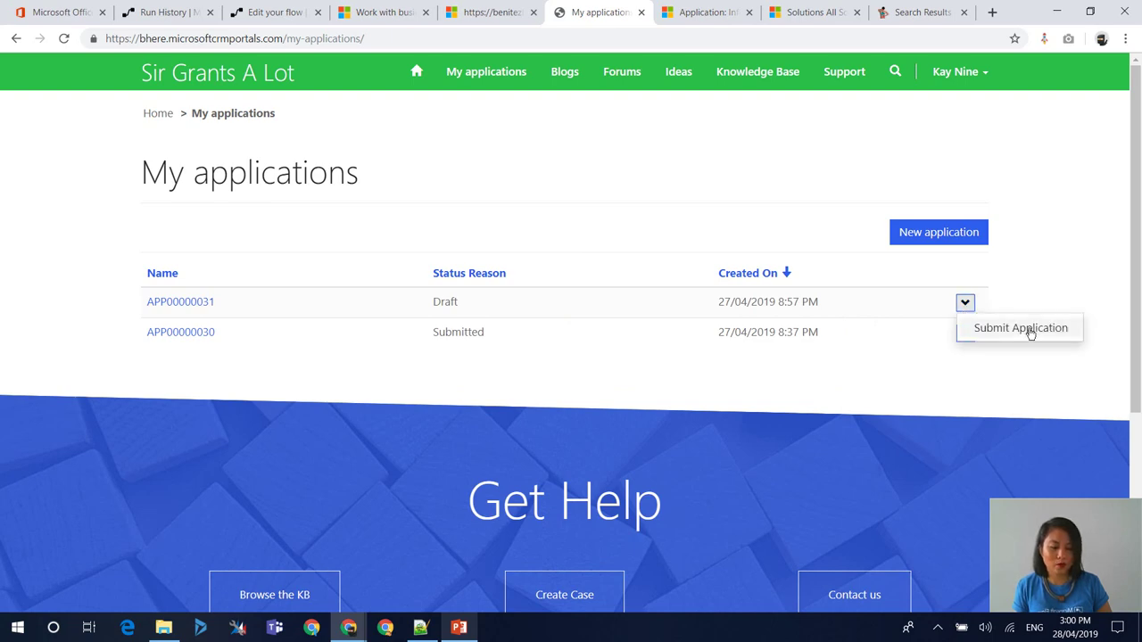
click(696, 13)
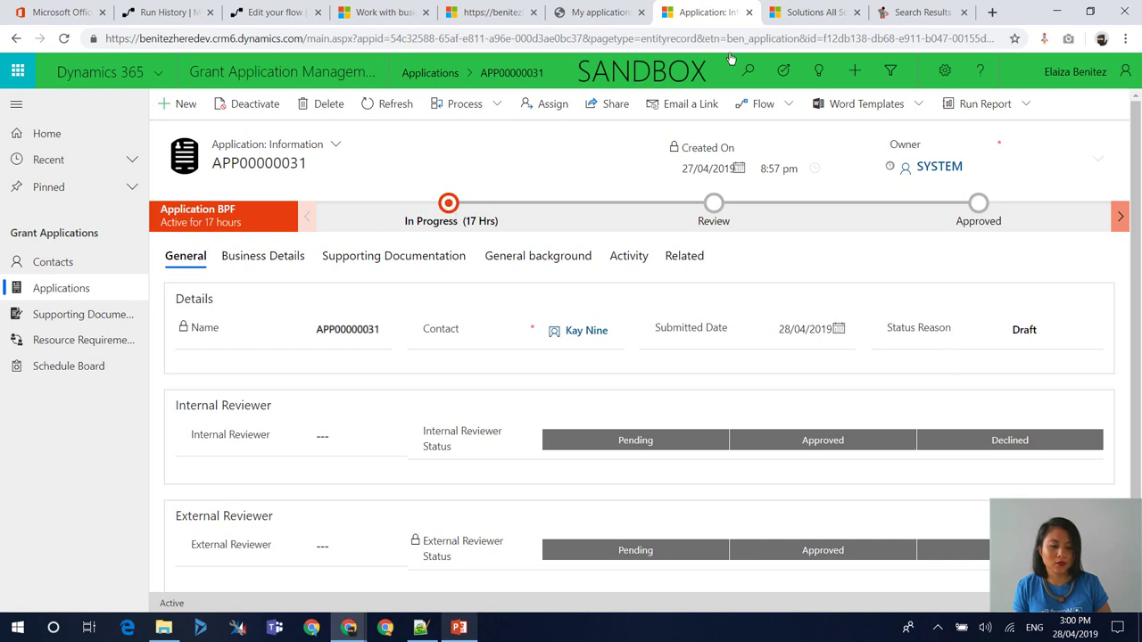
Return to the portal, submit the Draft application, and refresh the My applications page to update its status reason
click(601, 13)
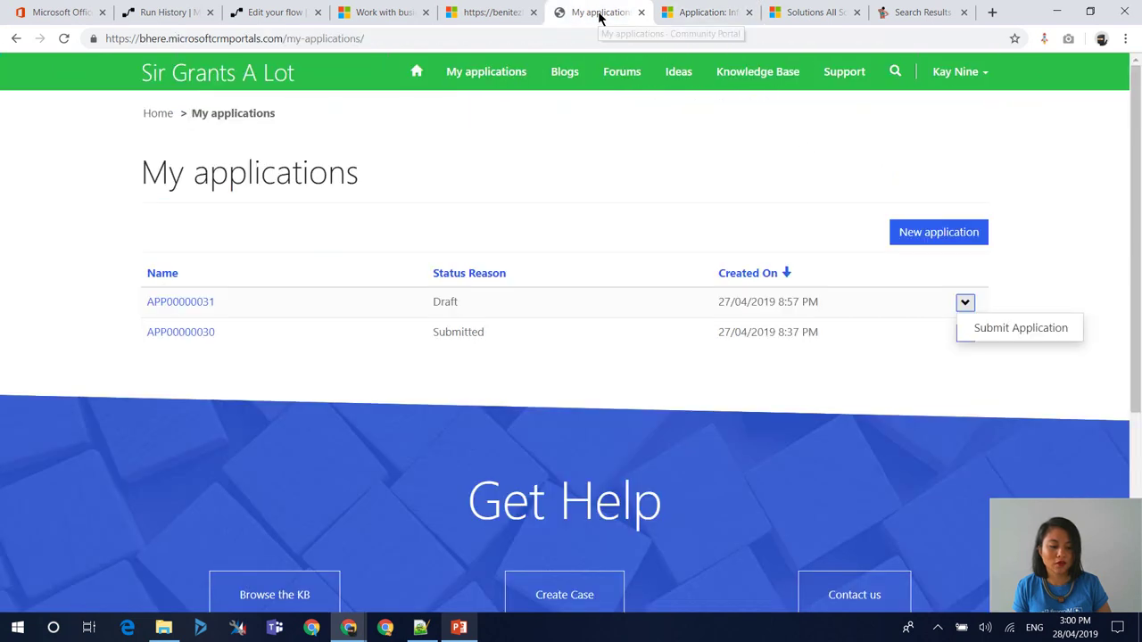
click(990, 339)
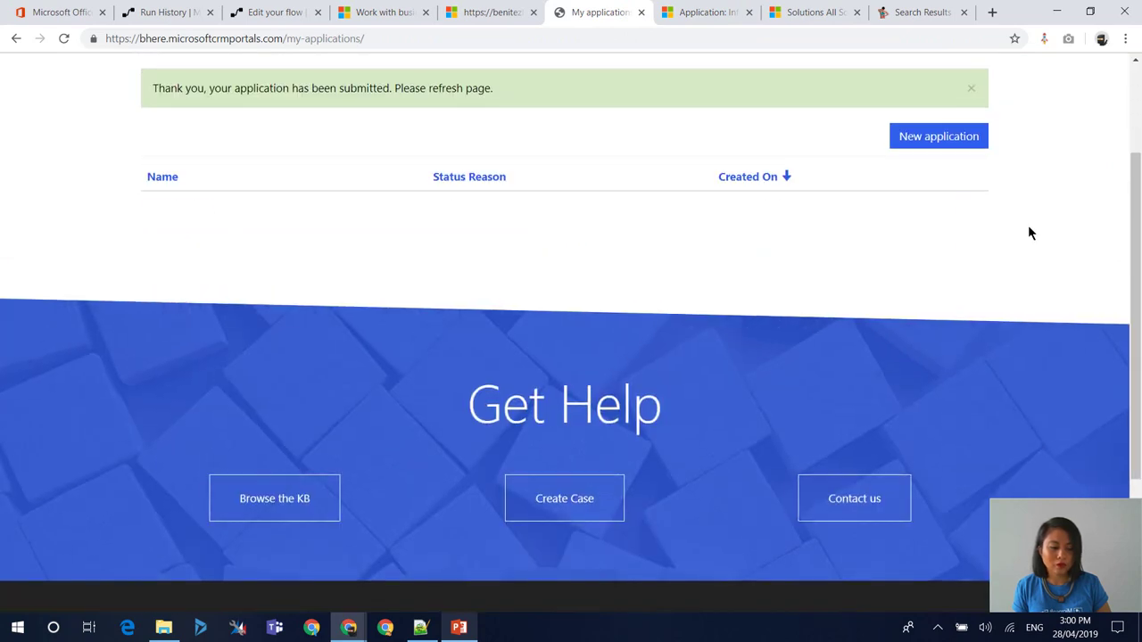
scroll(1028, 234, up, 2)
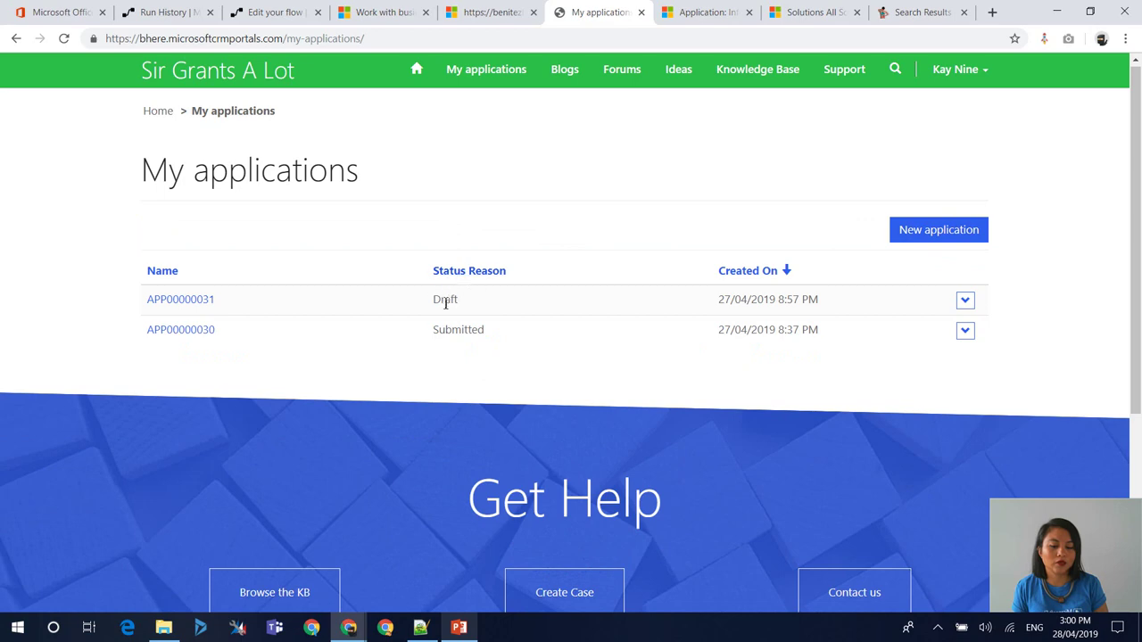
click(63, 40)
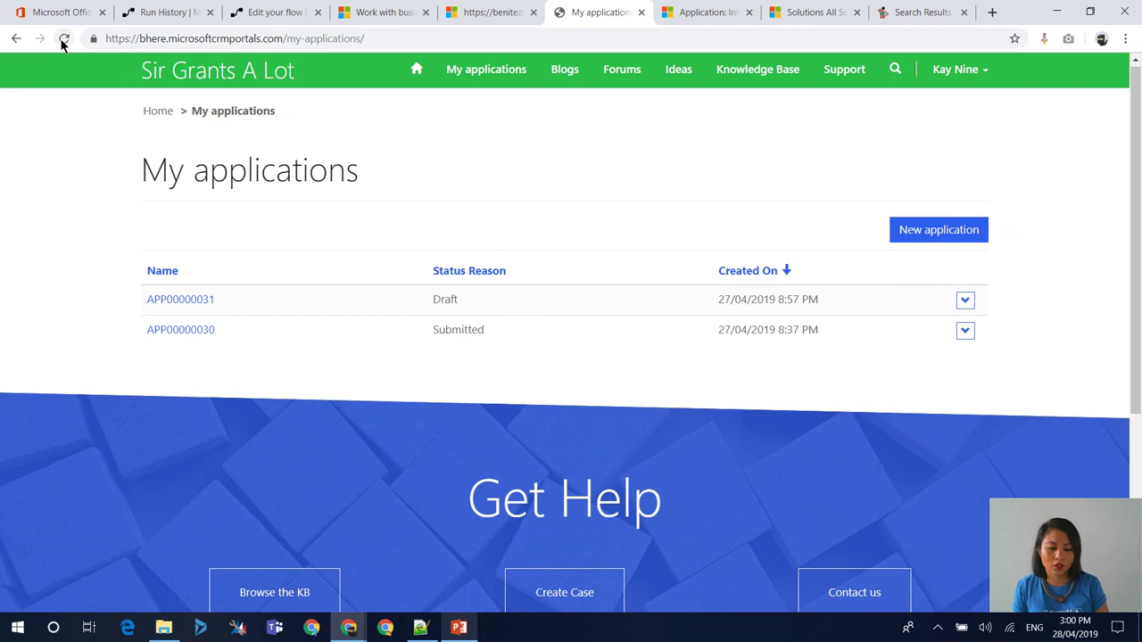
click(63, 40)
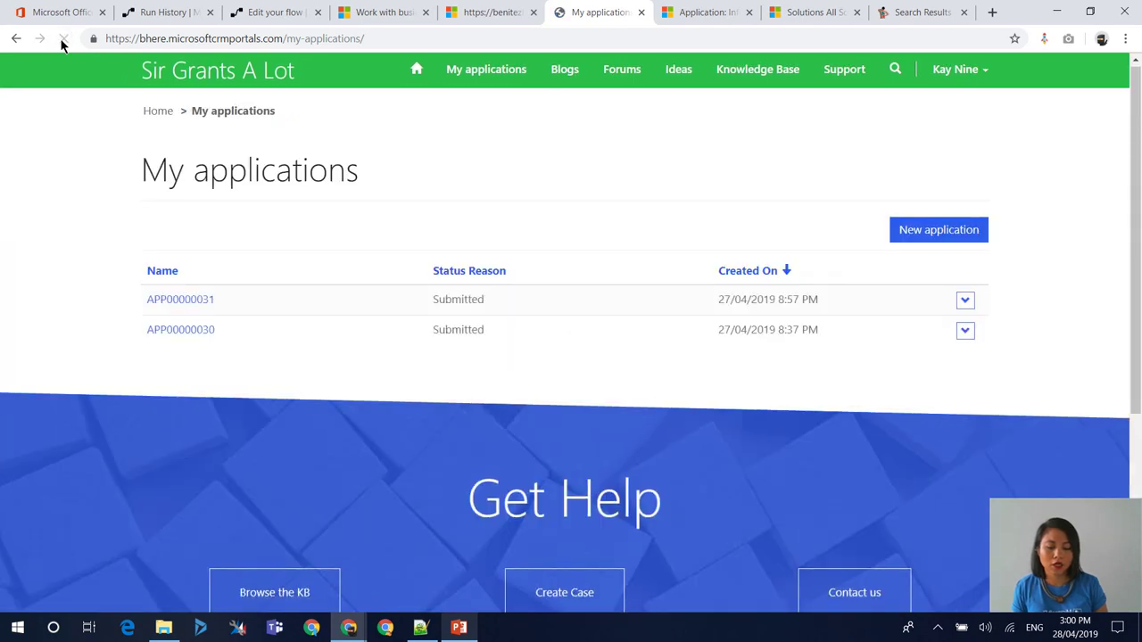
Return to the flow's details page, open its latest run, and expand 1.7 Switch and the 1.7.1.1 Move to Review Stage case
click(276, 15)
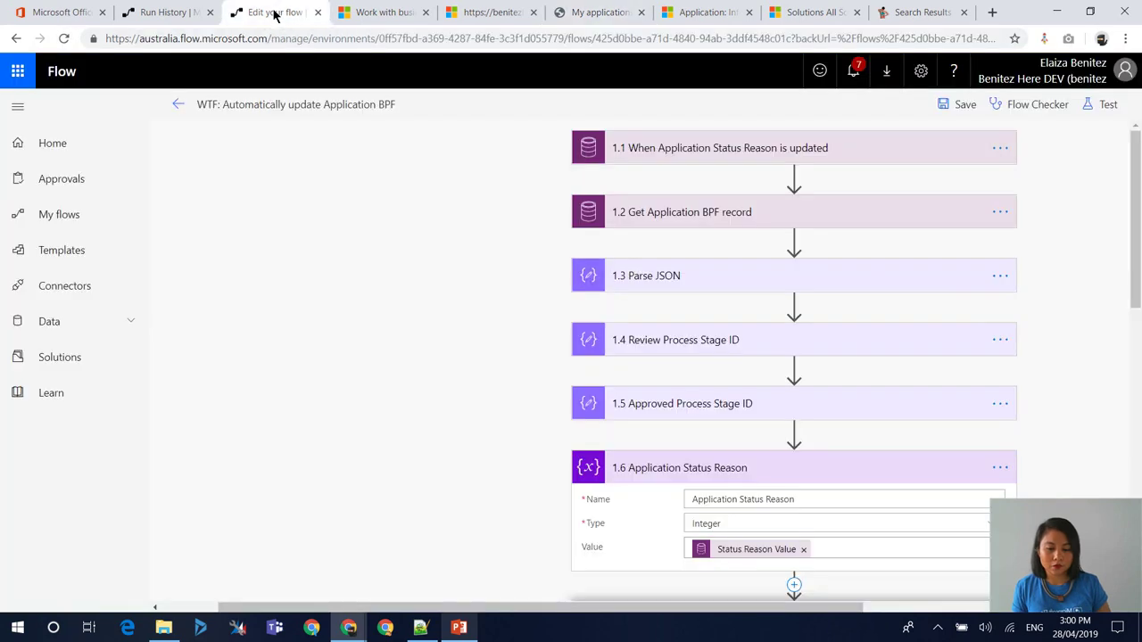
click(179, 105)
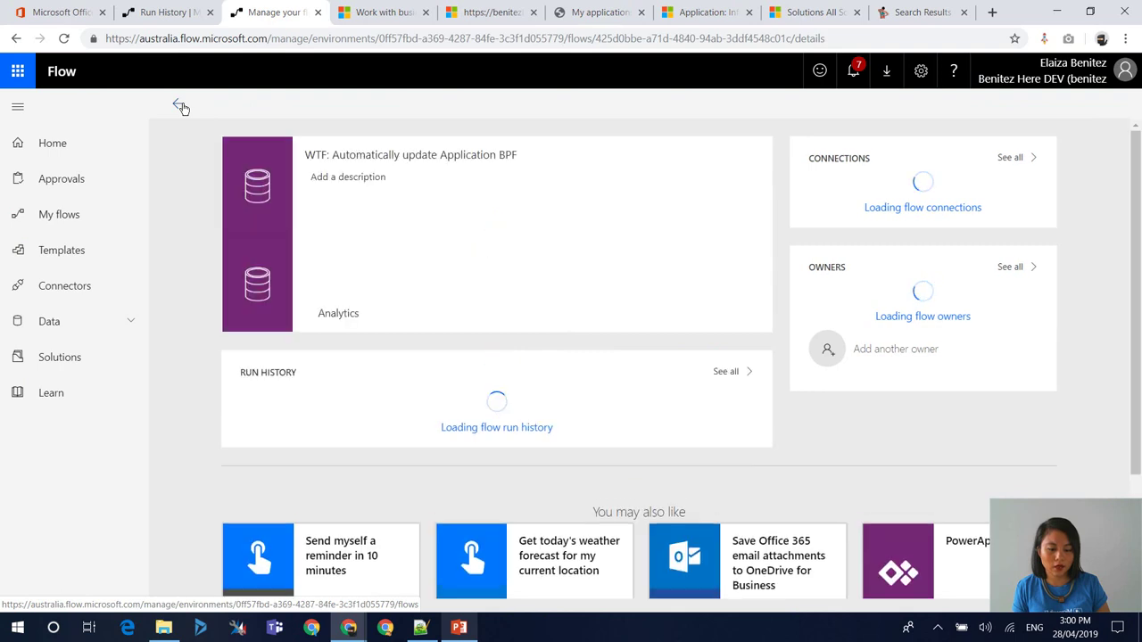
click(403, 407)
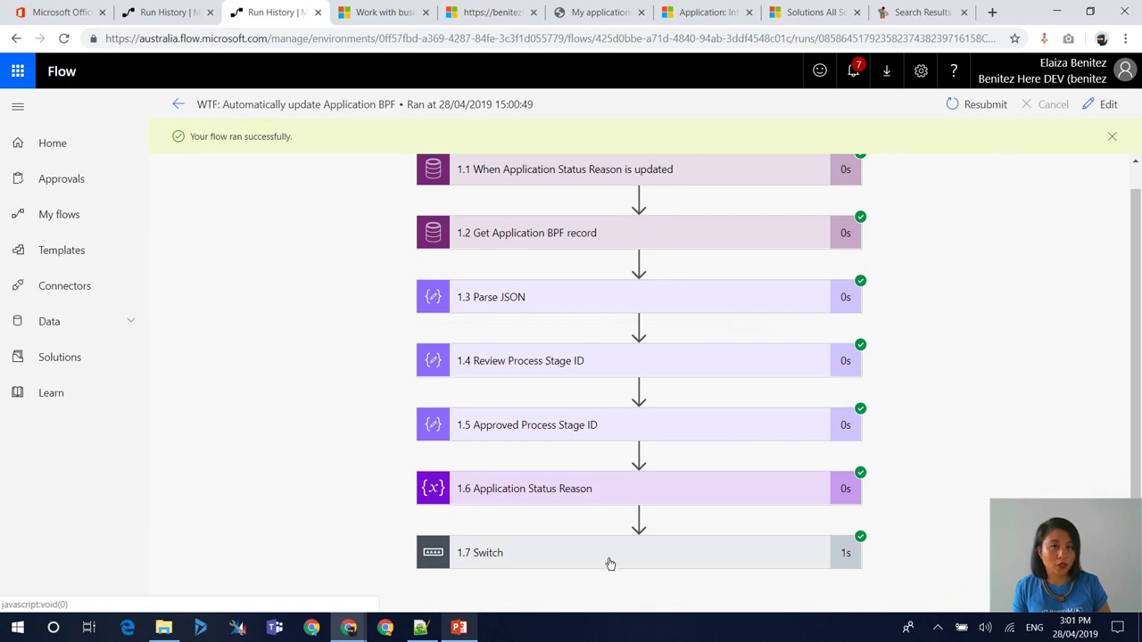
click(610, 564)
scroll(981, 402, down, 2)
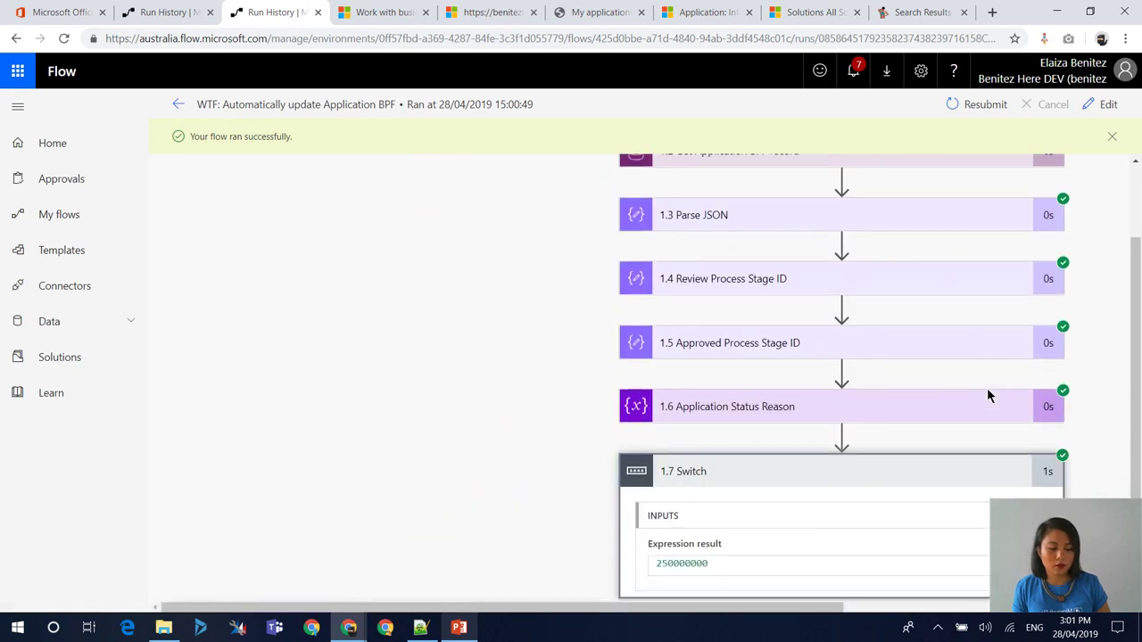
click(304, 553)
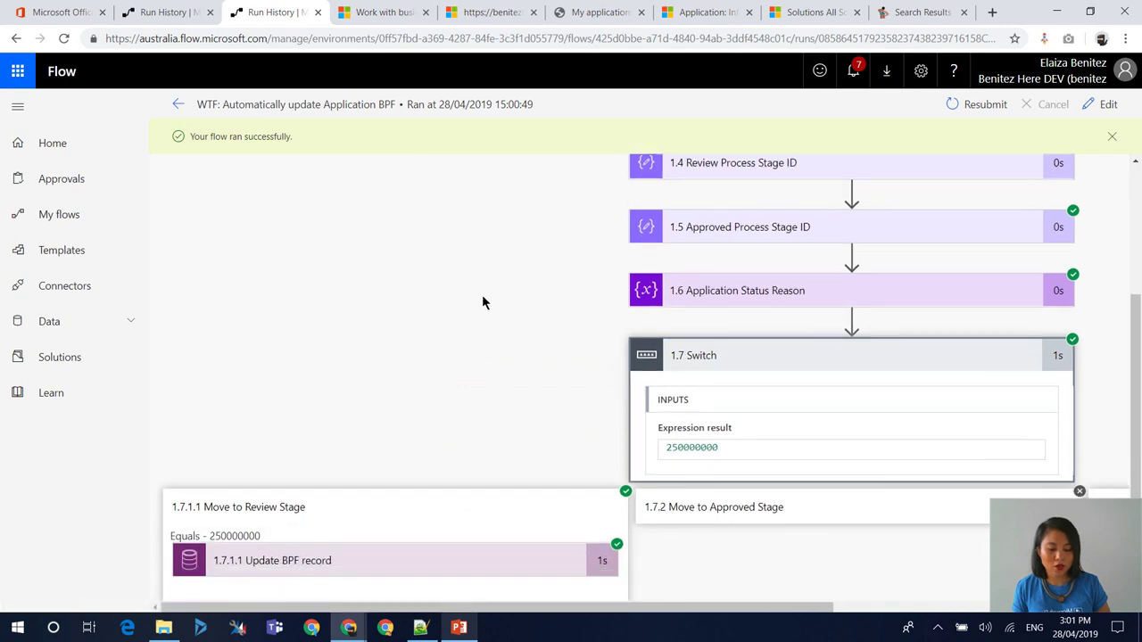
scroll(481, 294, down, 1)
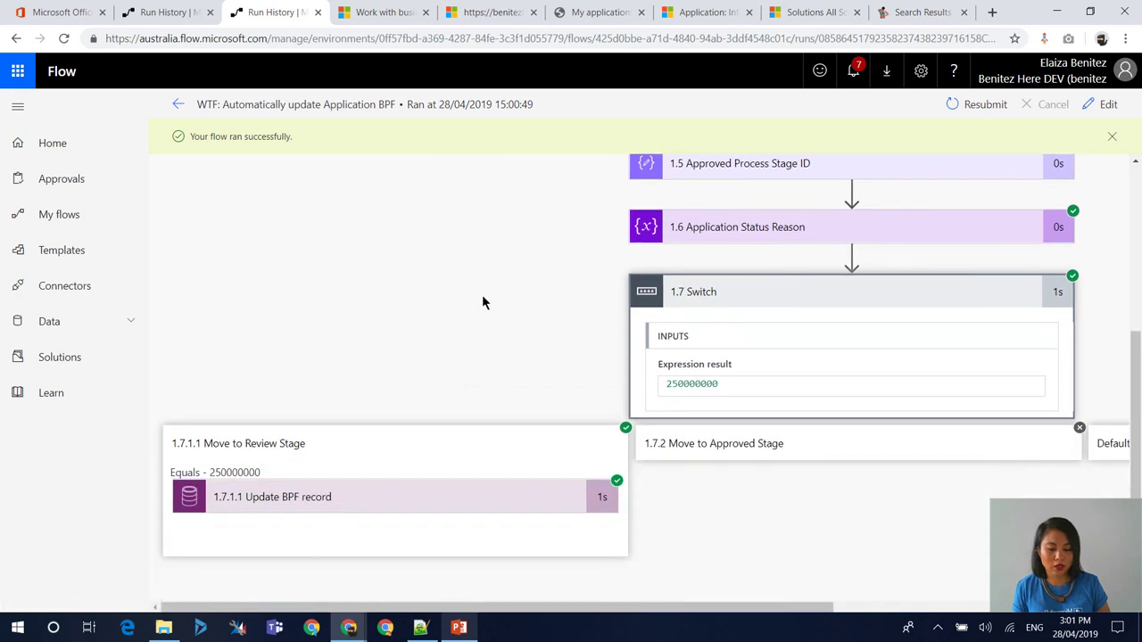
Expand 1.7.1.1 Update BPF record in the run and examine its inputs and outputs, including the traversedpath and active stage ID
click(274, 503)
scroll(627, 389, down, 3)
scroll(481, 321, down, 1)
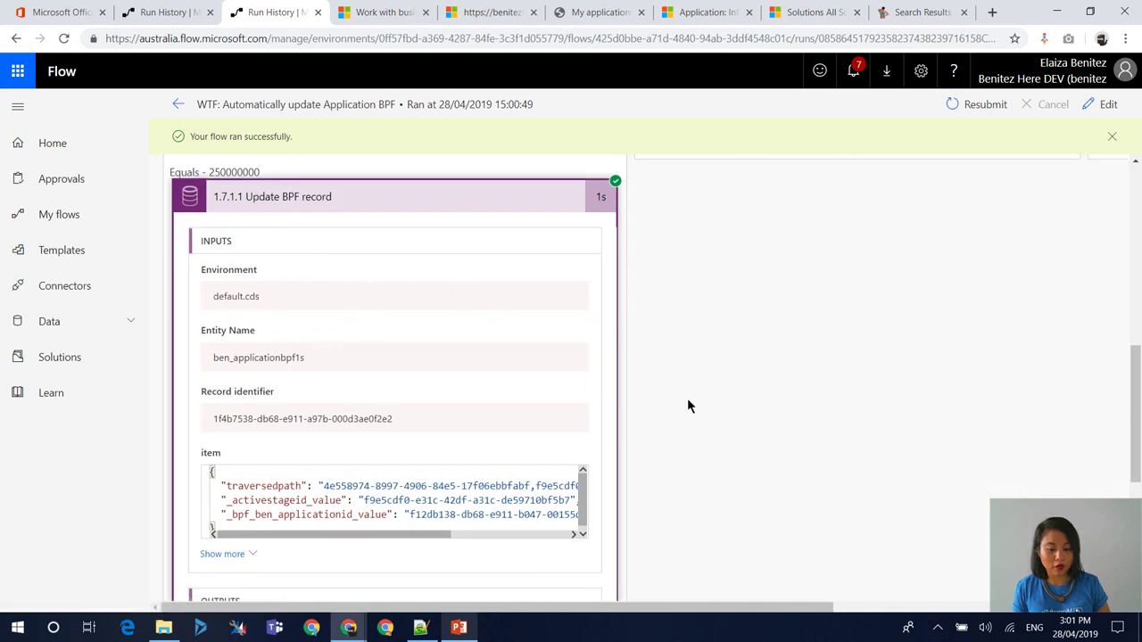
scroll(660, 390, down, 3)
scroll(214, 434, down, 3)
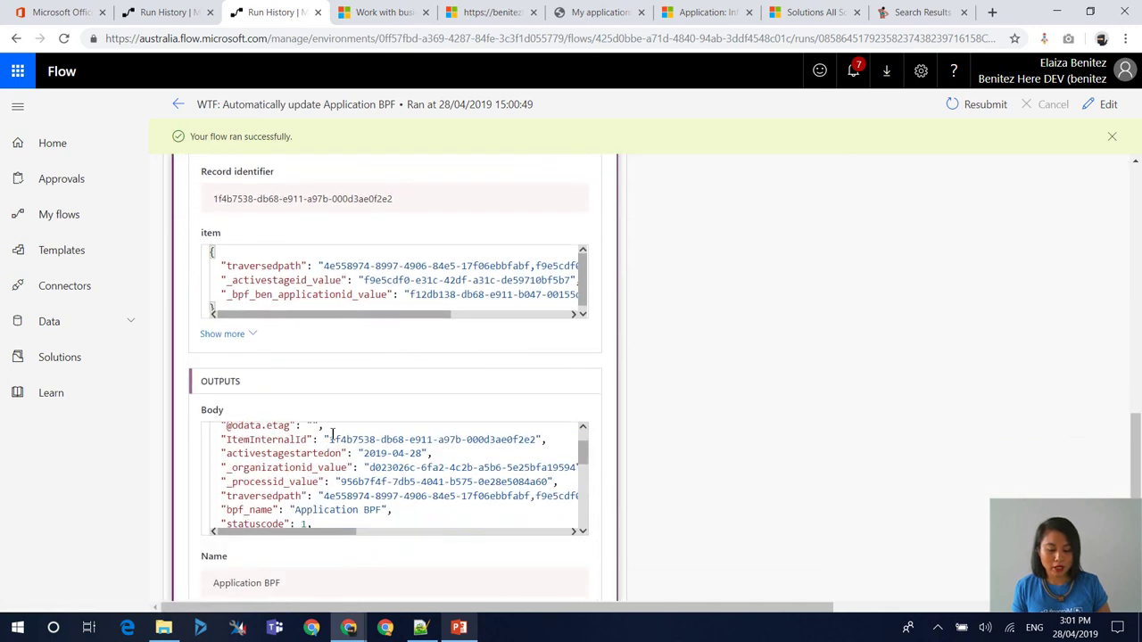
scroll(765, 368, down, 2)
scroll(574, 357, up, 10)
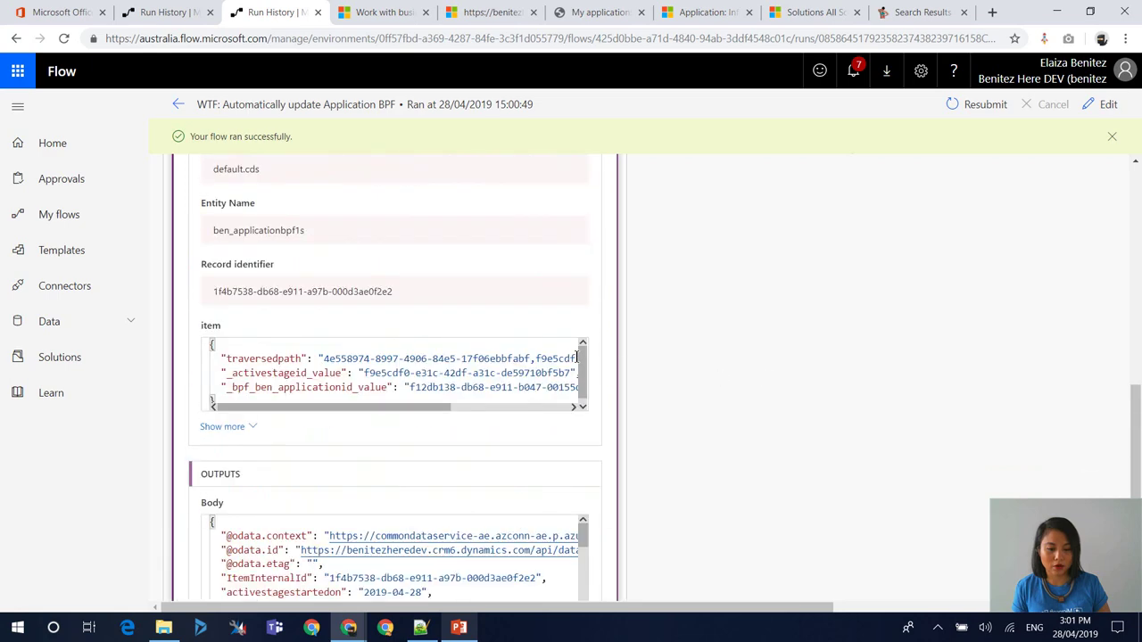
Switch to the submitted application's record in Dynamics 365 and refresh it to check its business process flow stage
click(685, 20)
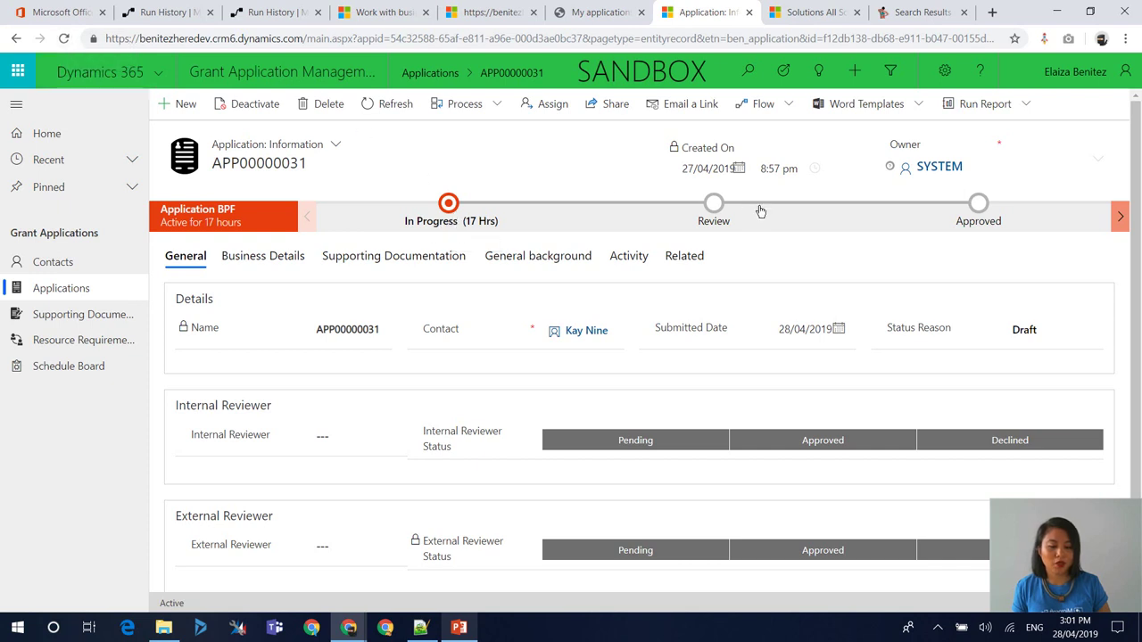
click(64, 41)
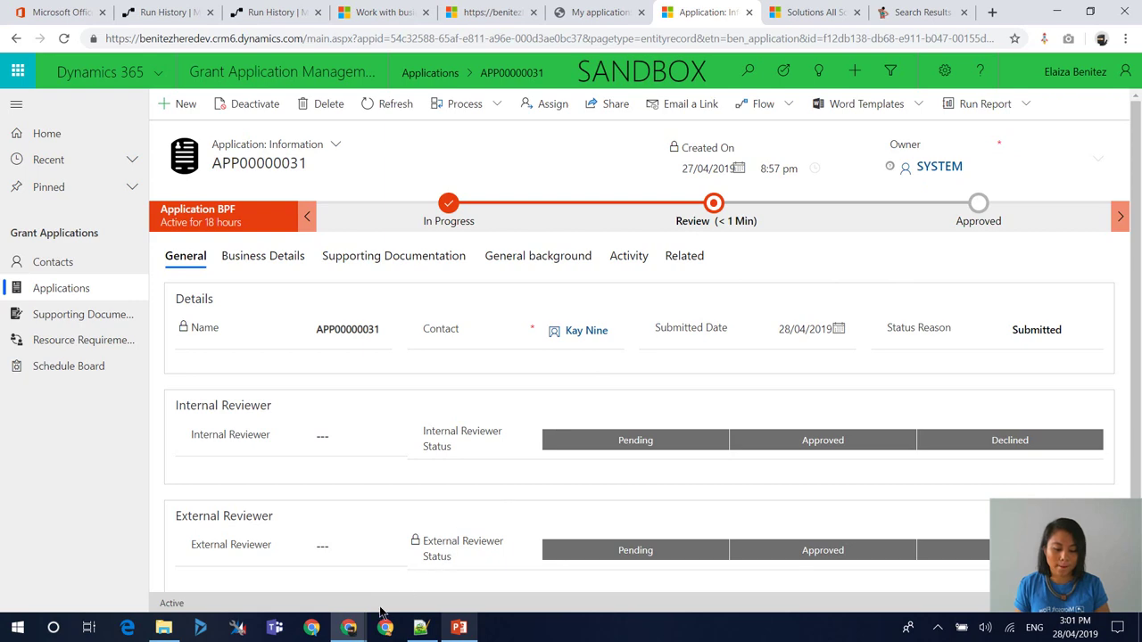
Switch to the external reviewer's portal window, refresh My applications for review, and open the listed application
click(349, 628)
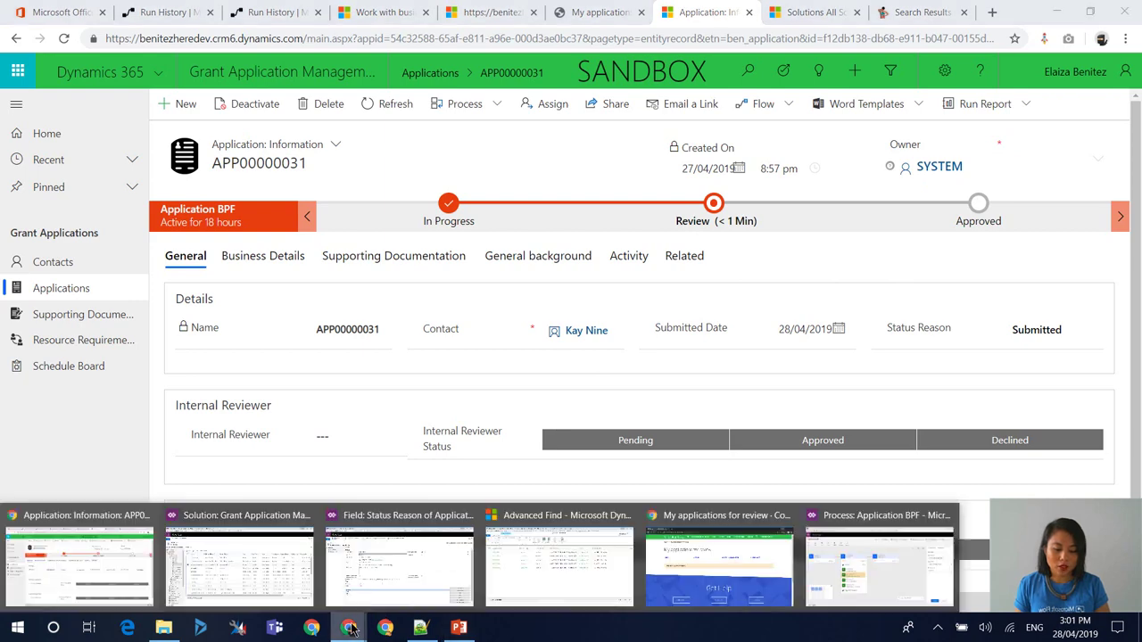
click(693, 556)
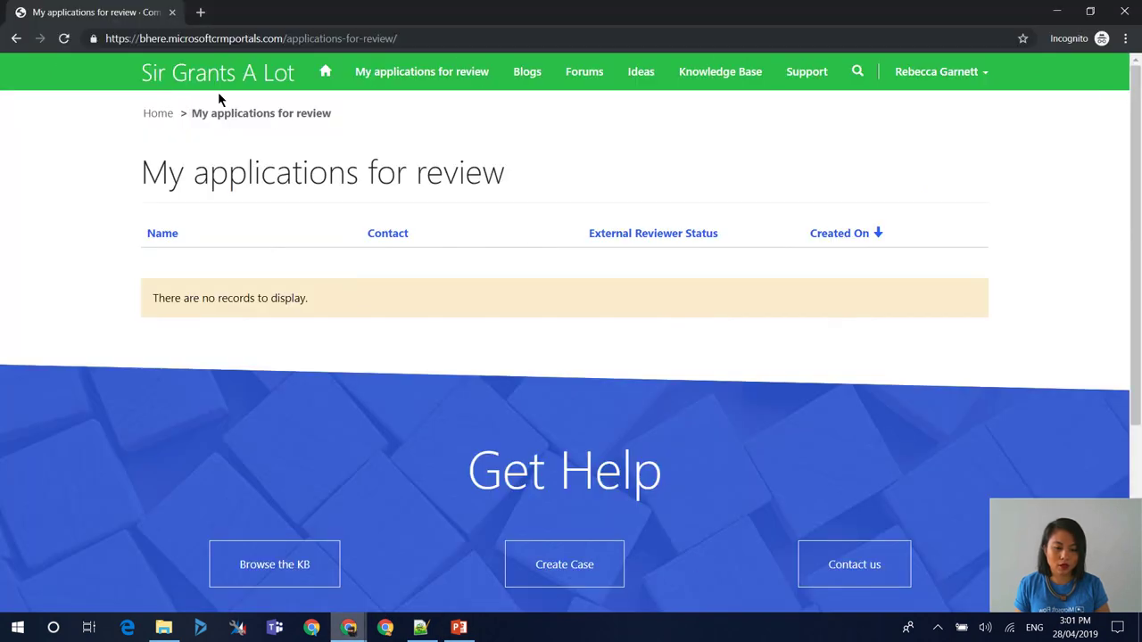
click(62, 45)
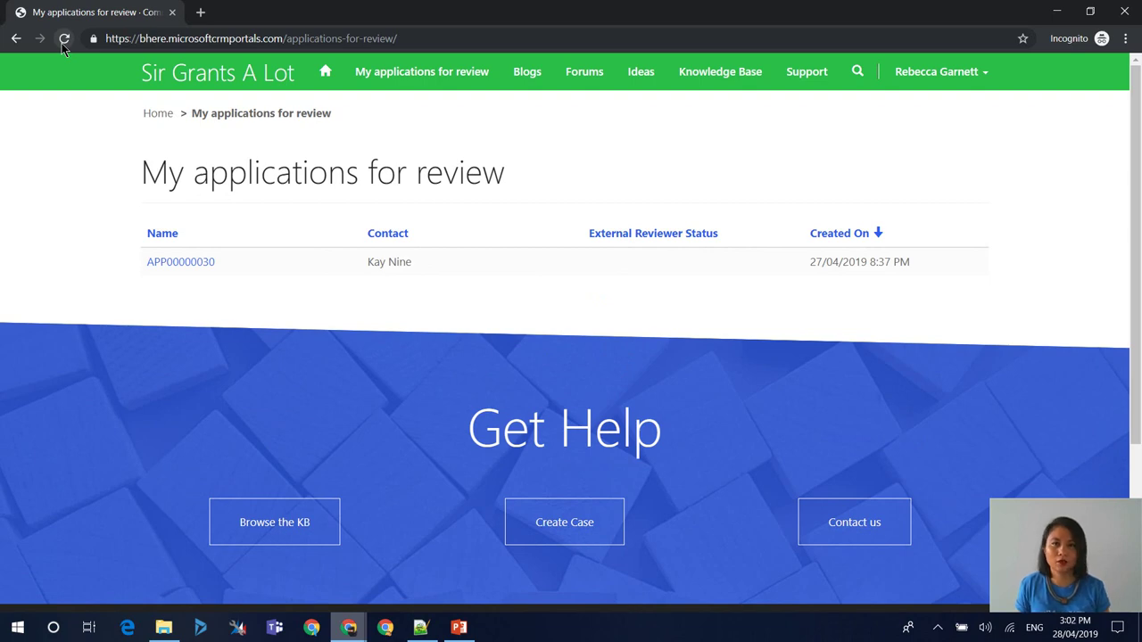
click(181, 261)
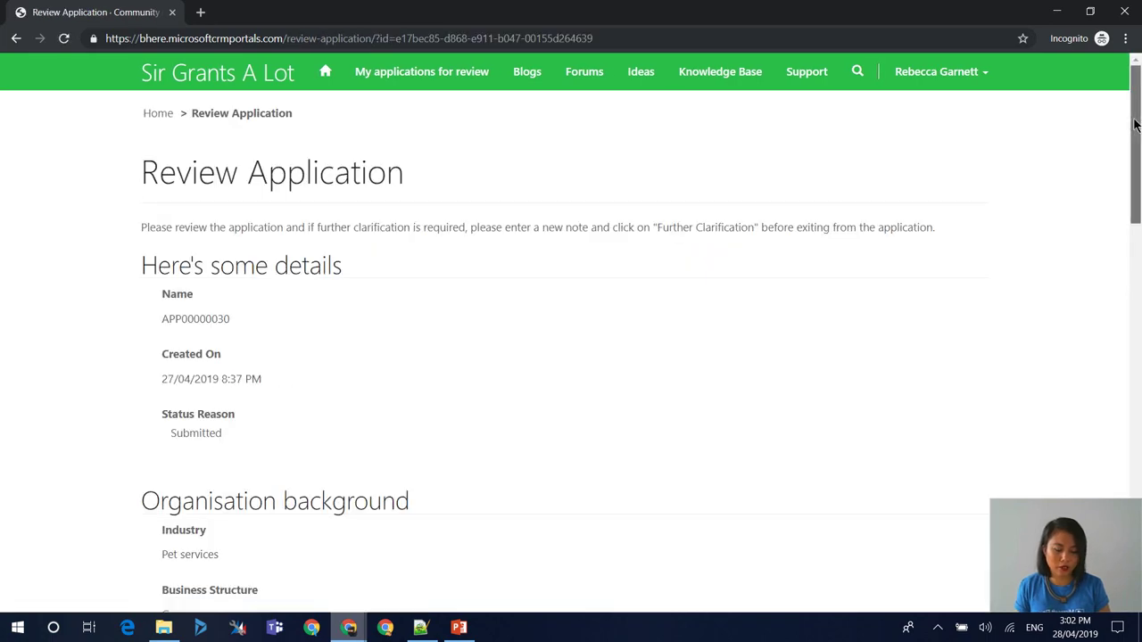
Approve the application on the Review Application page and confirm the approval
drag(1134, 125, 1135, 412)
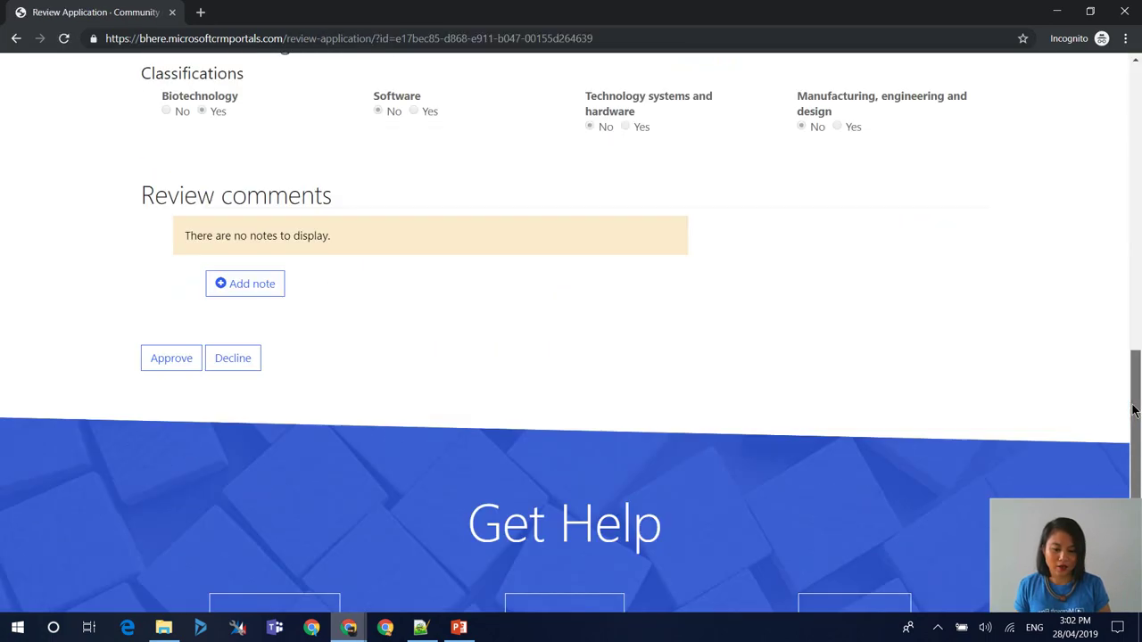
click(174, 361)
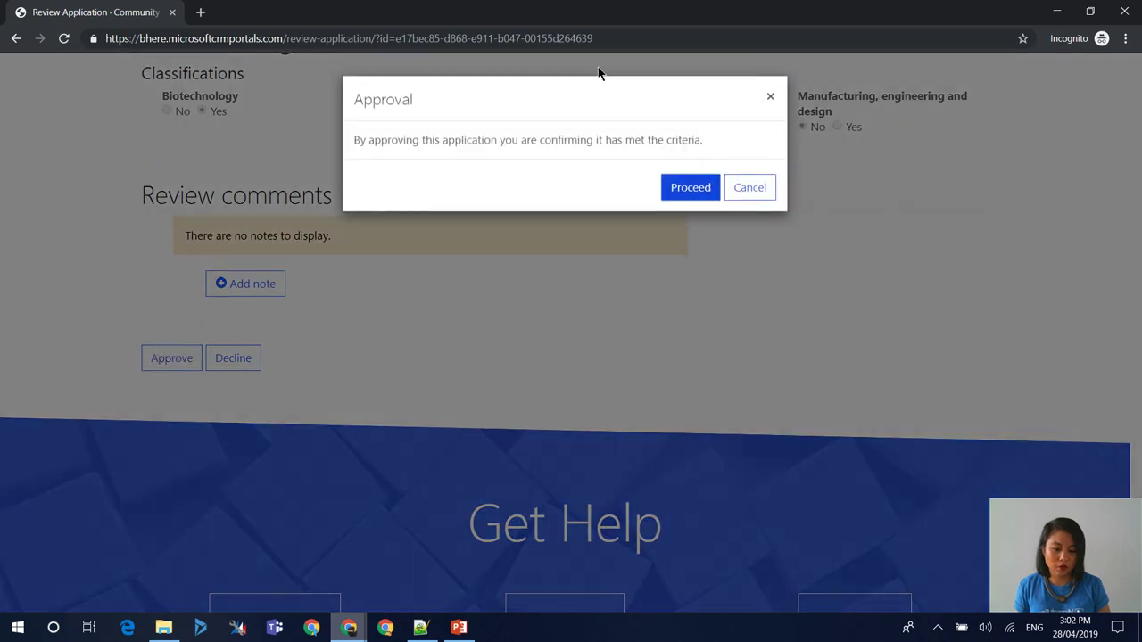
click(688, 187)
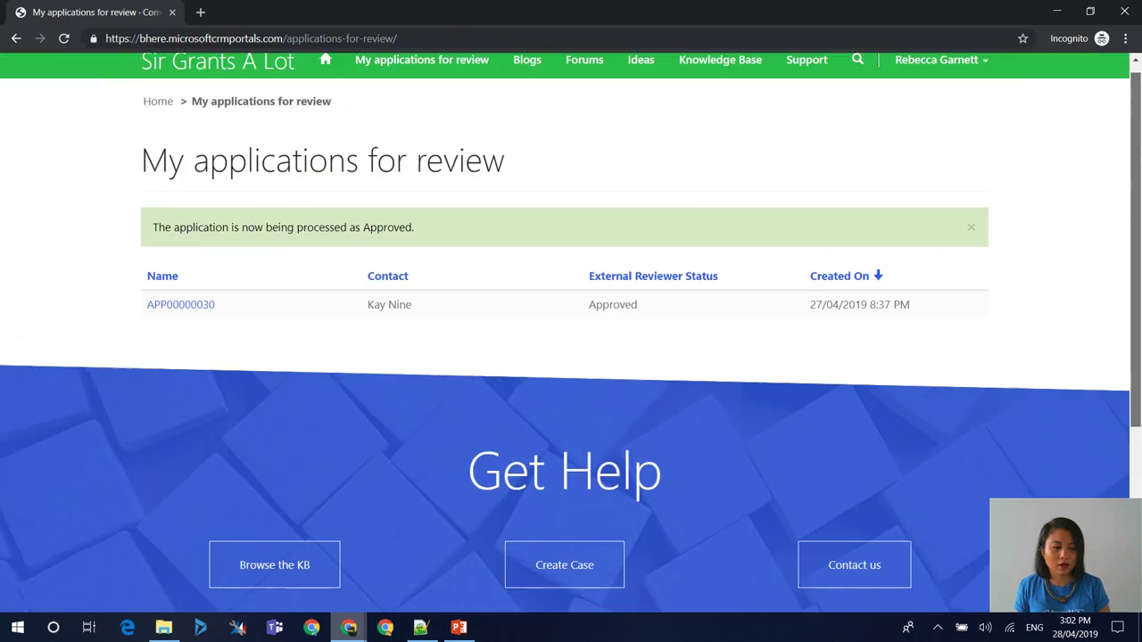
drag(1135, 243, 1136, 153)
Return to Dynamics 365 and open the externally approved application from the Active Applications list
click(1056, 10)
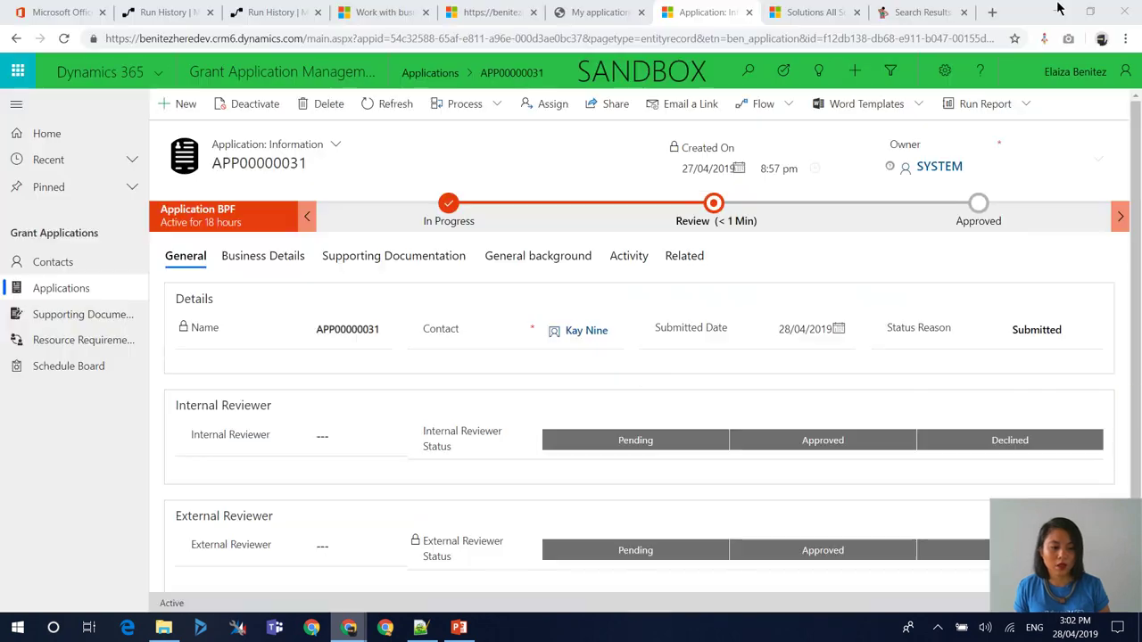
click(84, 292)
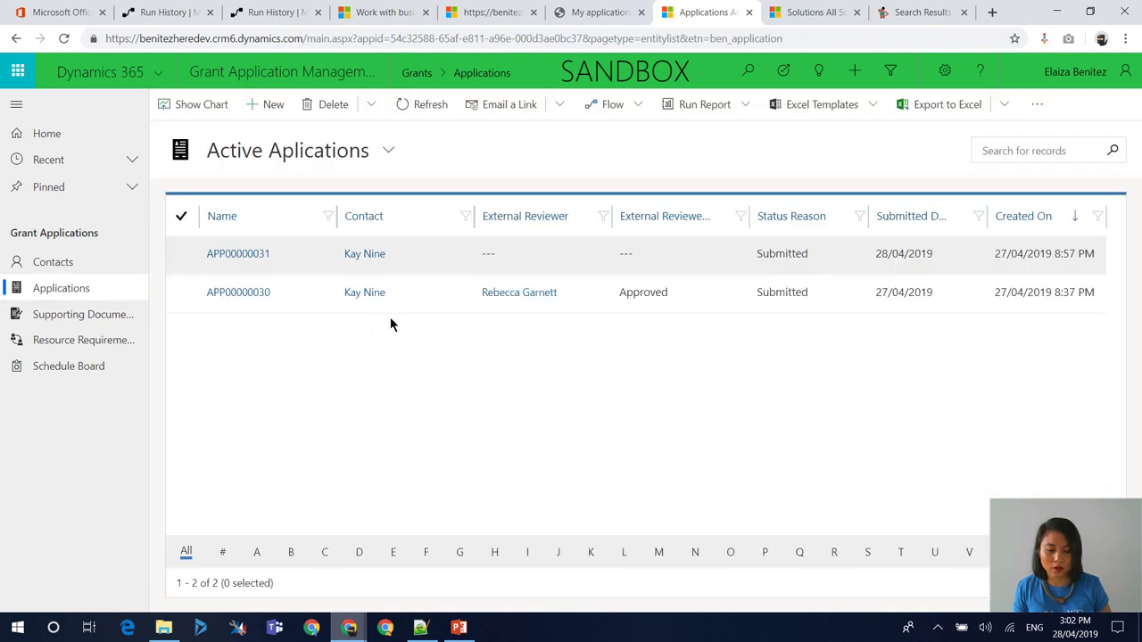
click(439, 296)
double_click(444, 298)
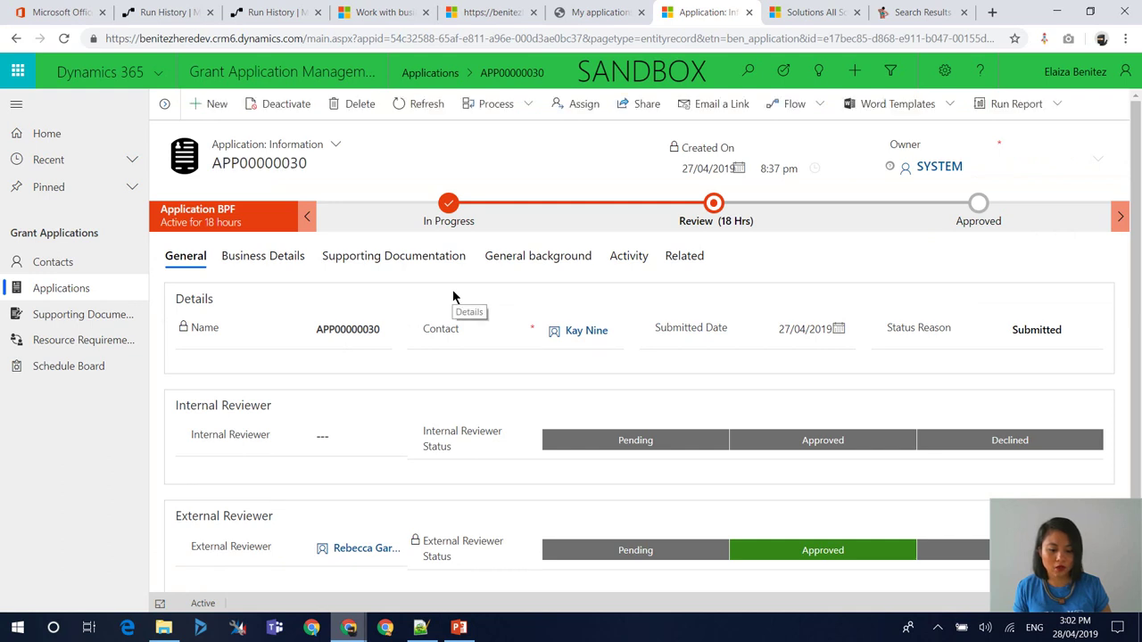
Select a user as the Internal Reviewer and set the Internal Reviewer Status to Approved
click(375, 436)
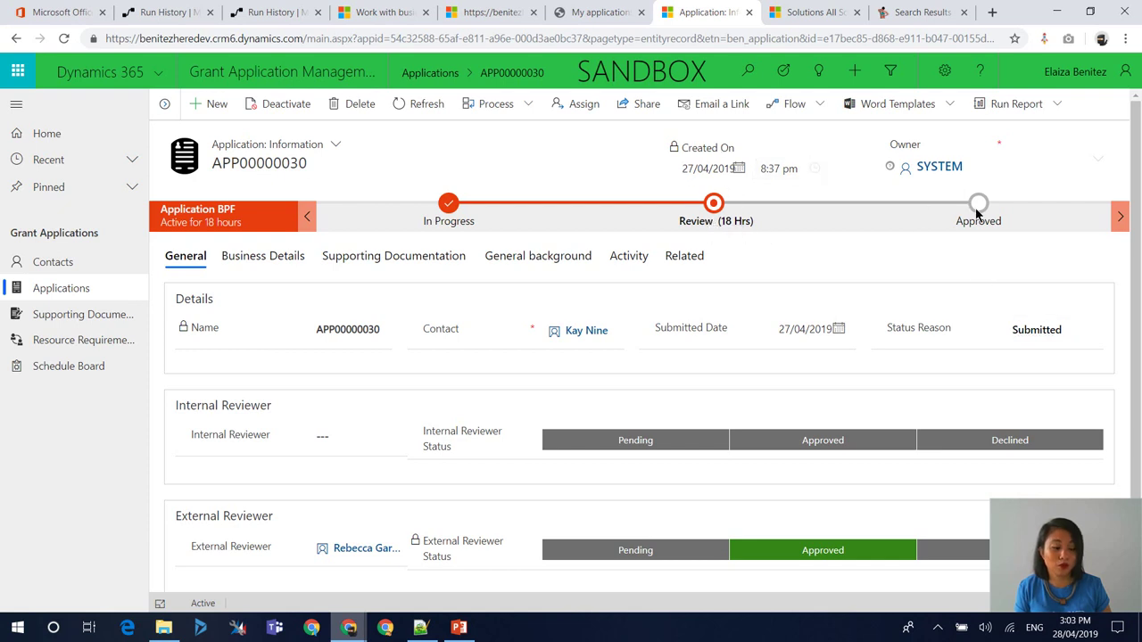
click(397, 436)
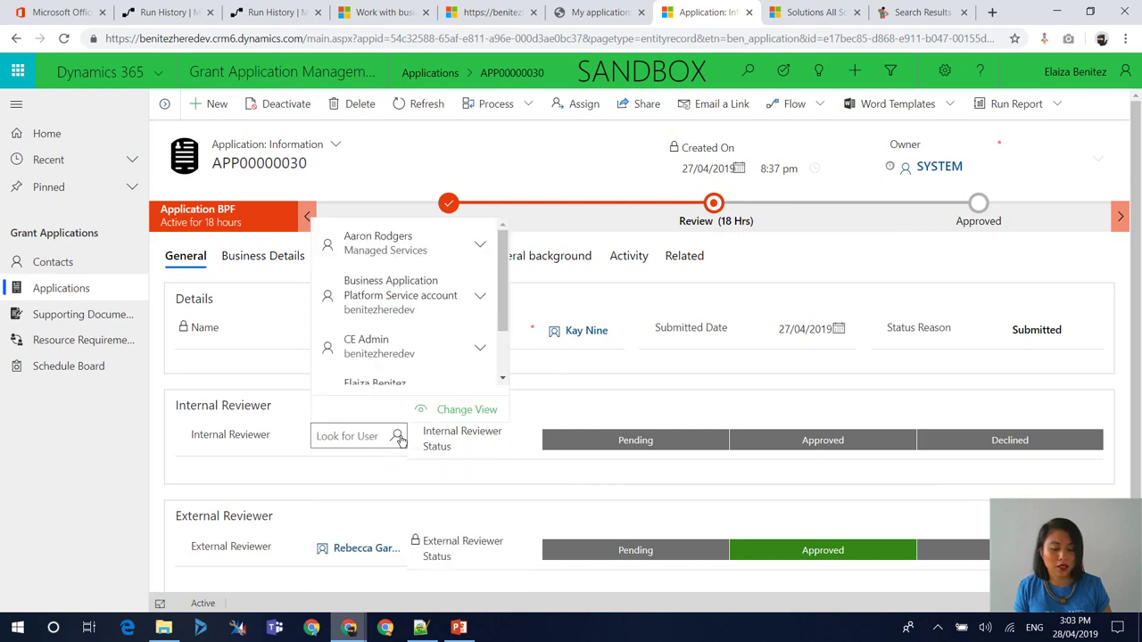
click(413, 384)
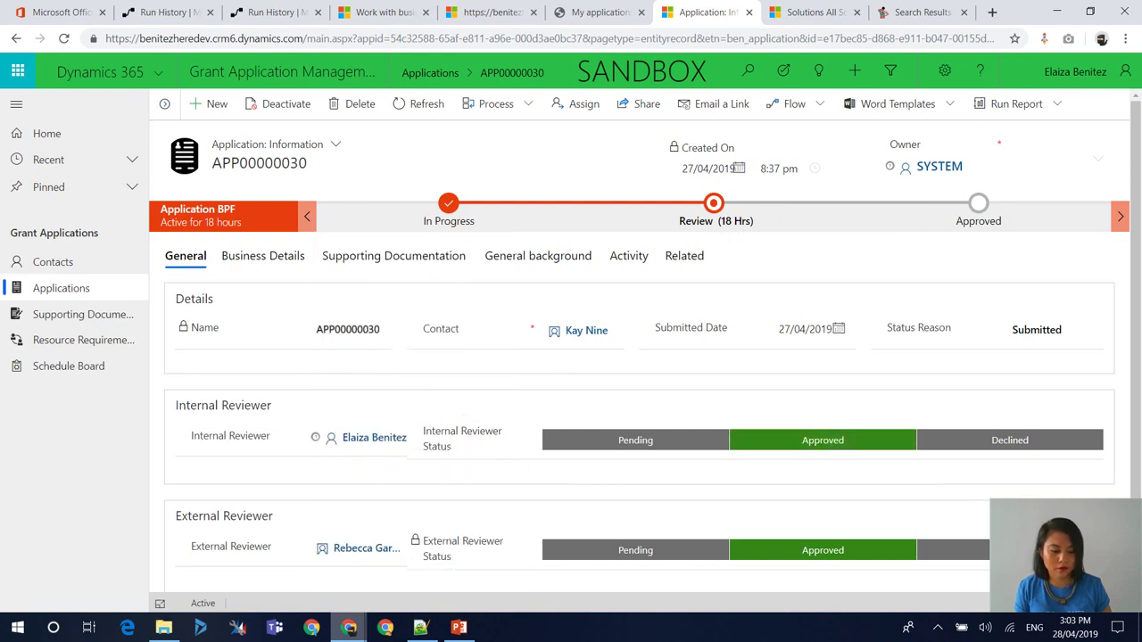
Refresh the application record and view the details of its Approved stage in docked mode
click(64, 40)
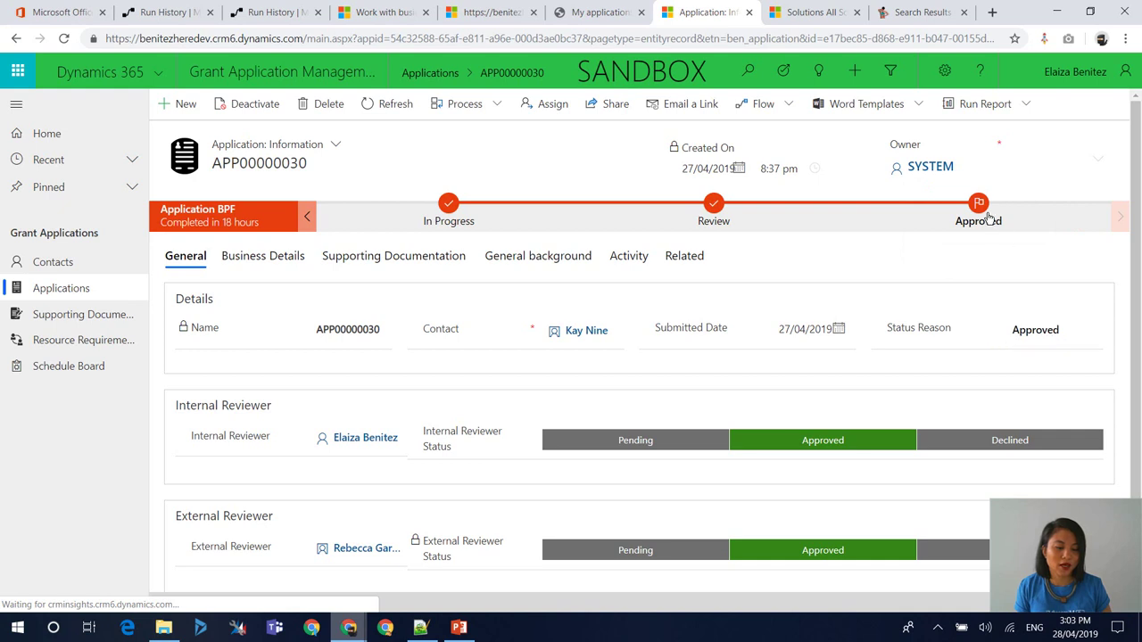
click(926, 225)
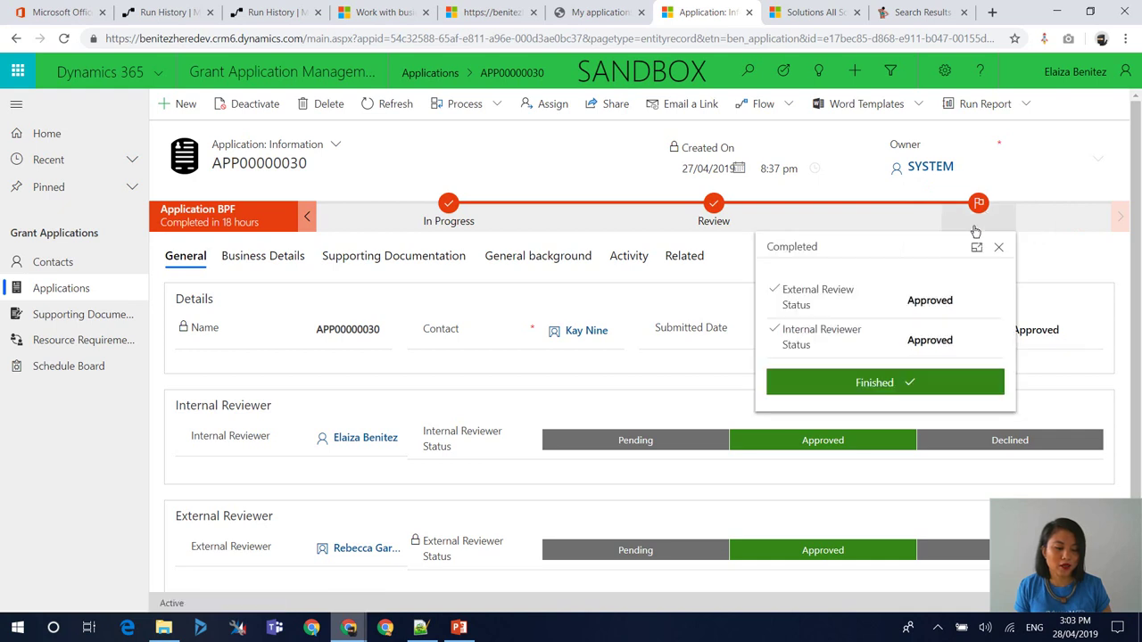
click(977, 249)
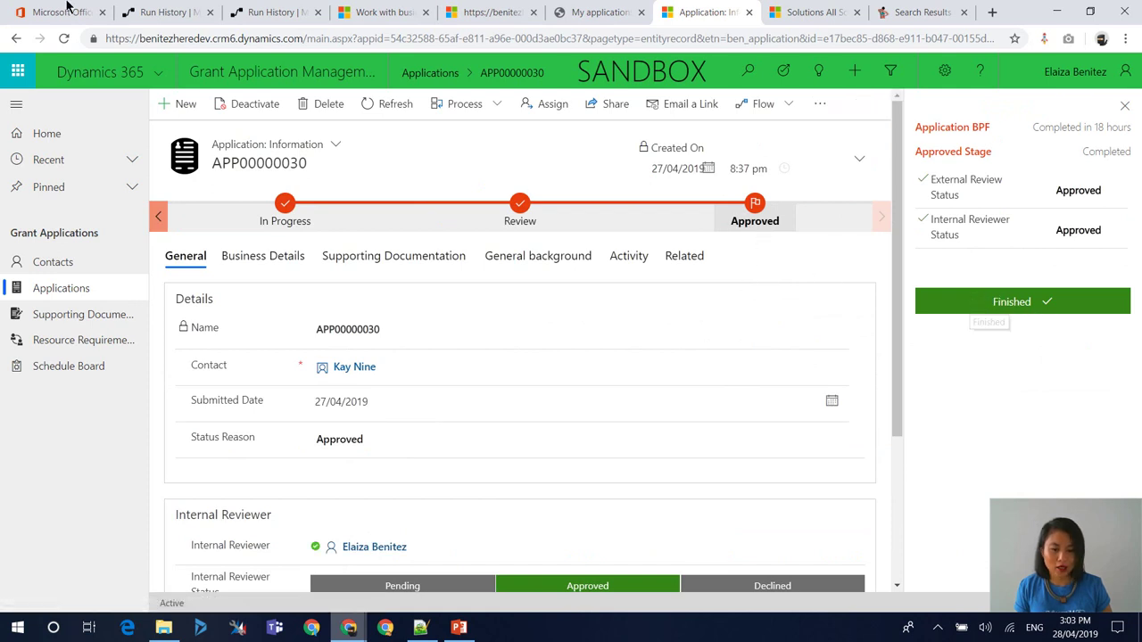
Return to the flow's details page, open the newest run, and expand 1.7 Switch to check its expression result
click(251, 22)
click(178, 104)
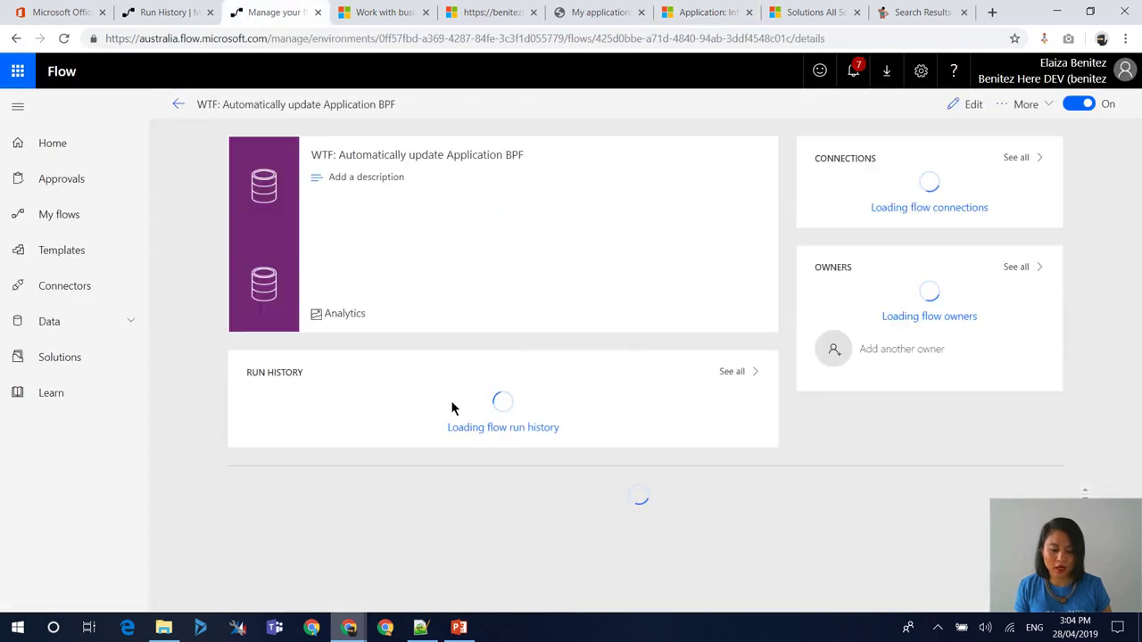
click(459, 402)
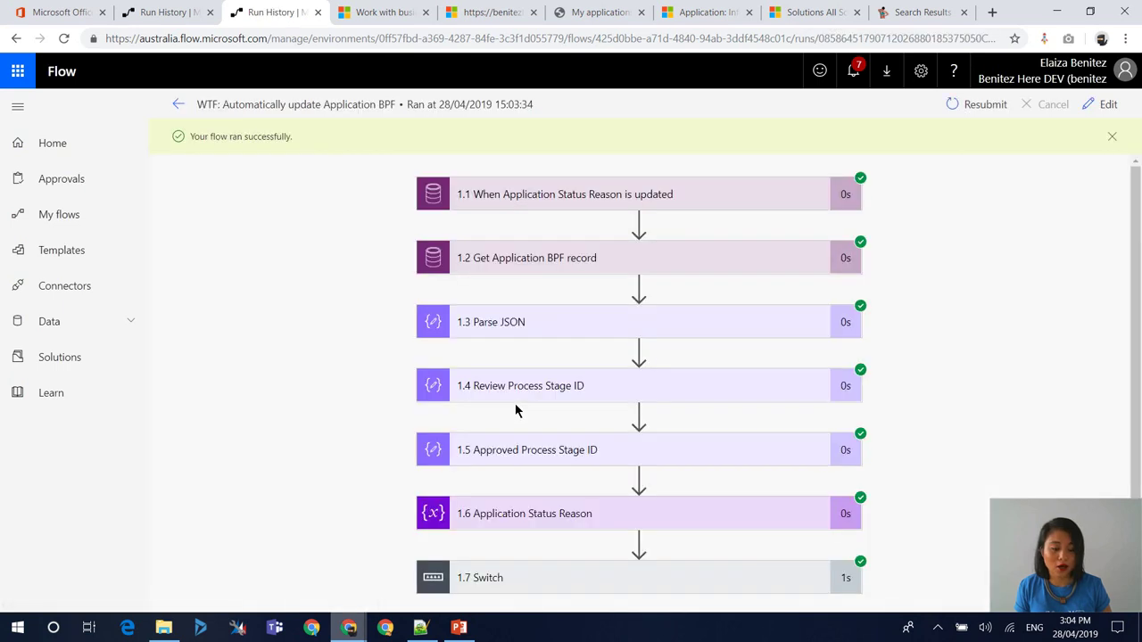
scroll(1137, 334, down, 1)
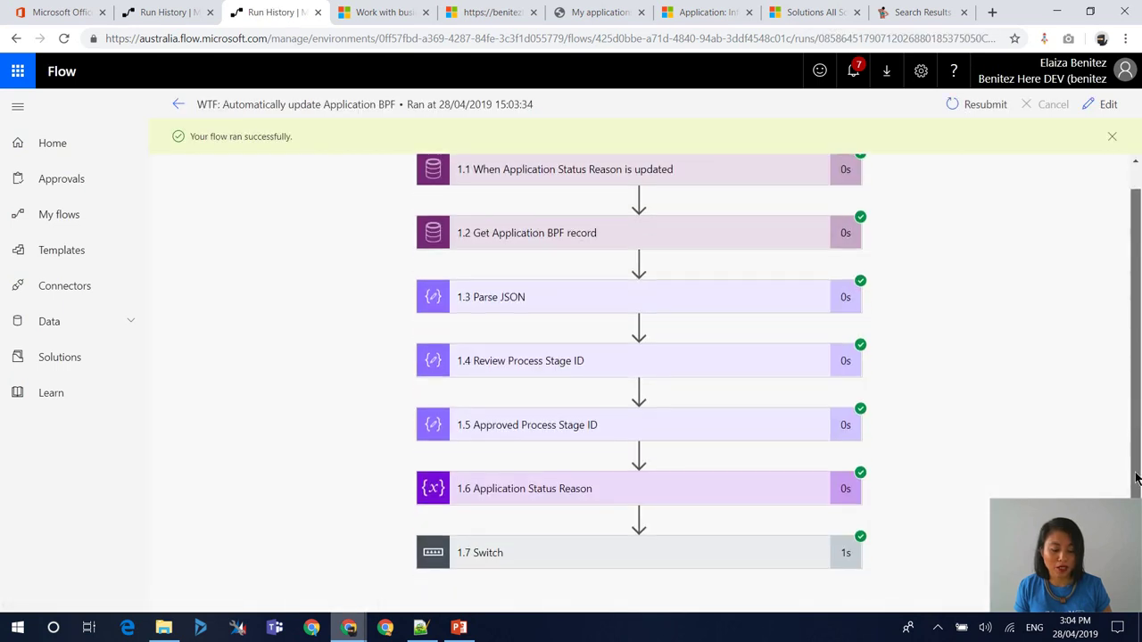
click(719, 545)
scroll(936, 540, down, 1)
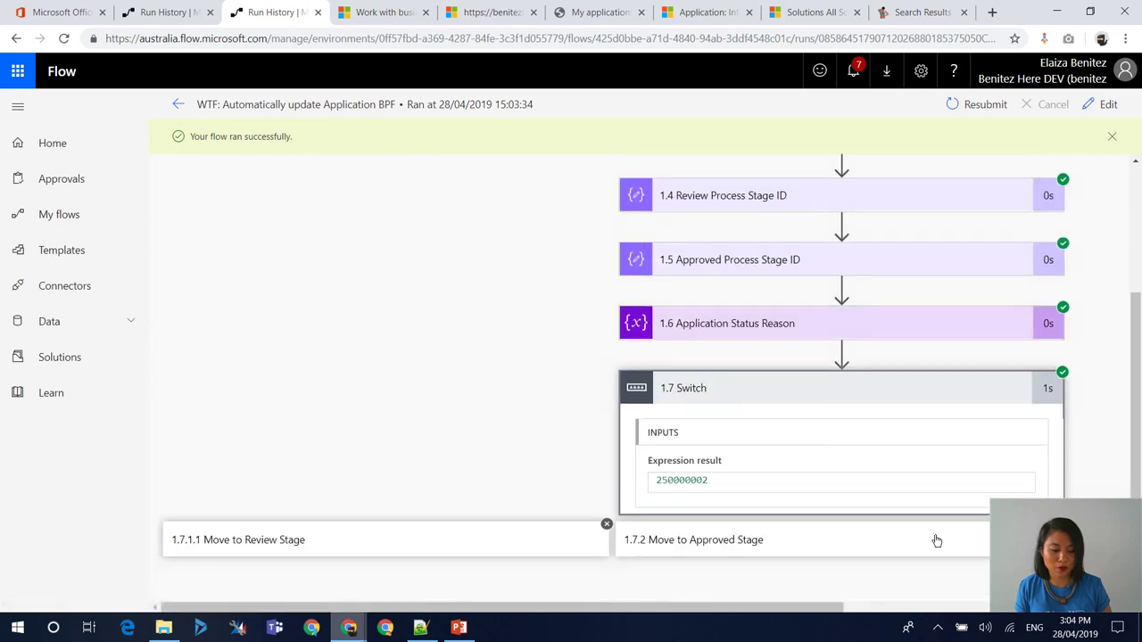
Expand the 1.7.2 Move to Approved Stage case and 1.7.2.1 Update BPF Record, and examine the inputs of the update
click(781, 549)
scroll(999, 407, down, 1)
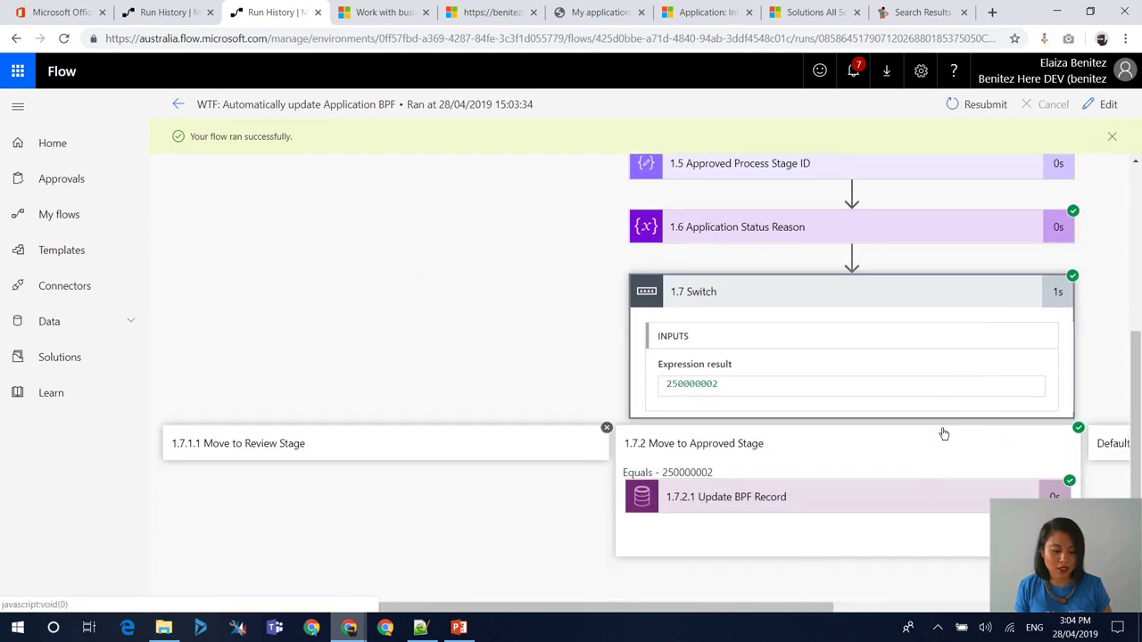
scroll(944, 434, down, 1)
scroll(1053, 430, down, 3)
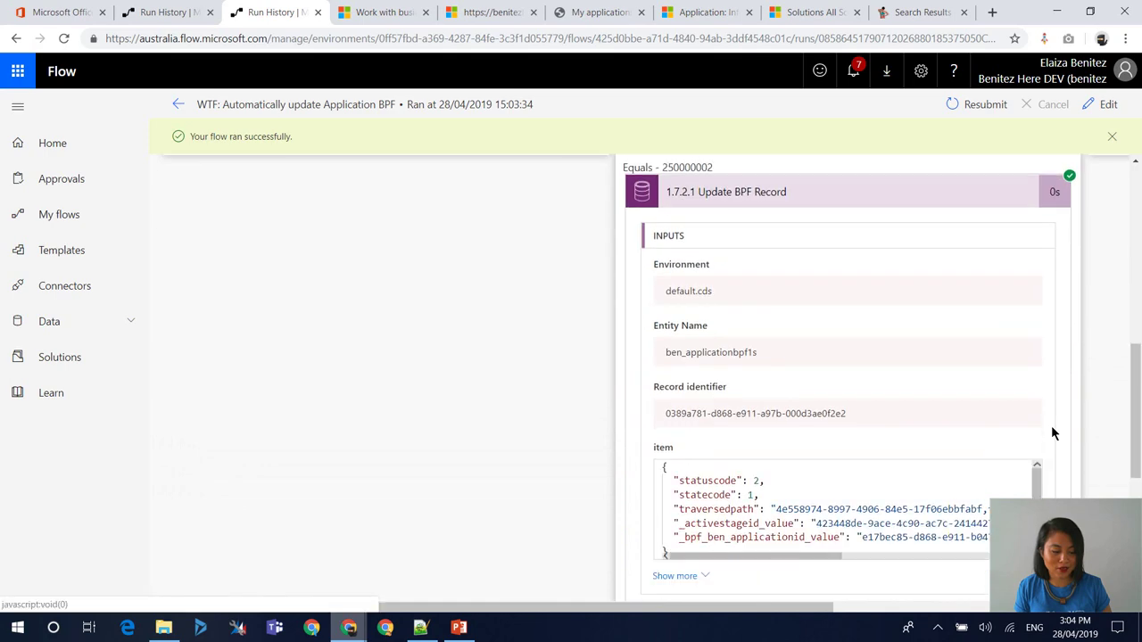
scroll(1050, 434, up, 3)
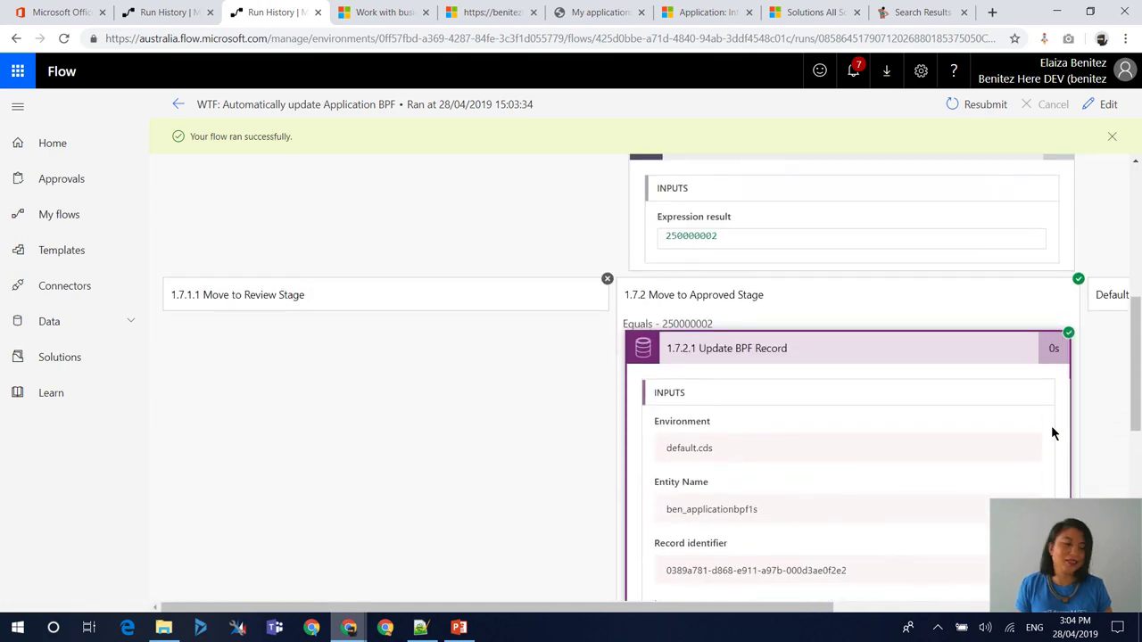